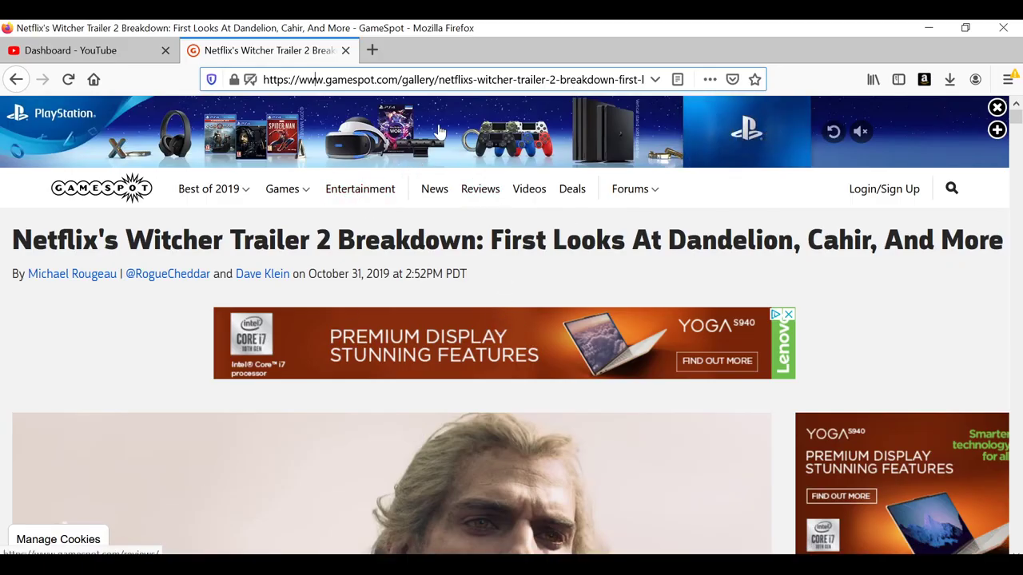
Examine the GameSpot Witcher trailer gallery from the headline down to the close-up of the violet eye
double_click(387, 79)
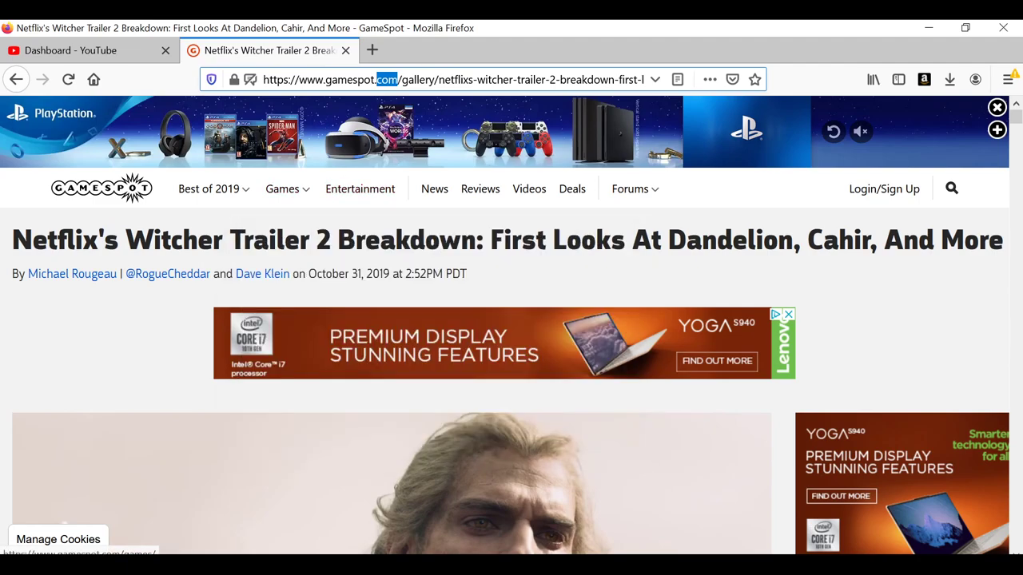
drag(379, 240, 275, 240)
click(274, 240)
scroll(422, 336, down, 3)
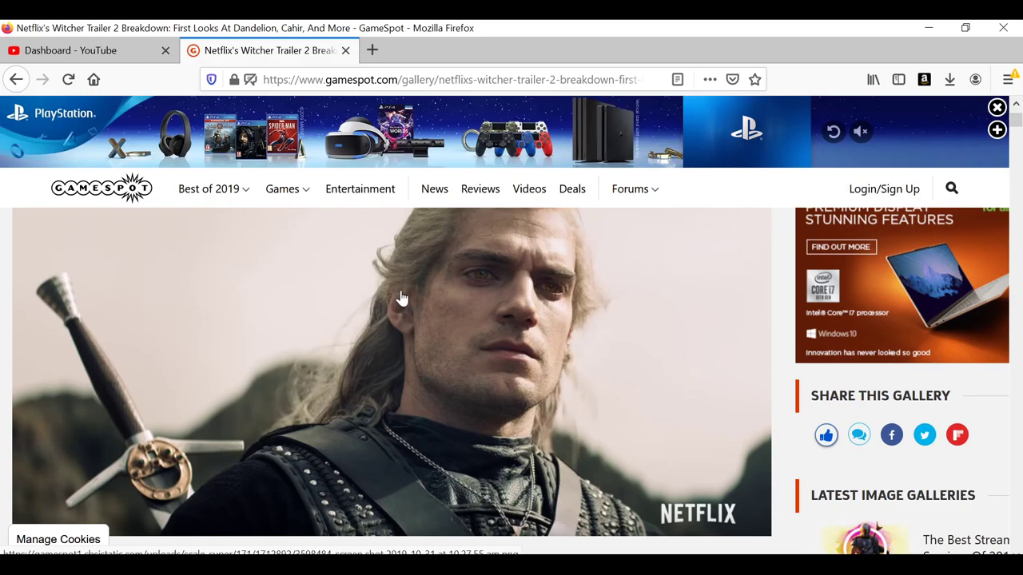
scroll(432, 318, down, 5)
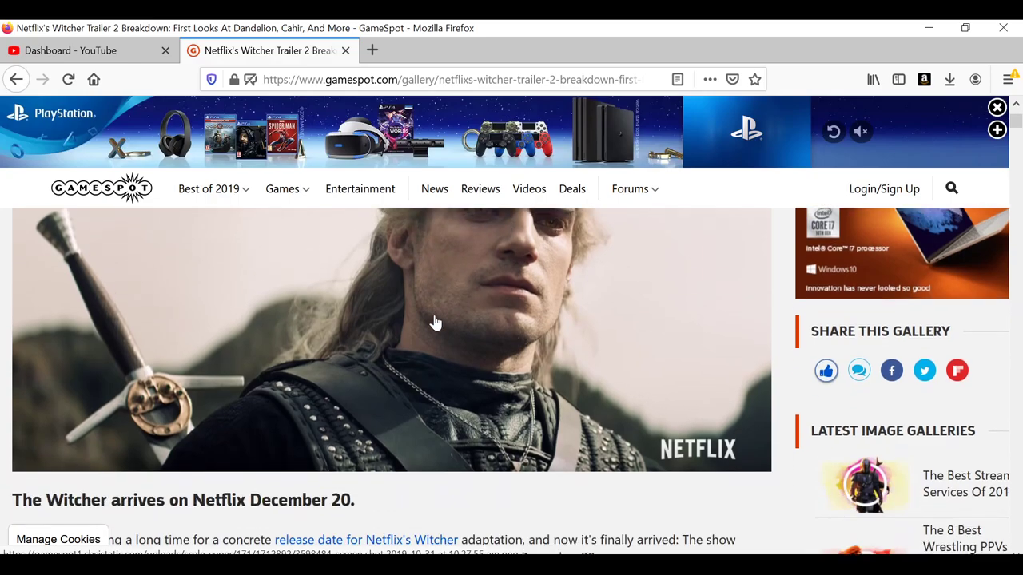
scroll(406, 314, up, 2)
scroll(416, 336, down, 6)
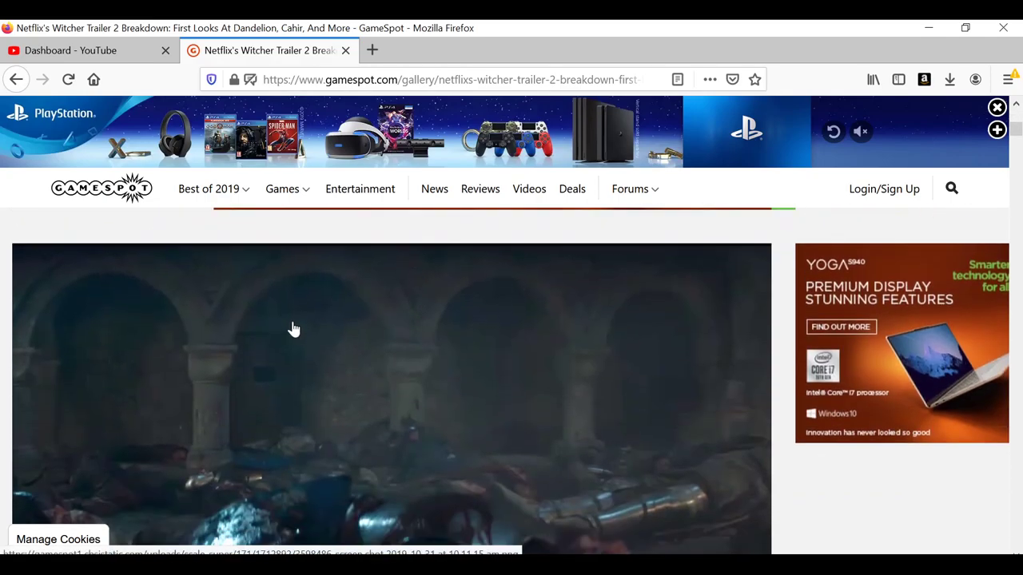
scroll(323, 391, down, 12)
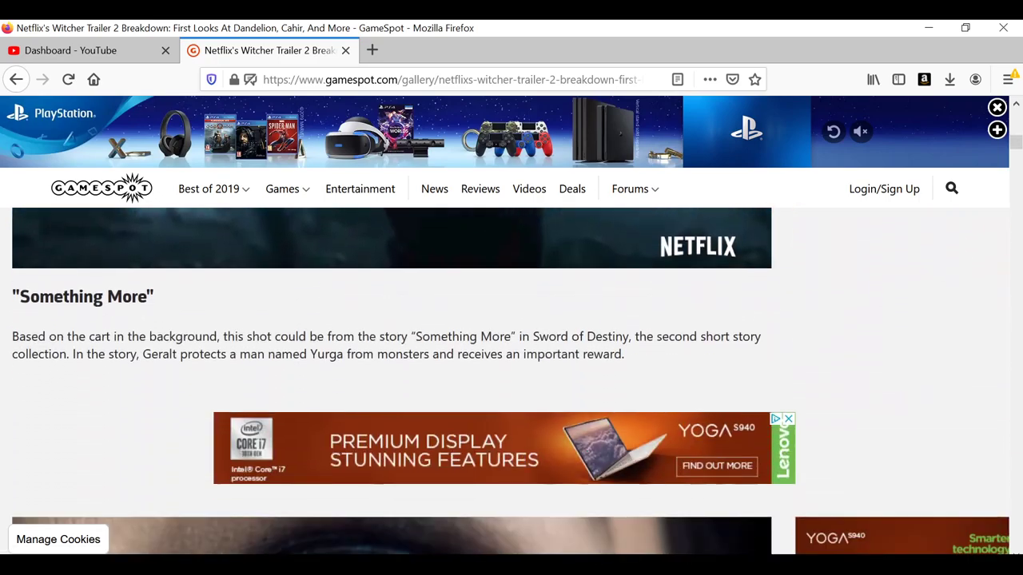
scroll(326, 390, down, 4)
scroll(343, 320, up, 1)
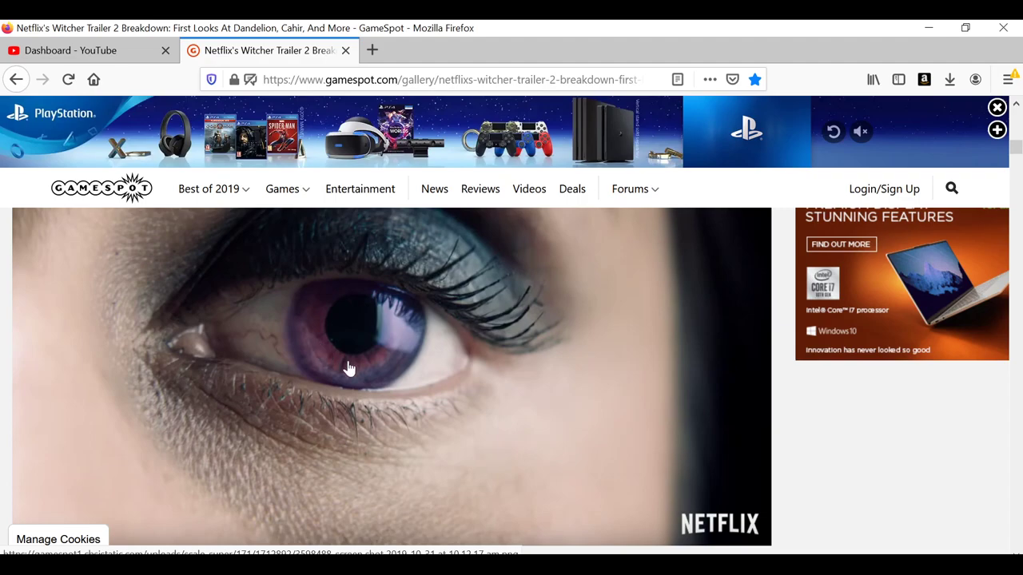
scroll(256, 370, down, 2)
scroll(315, 342, up, 2)
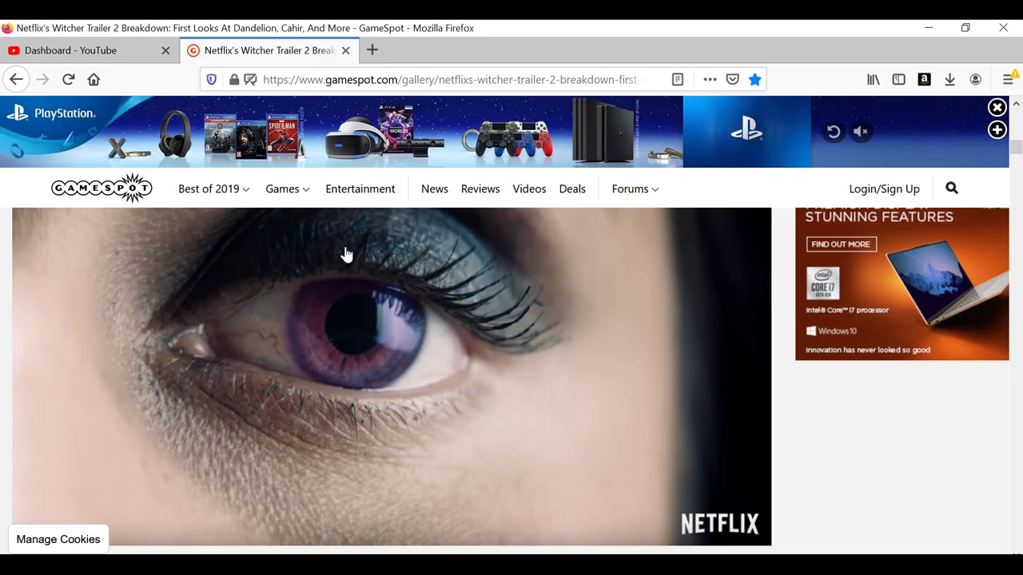
Switch to Blender, change the 3D viewport to the Movie Clip Editor, and load video.mp4
click(929, 28)
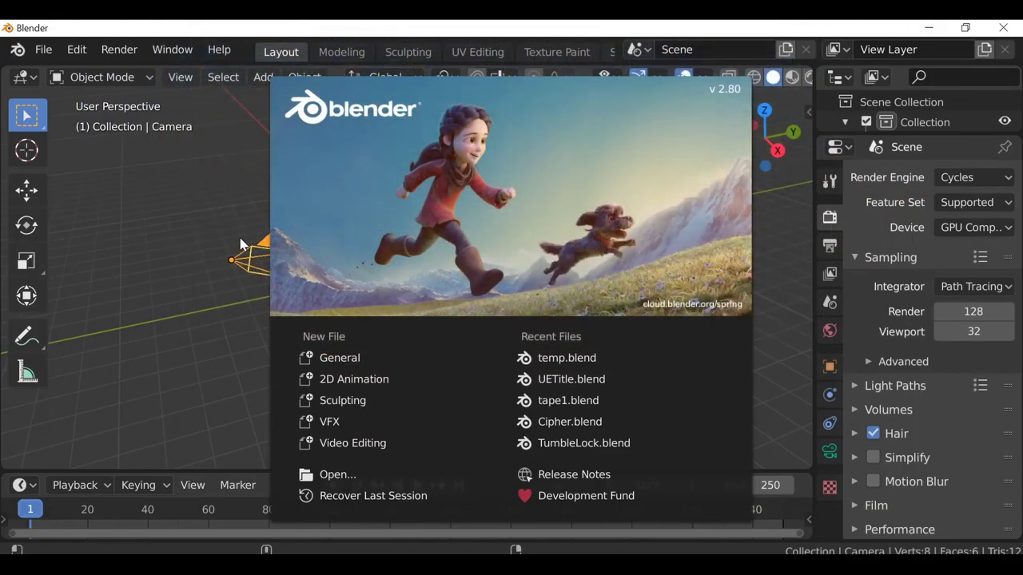
click(212, 241)
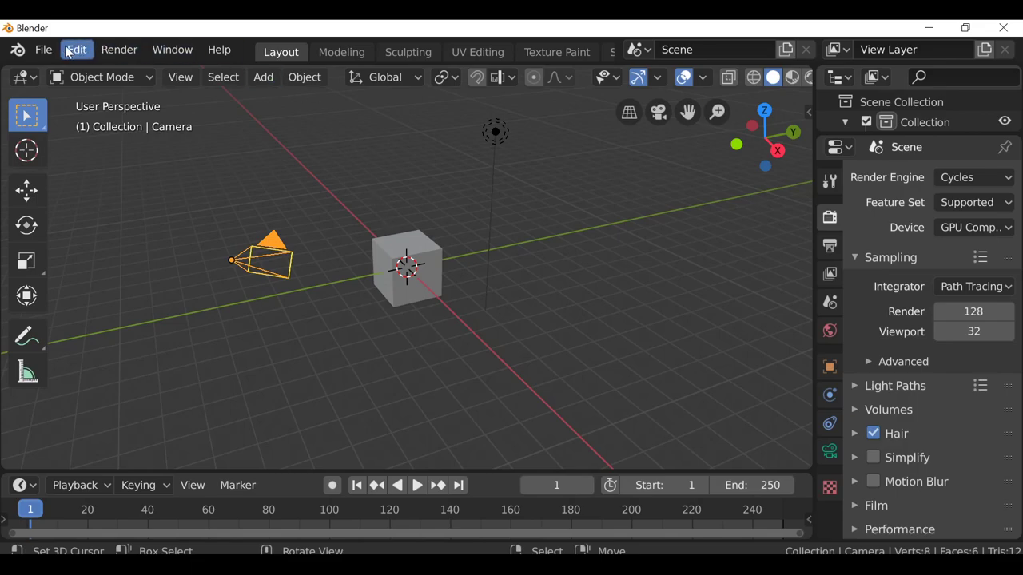
click(24, 77)
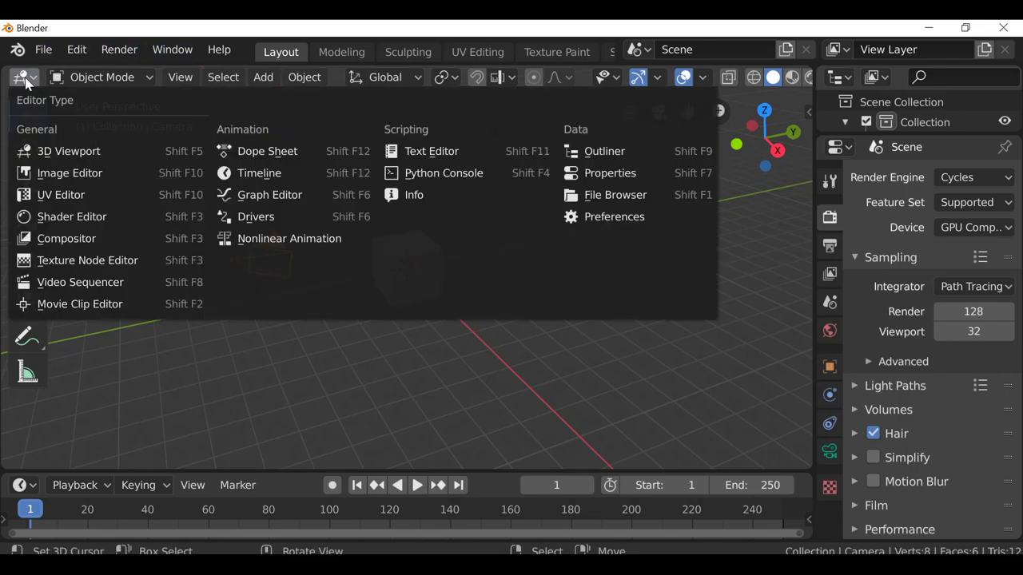
click(145, 302)
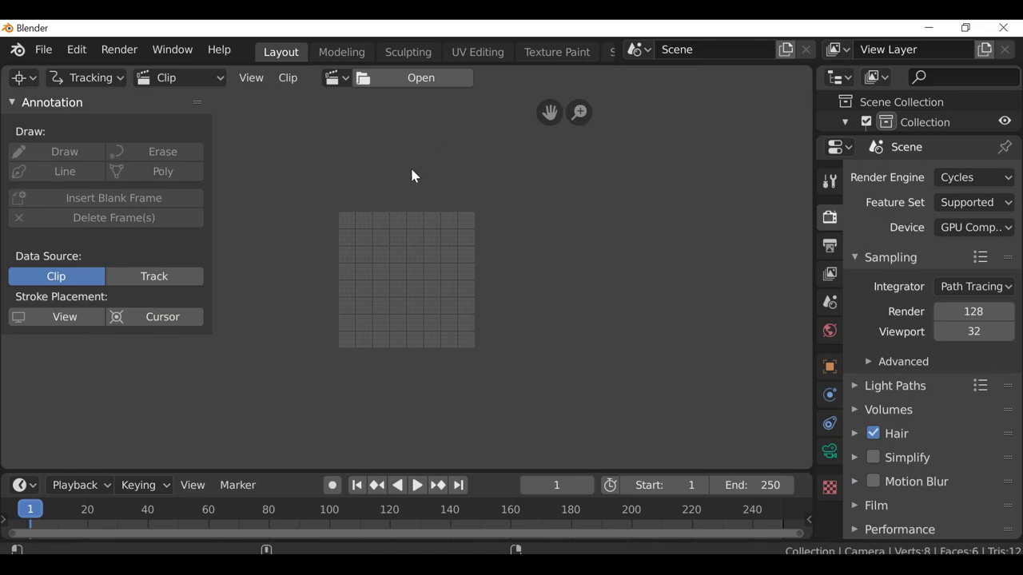
click(420, 78)
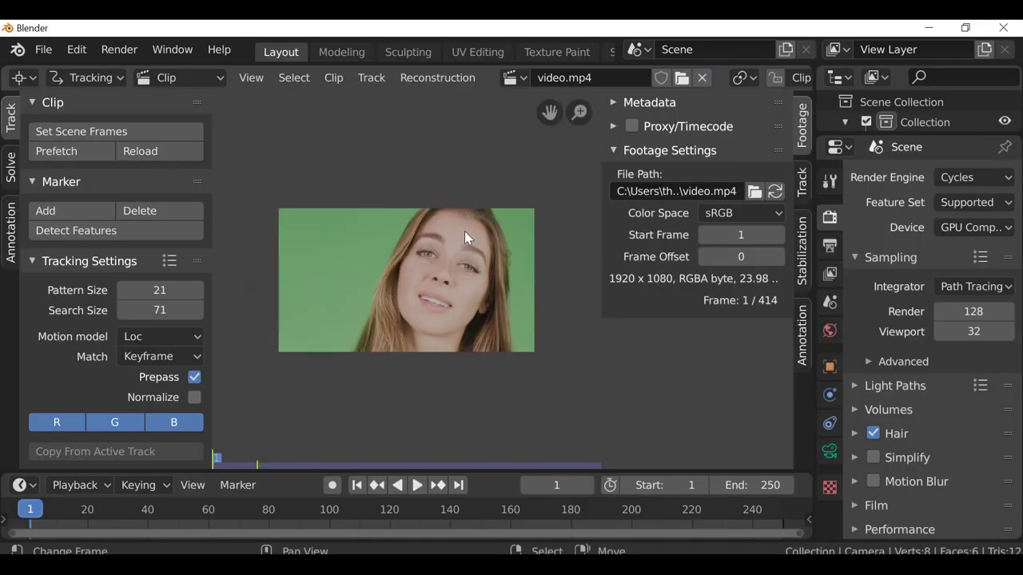
scroll(463, 243, up, 1)
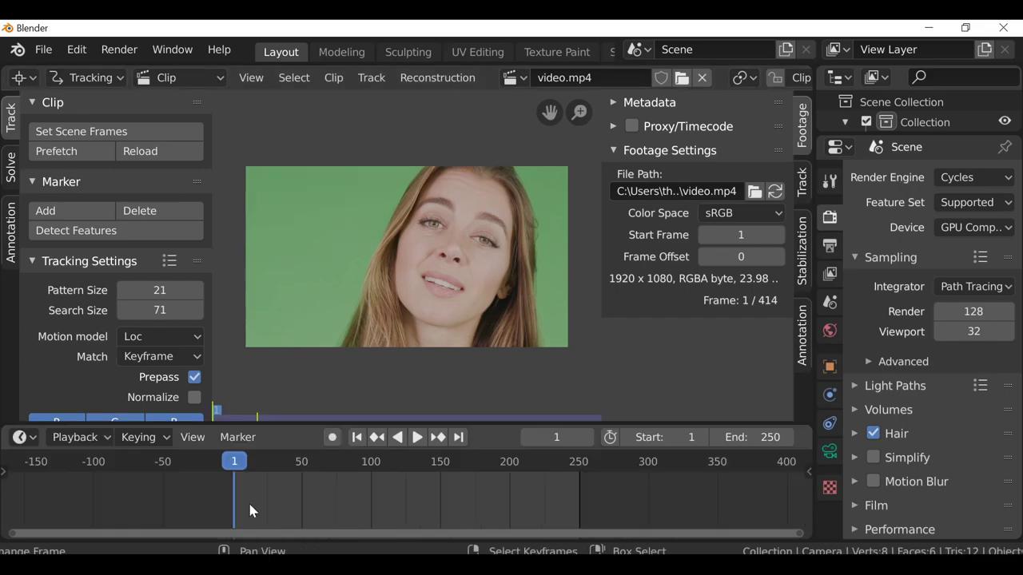
Set the scene's frame range to start at 256 and end at 362
key(space)
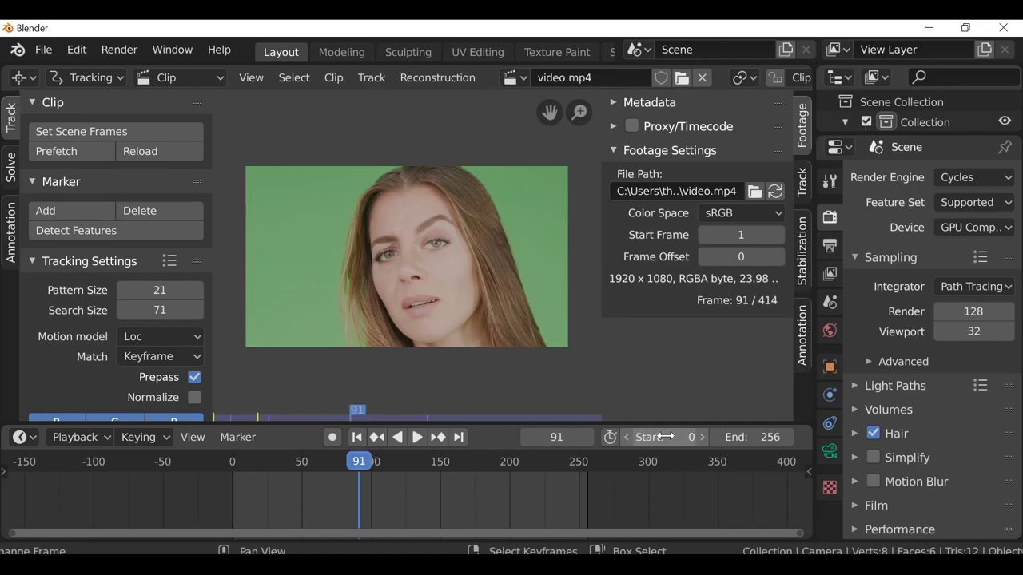
click(665, 437)
text(256)
key(Return)
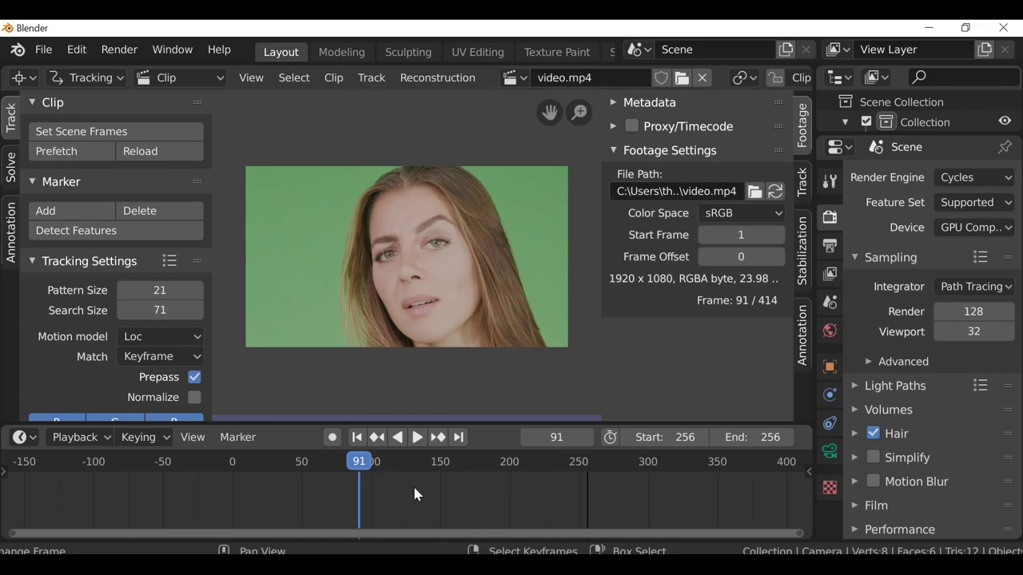
click(758, 440)
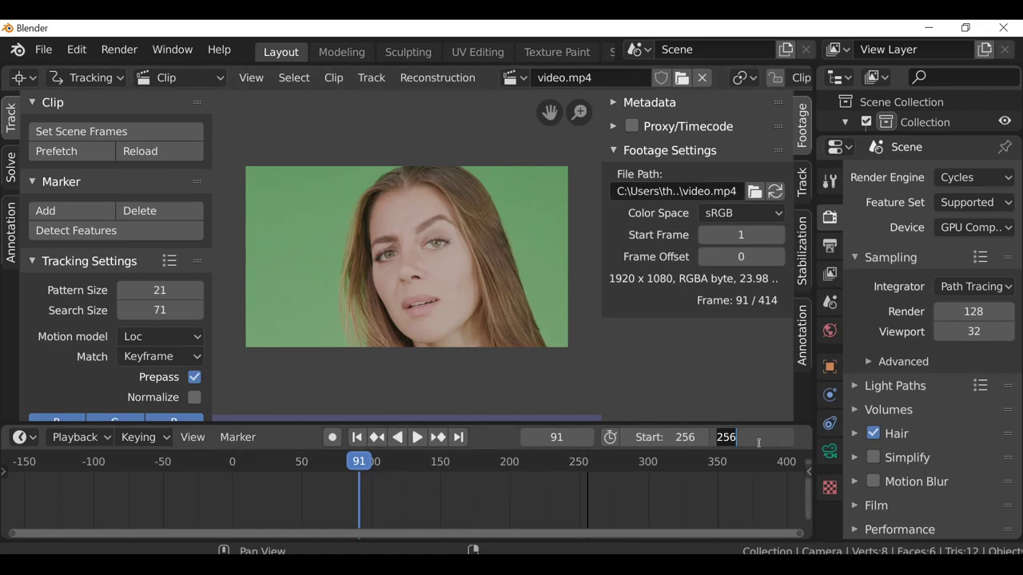
text(362)
key(Return)
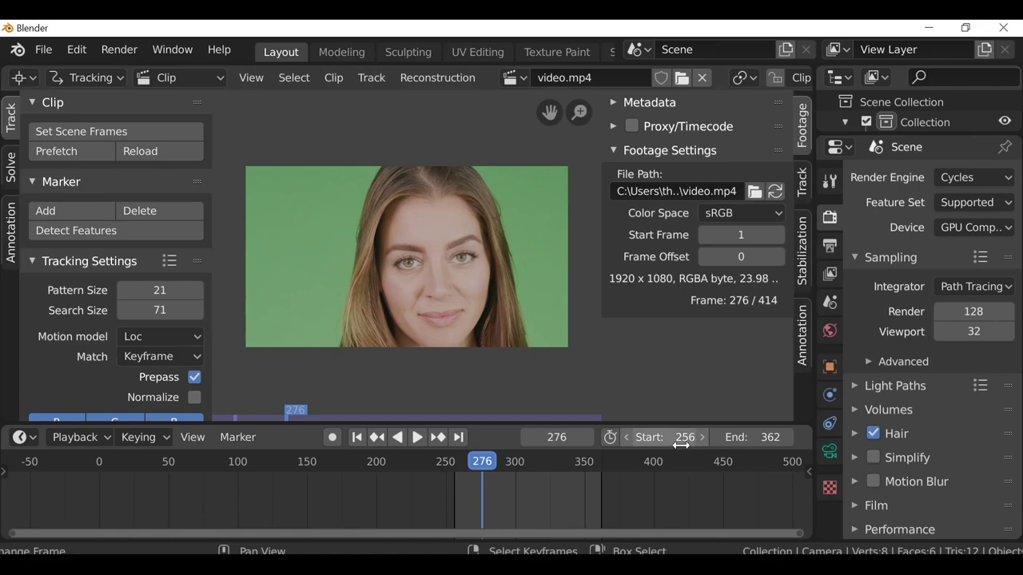
Preview the clip from its start frame and park the playhead on frame 277
click(357, 437)
scroll(401, 480, up, 3)
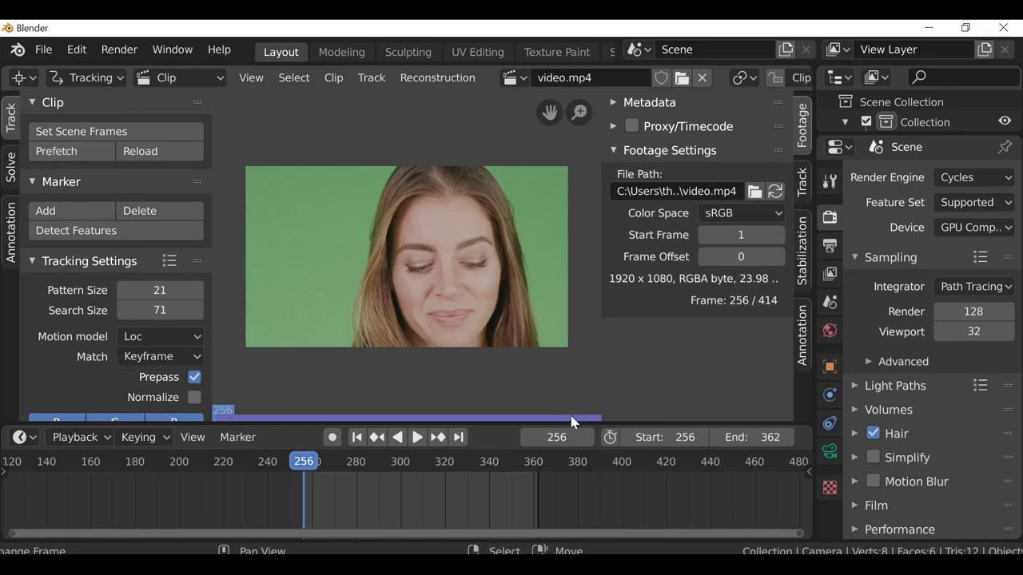
key(space)
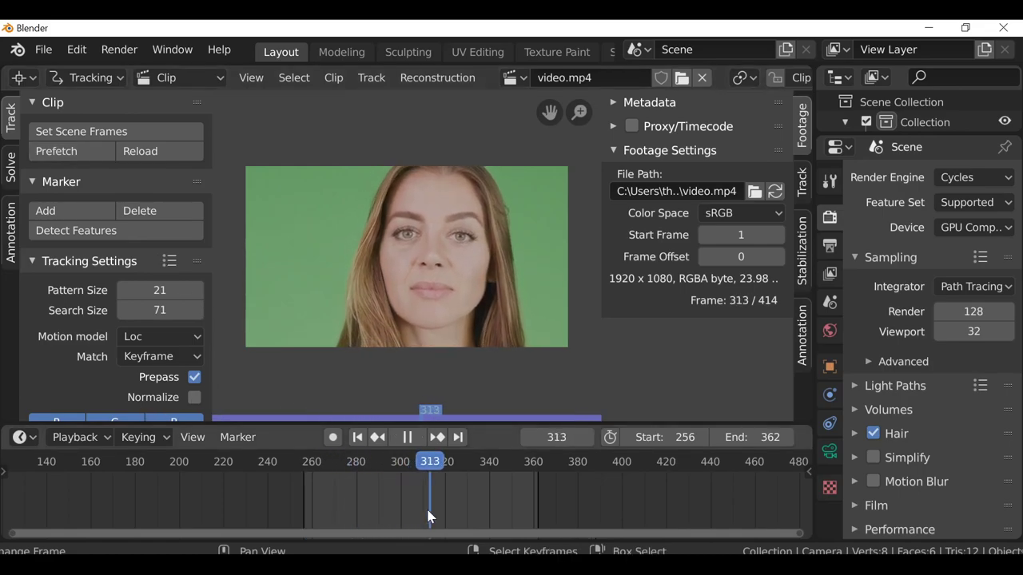
drag(381, 517, 408, 504)
key(space)
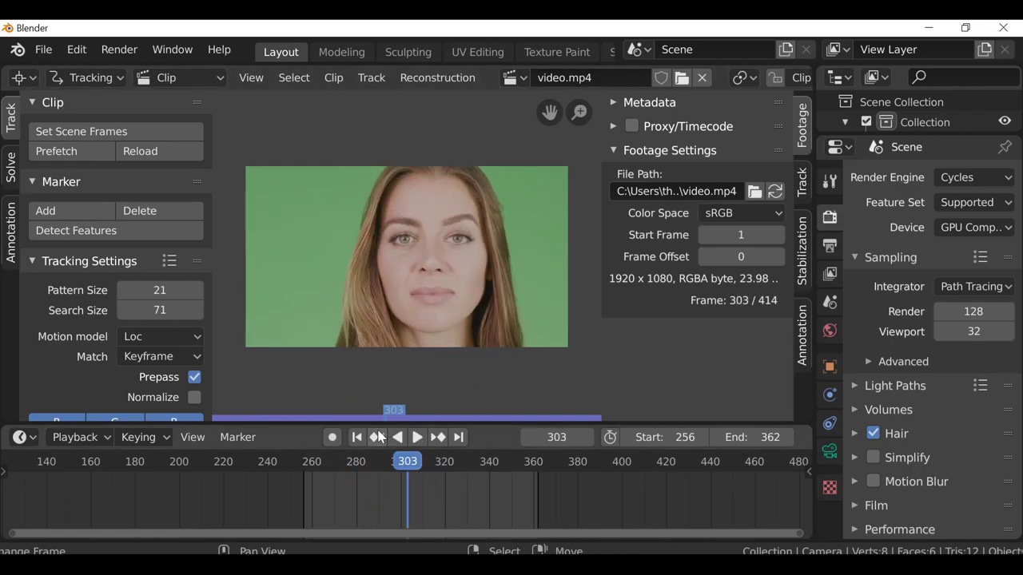
click(347, 468)
key(space)
mouse_move(341, 494)
mouse_down()
mouse_move(305, 511)
mouse_move(347, 505)
mouse_up()
key(space)
Set the tracking motion model to LocRot and the match to Previous frame, with Normalize enabled
scroll(460, 324, up, 2)
scroll(460, 324, up, 3)
scroll(338, 350, up, 2)
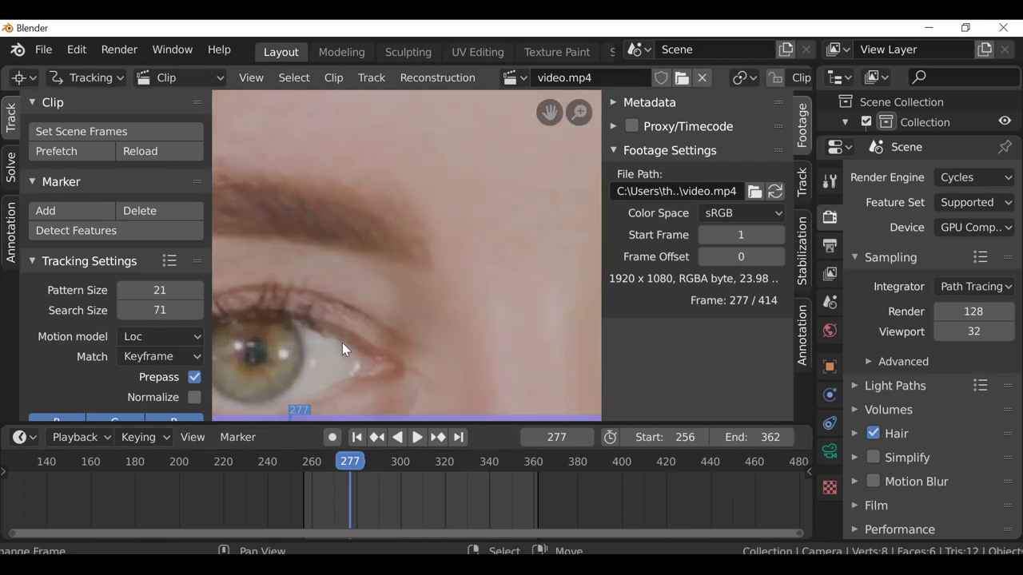
scroll(60, 321, down, 3)
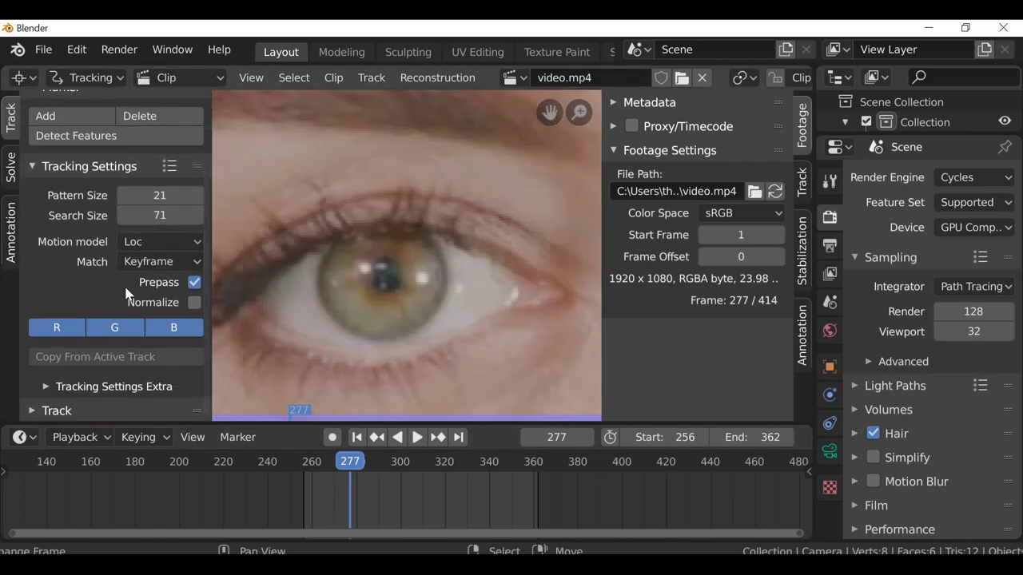
click(159, 241)
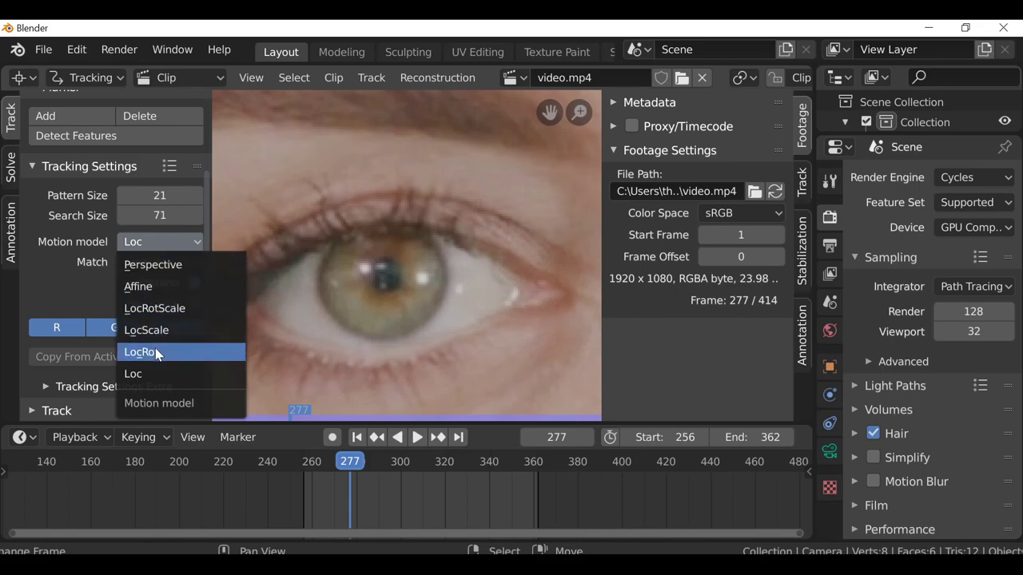
click(157, 352)
click(172, 262)
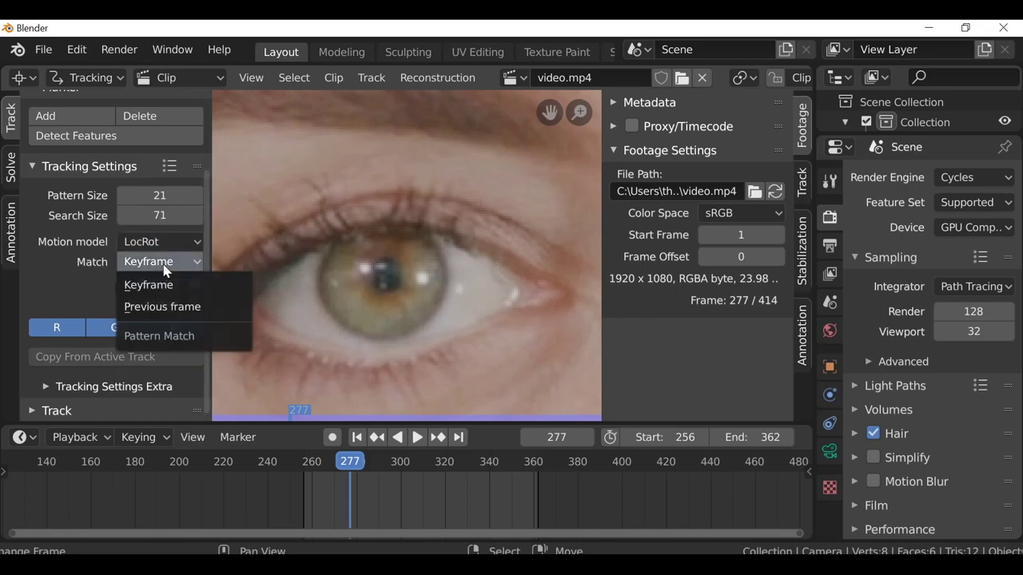
click(179, 307)
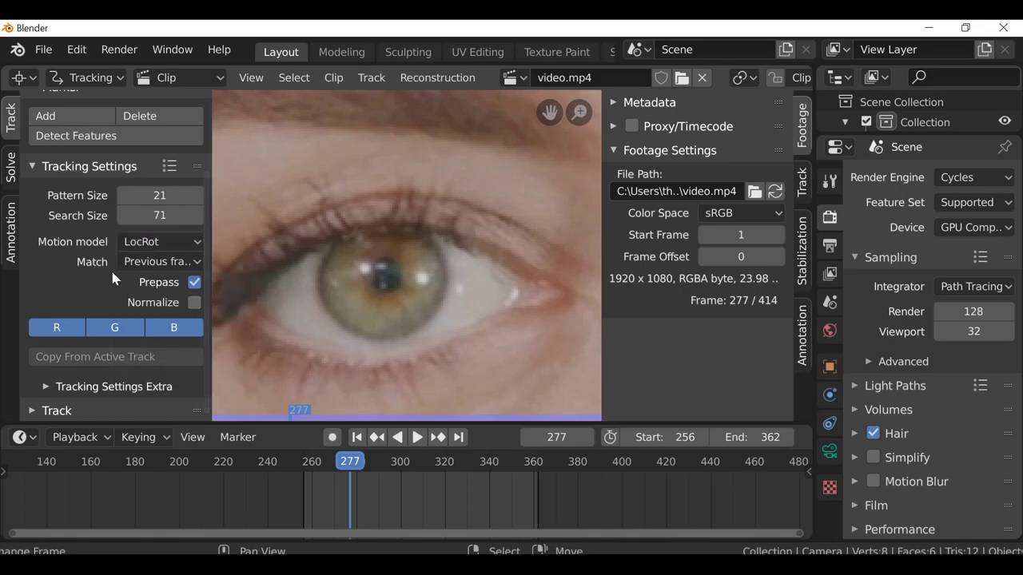
click(194, 304)
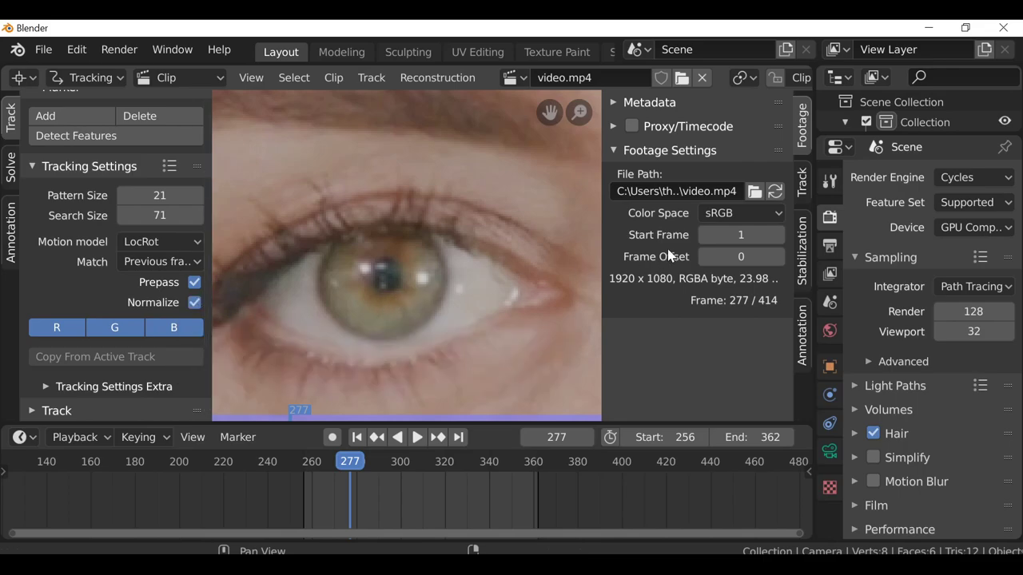
Show the track properties and add a tracking marker on the pupil of the eye at the image's left
click(801, 182)
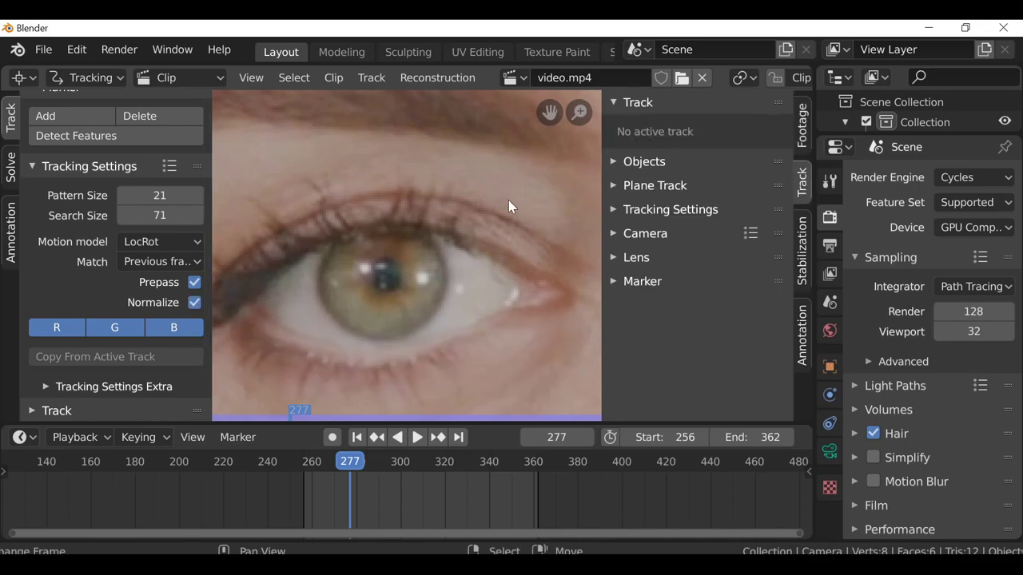
ctrl+click(386, 275)
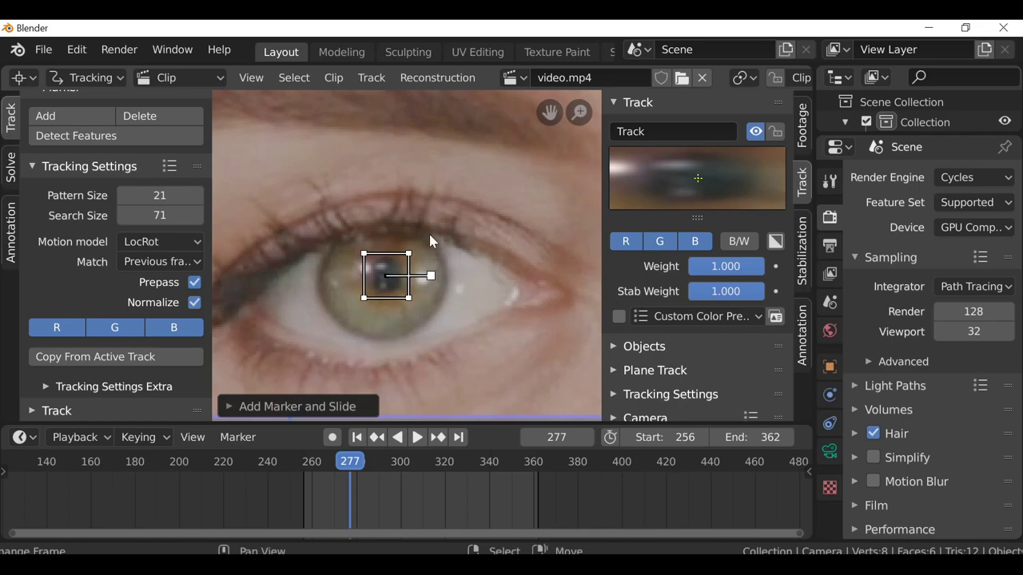
scroll(709, 78, down, 3)
Display the marker's search area and shrink it to roughly the size of the iris
click(782, 78)
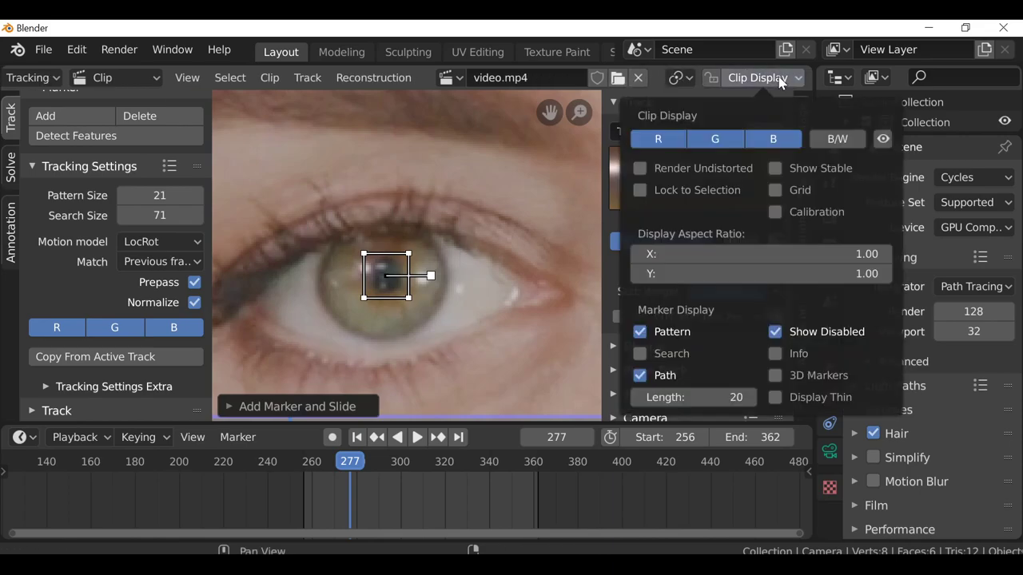
click(640, 353)
click(640, 353)
drag(464, 356, 440, 330)
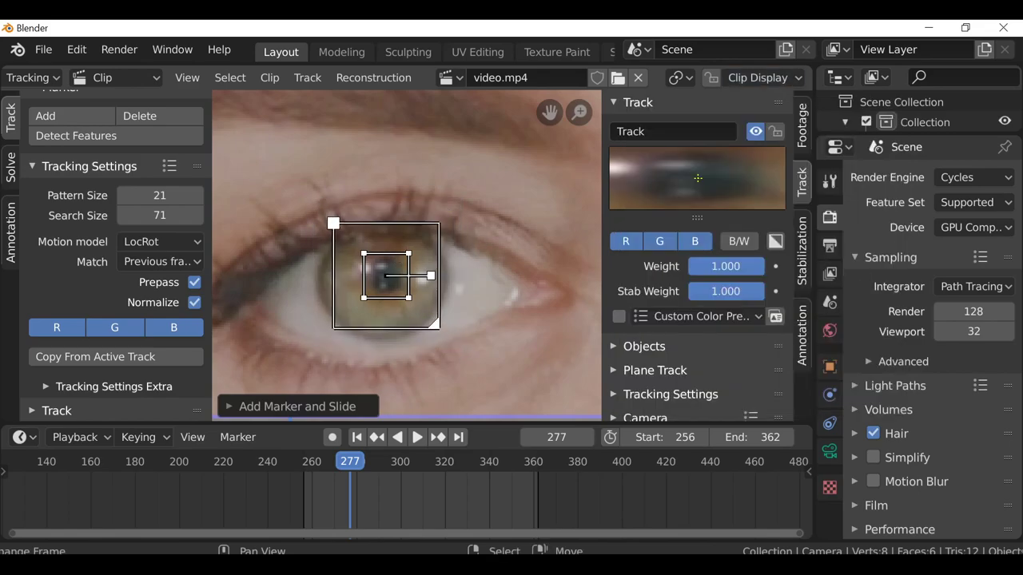
Enlarge and reposition the marker over the iris, and copy the tracking settings from this active track
key(s)
click(392, 278)
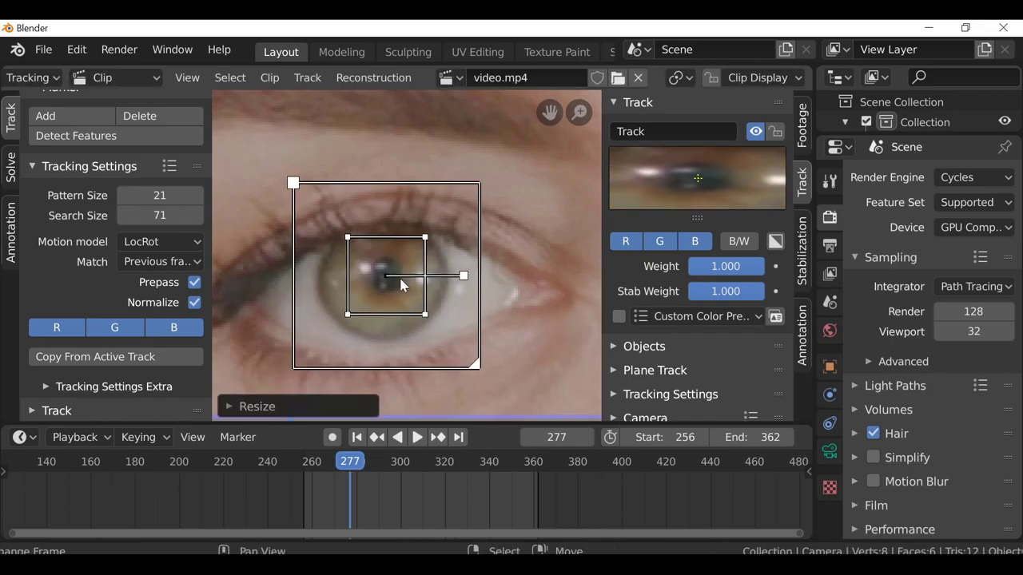
key(g)
click(405, 279)
scroll(405, 278, down, 1)
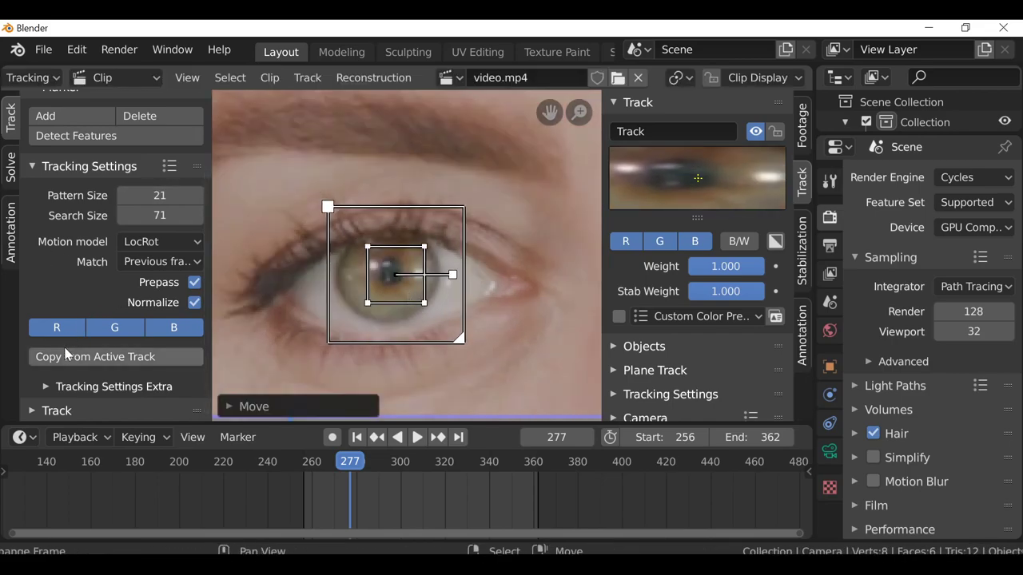
click(148, 364)
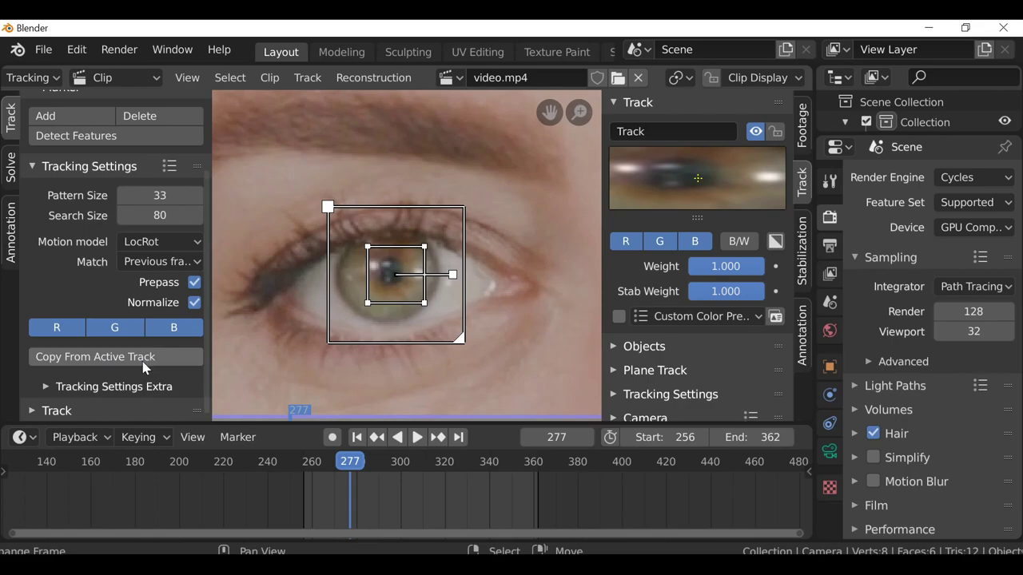
Add a second tracking marker on the pupil of the other eye at frame 277
scroll(468, 240, down, 2)
ctrl+click(486, 233)
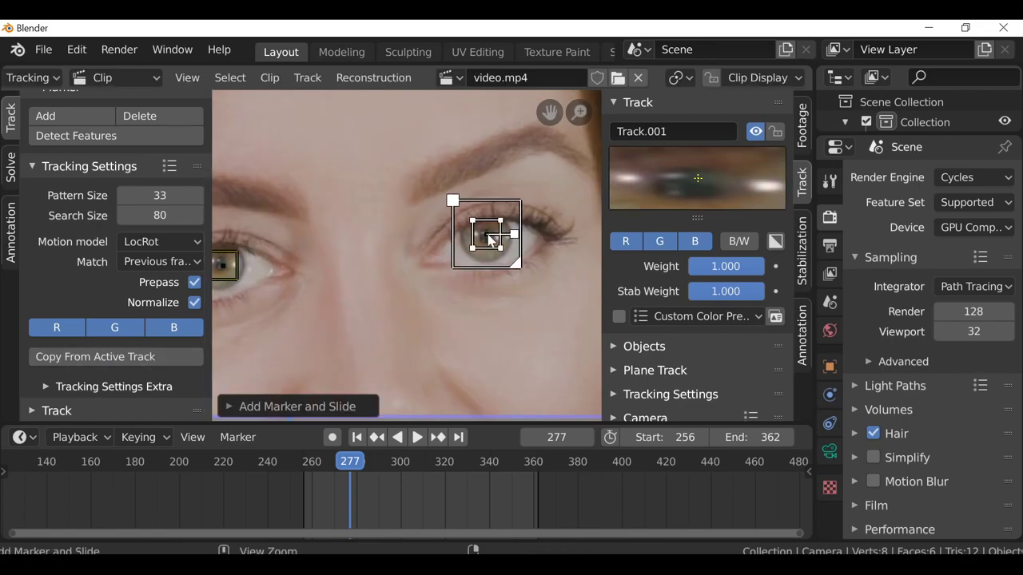
scroll(528, 278, up, 4)
middle_drag(575, 223, 352, 254)
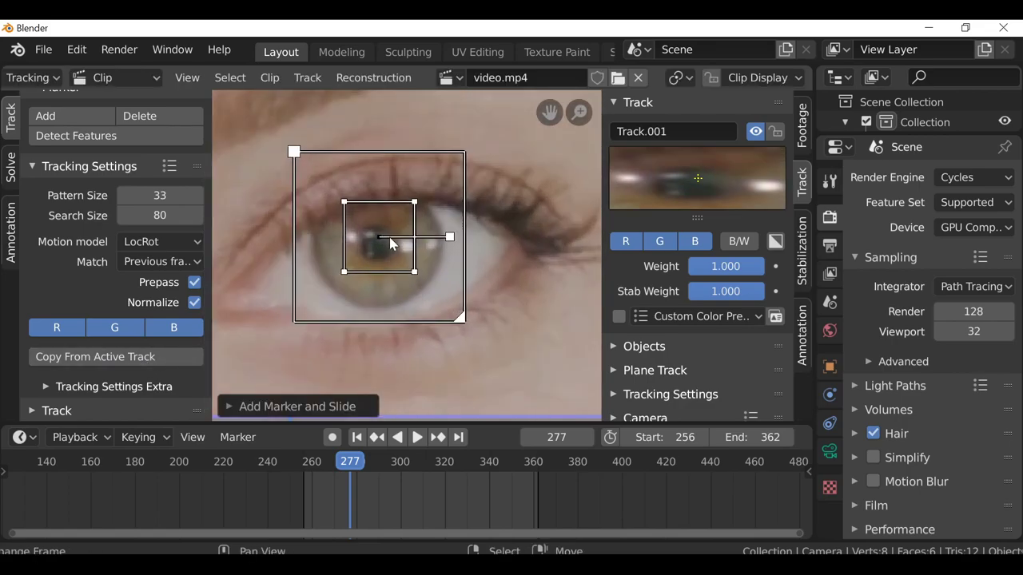
Move the second marker to centre it on the pupil of the eye at the image's right
key(g)
click(387, 251)
scroll(350, 314, down, 5)
middle_drag(350, 314, 424, 308)
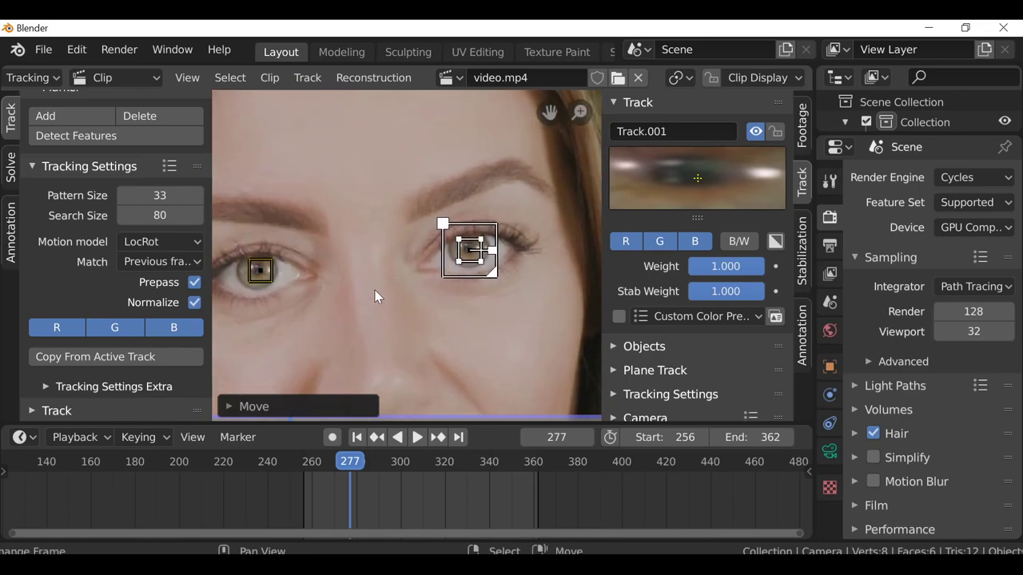
Select both eye markers and track them forward from frame 277
key(a)
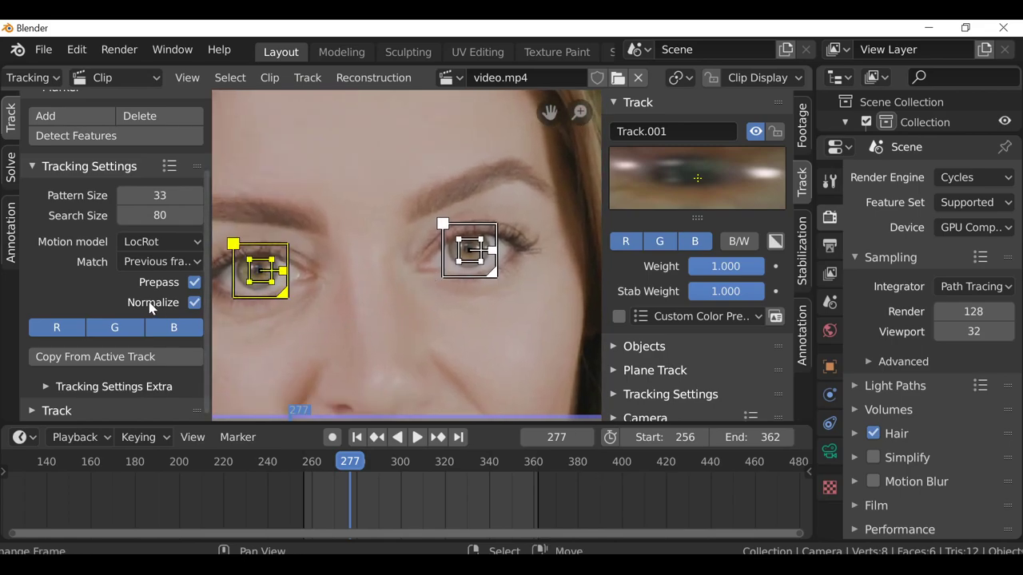
click(72, 170)
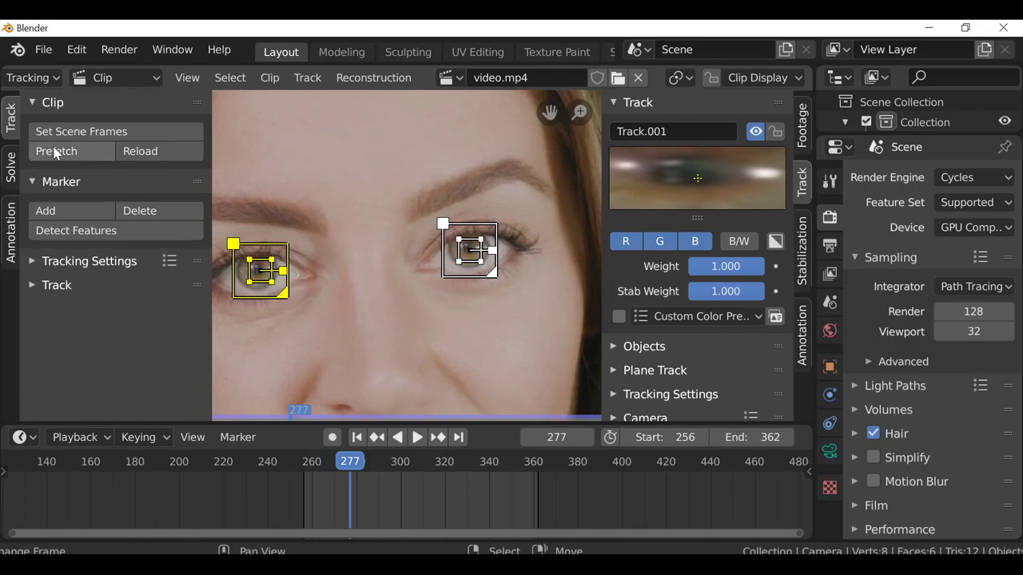
click(43, 287)
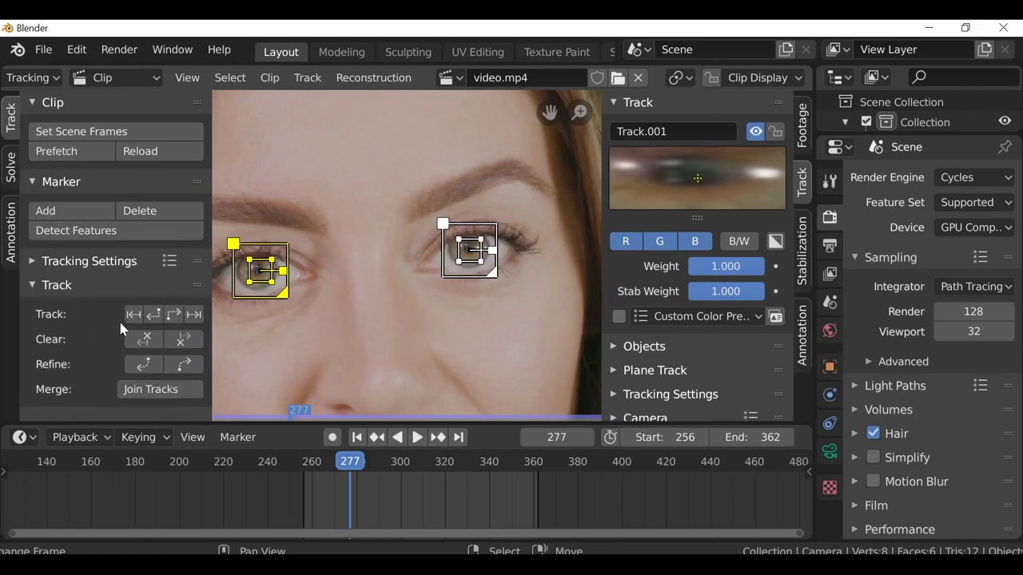
click(175, 314)
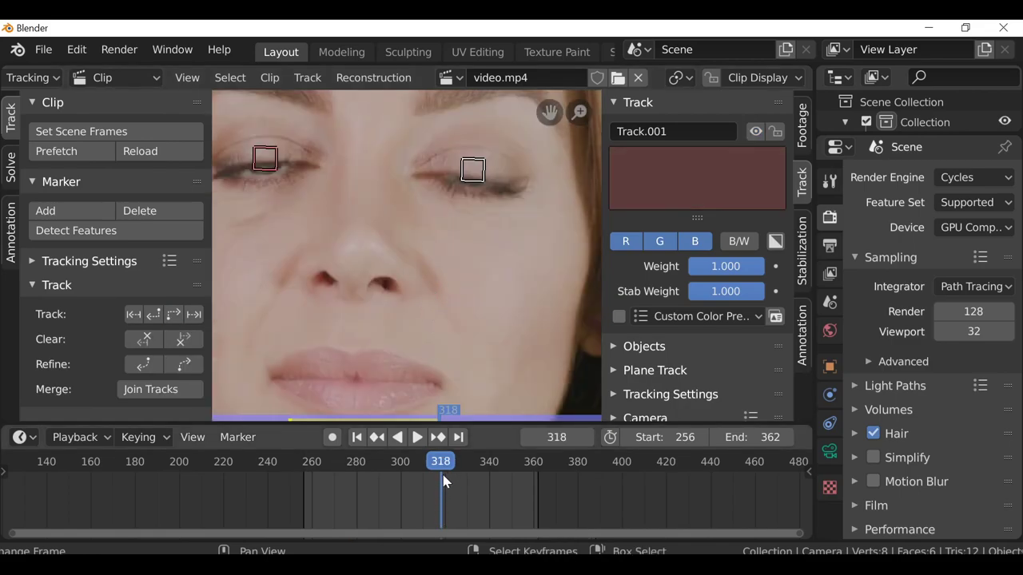
Check the frames around the blink and clear both track paths after frame 316
mouse_move(444, 479)
mouse_down()
mouse_move(434, 489)
mouse_move(442, 500)
mouse_up()
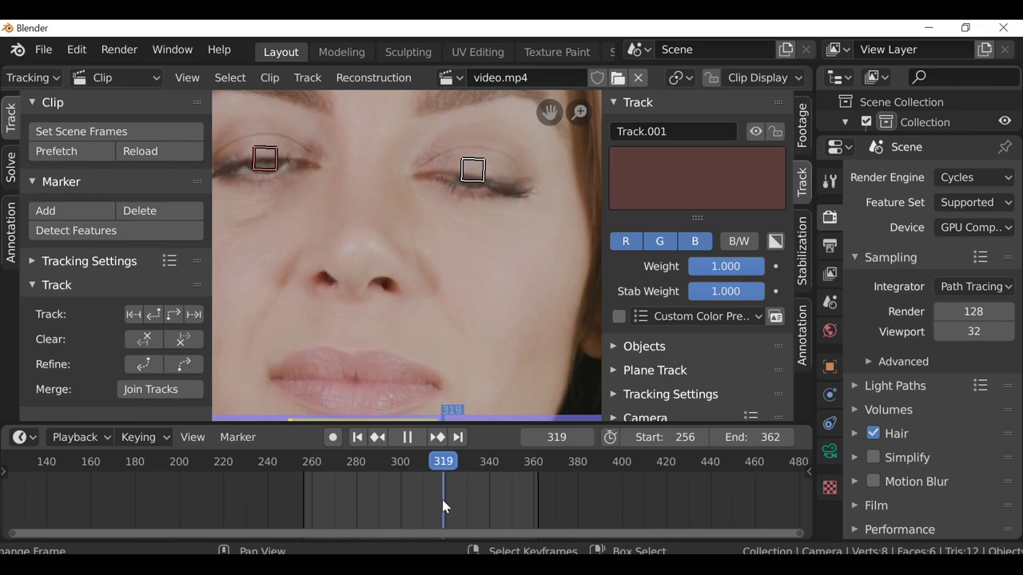
click(438, 506)
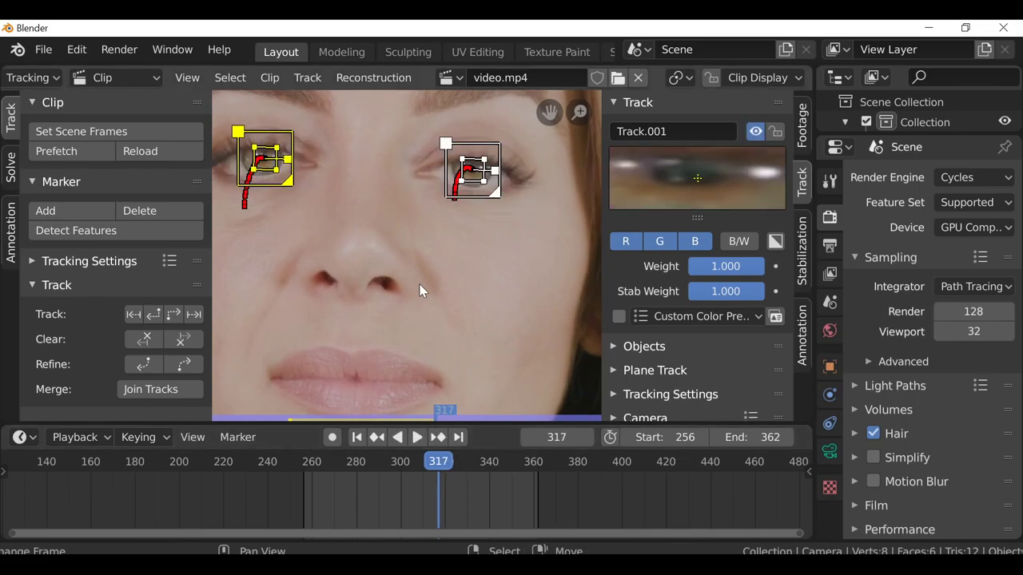
key(Left)
key(Left)
key(Left)
key(Left)
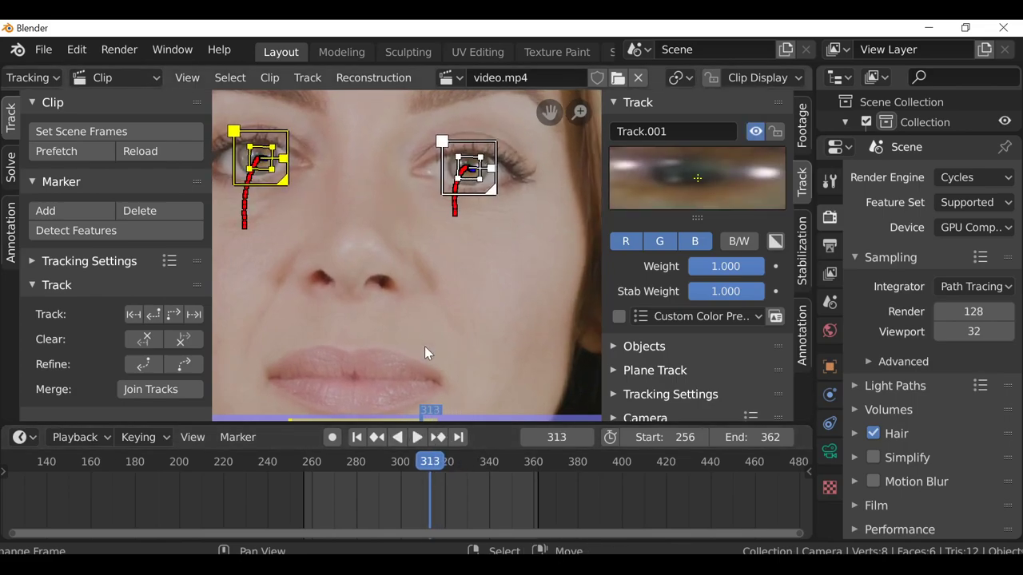
key(Right)
key(Right)
key(Right)
key(Right)
key(Left)
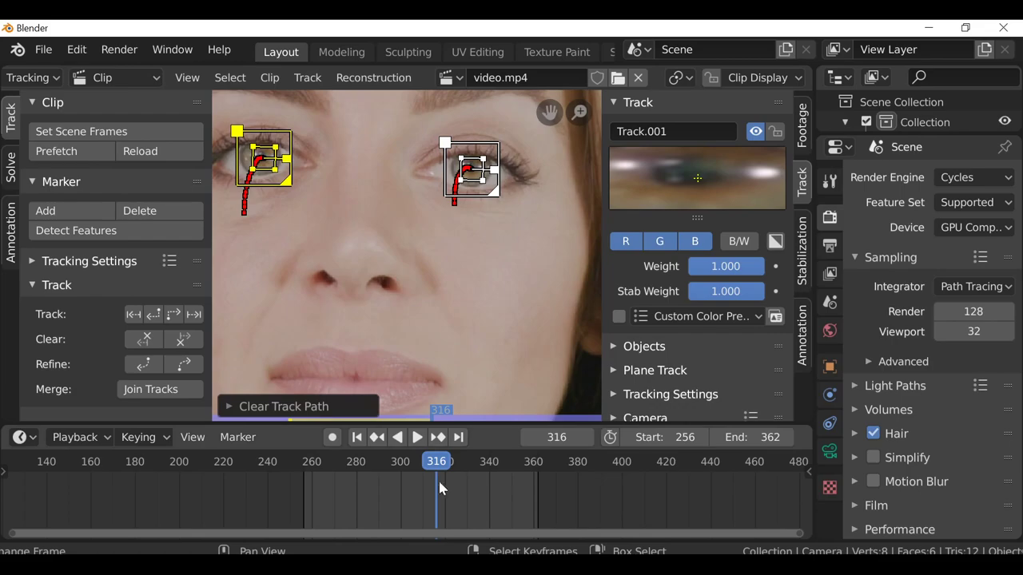
Reposition the marker by hand over the iris of the eye at the image's right on frames 317 to 319
key(Right)
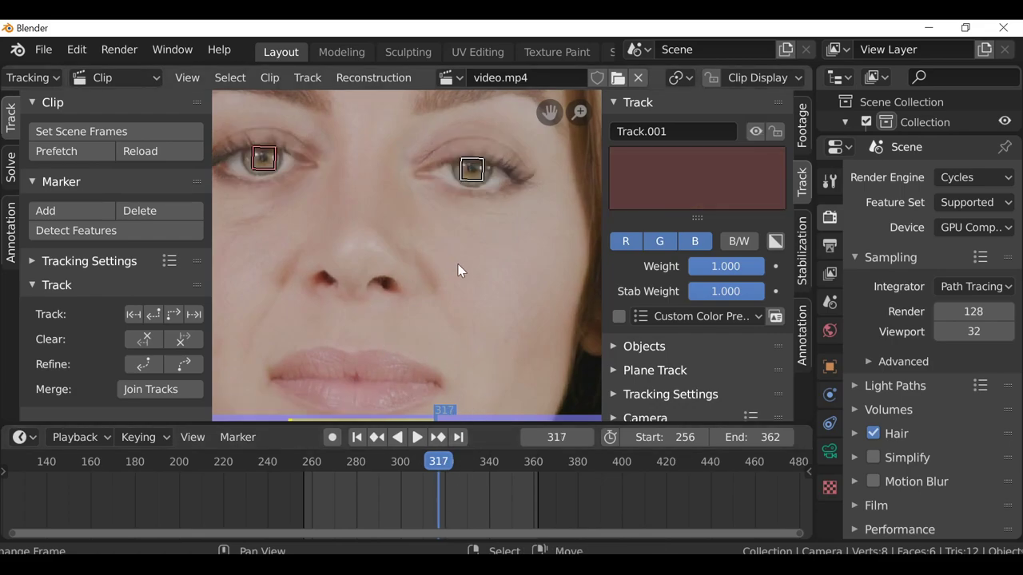
scroll(479, 172, up, 5)
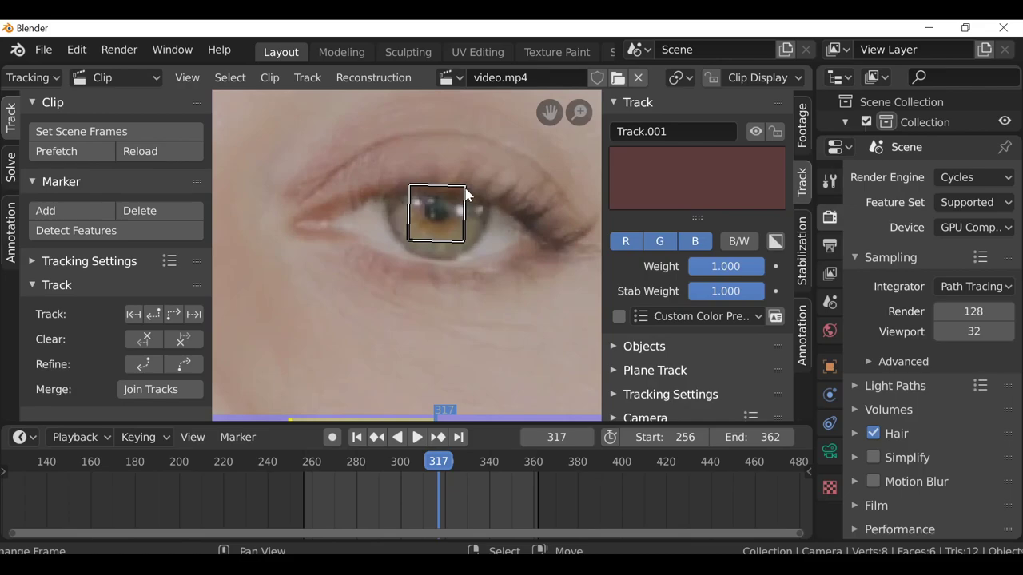
key(g)
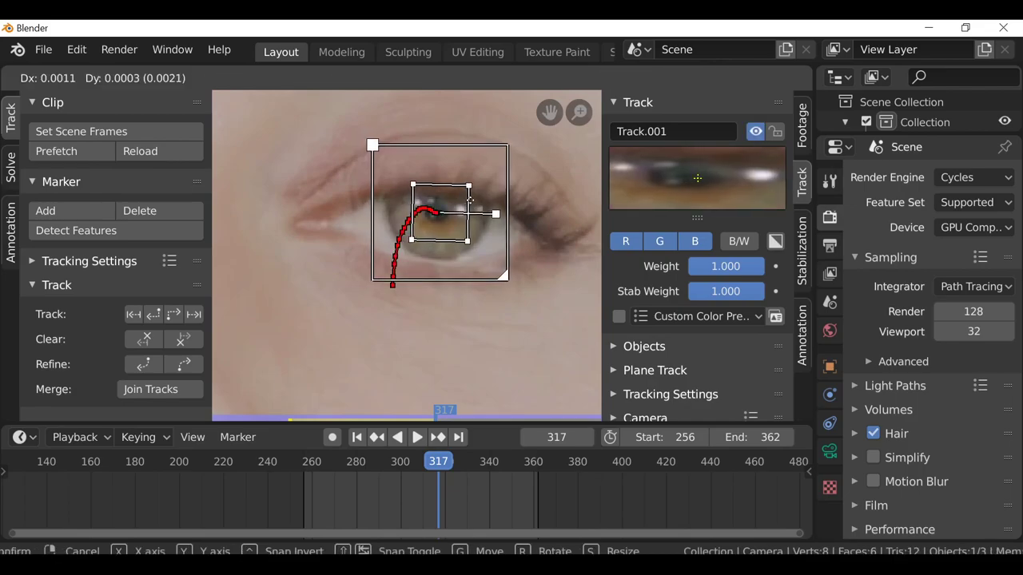
click(473, 200)
key(Right)
key(Right)
key(g)
click(491, 215)
key(Right)
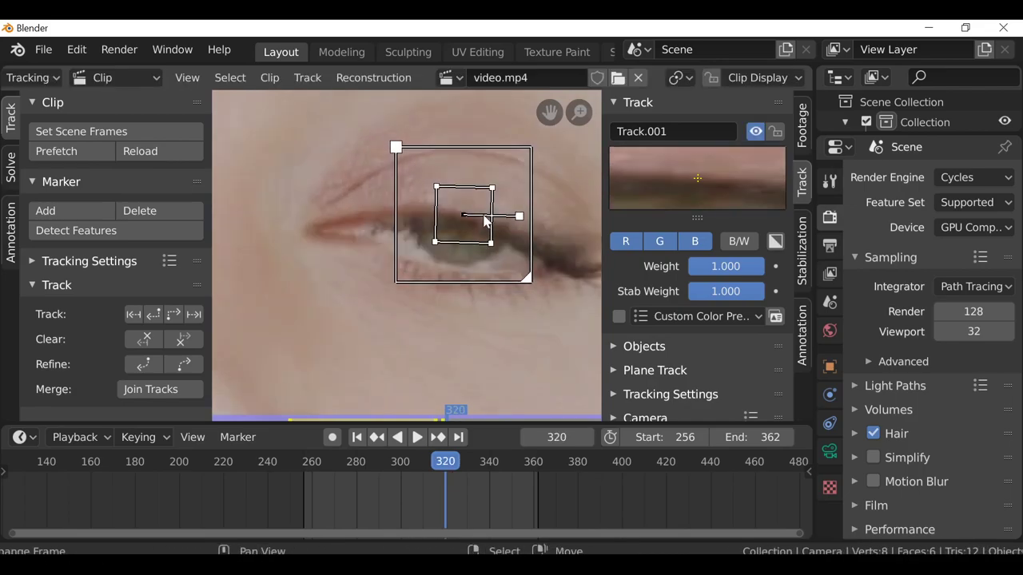
Realign that eye's marker with the pupil by hand on the frames from 320 to 325 as the eye reopens
key(ctrl+t)
key(g)
click(472, 235)
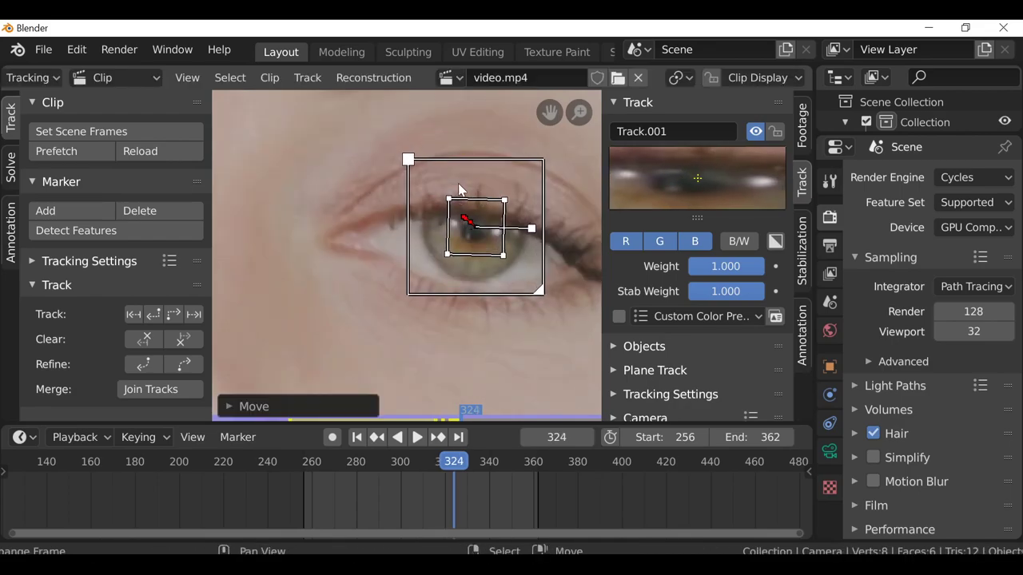
key(alt+Right)
key(g)
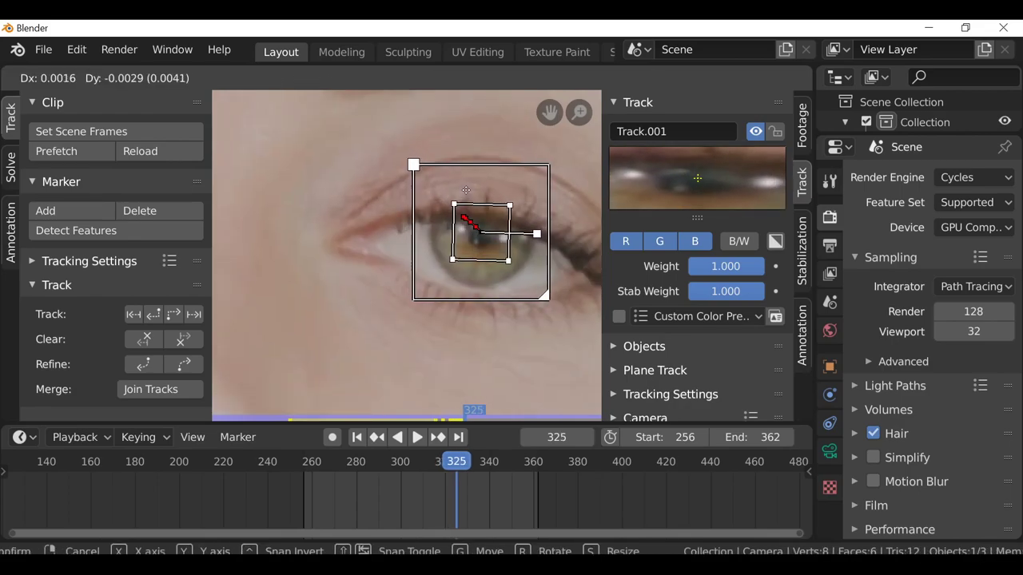
click(469, 199)
Compare the marker position on frames 325 and 326, and track it forward to frame 362
key(alt+Left)
key(alt+Left)
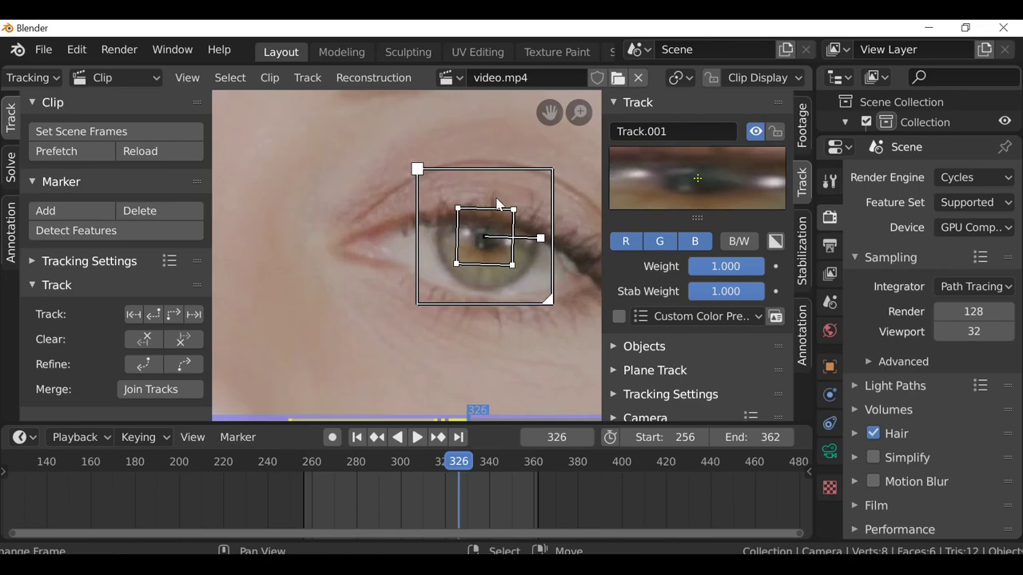
key(alt+Right)
key(alt+Right)
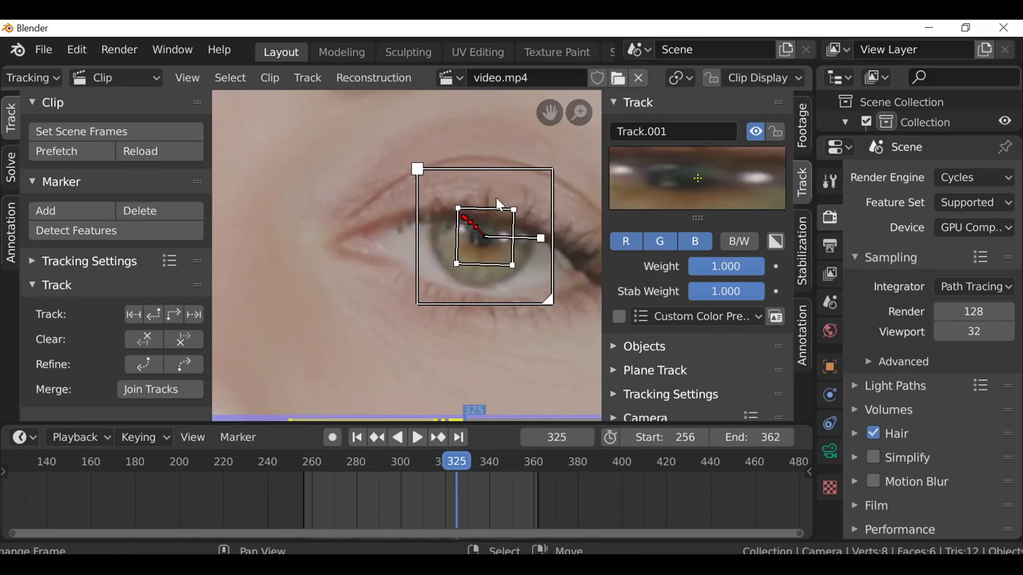
key(Right)
key(Left)
click(175, 314)
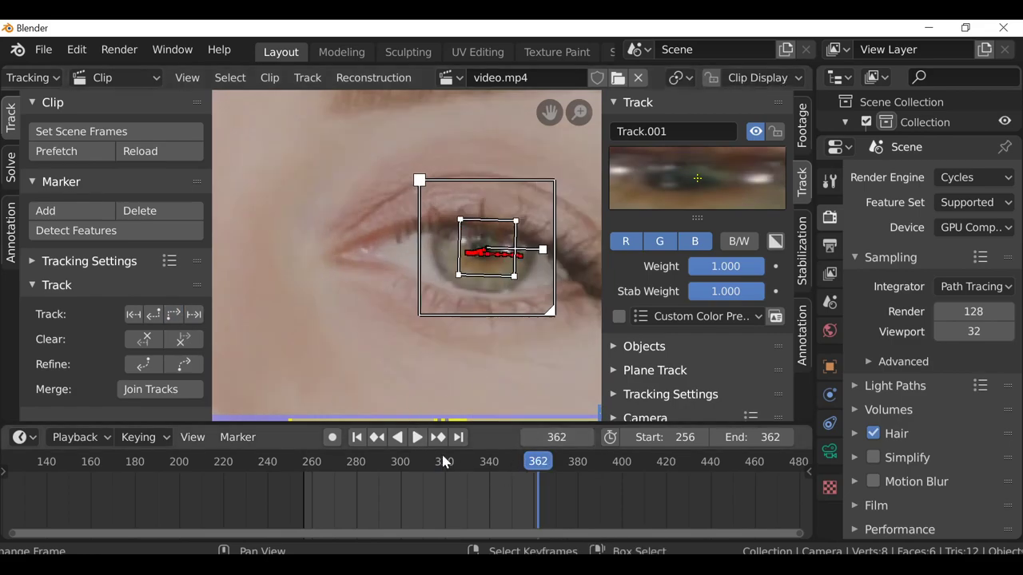
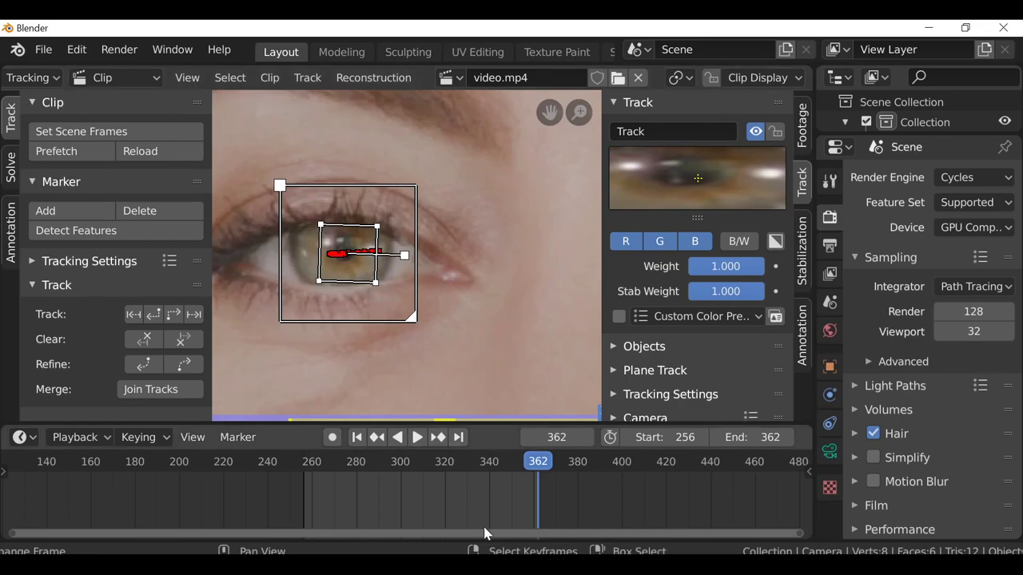
Track the marker of the eye at the image's left backward from frame 277, and clear its path before frame 271
drag(537, 511, 343, 515)
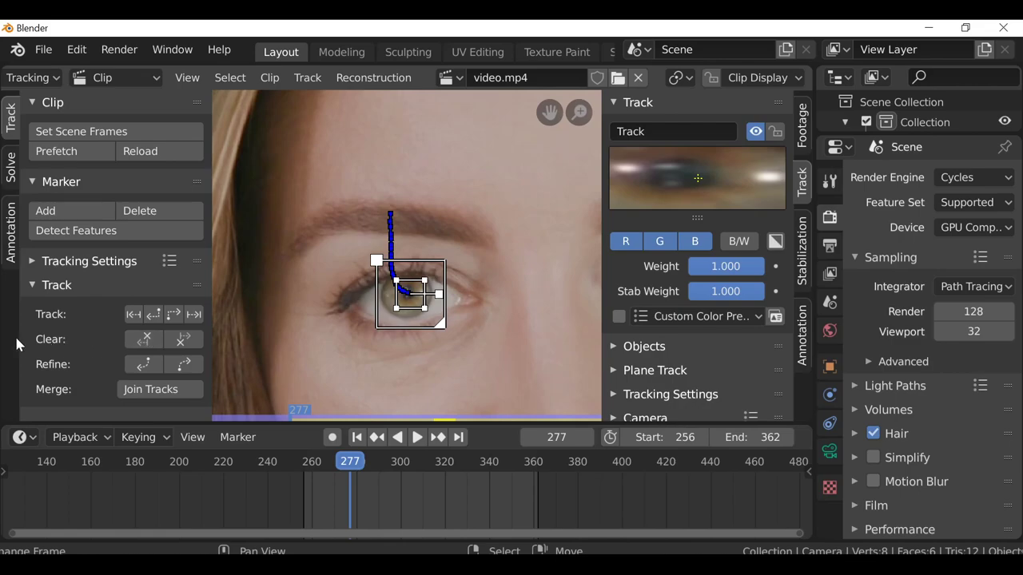
click(154, 322)
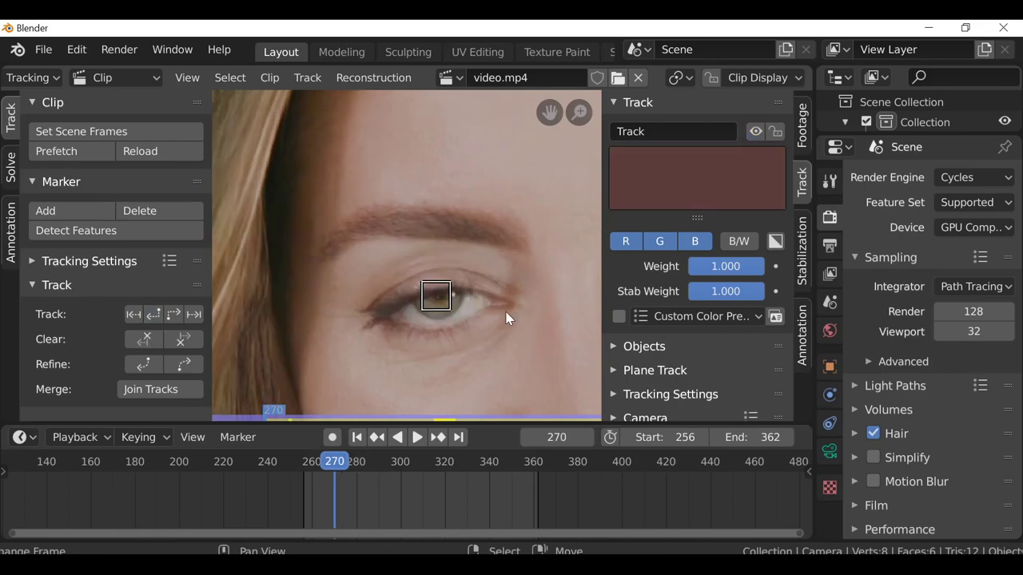
key(Right)
key(Right)
key(Right)
key(Left)
key(Left)
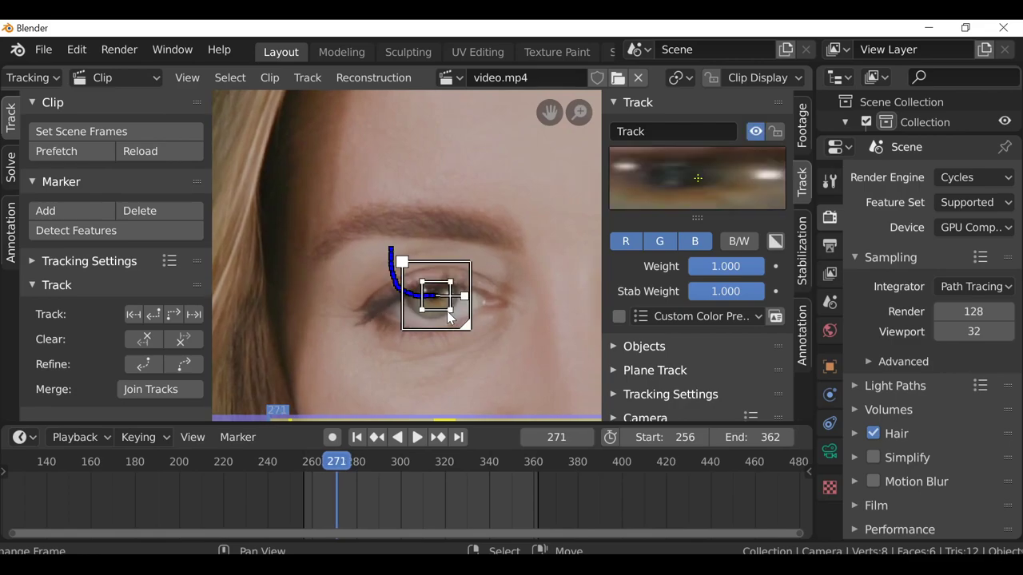
click(135, 342)
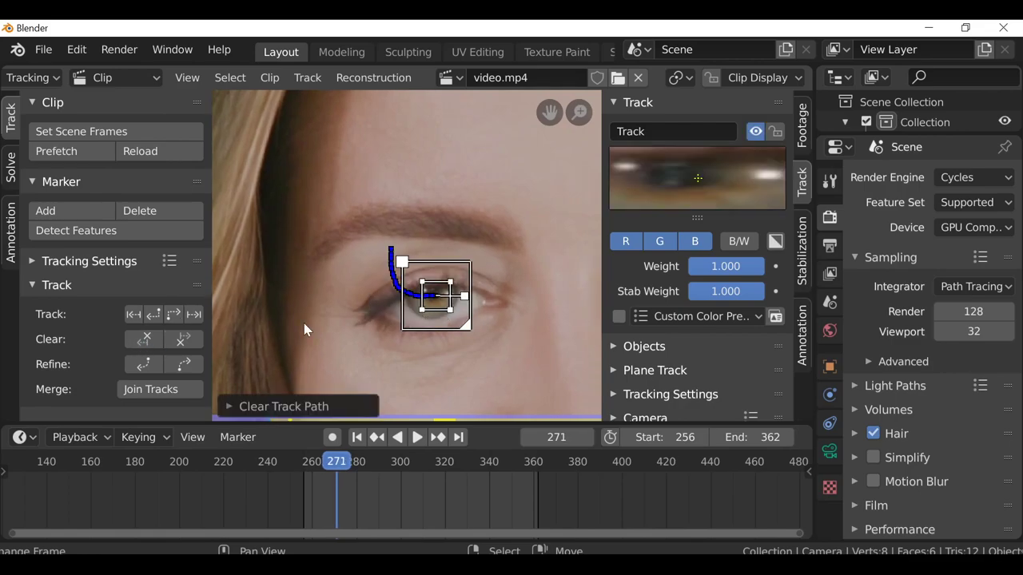
Reposition the left-side eye's marker by hand over the iris on frames 270, 269 and 268
scroll(384, 326, up, 3)
key(Left)
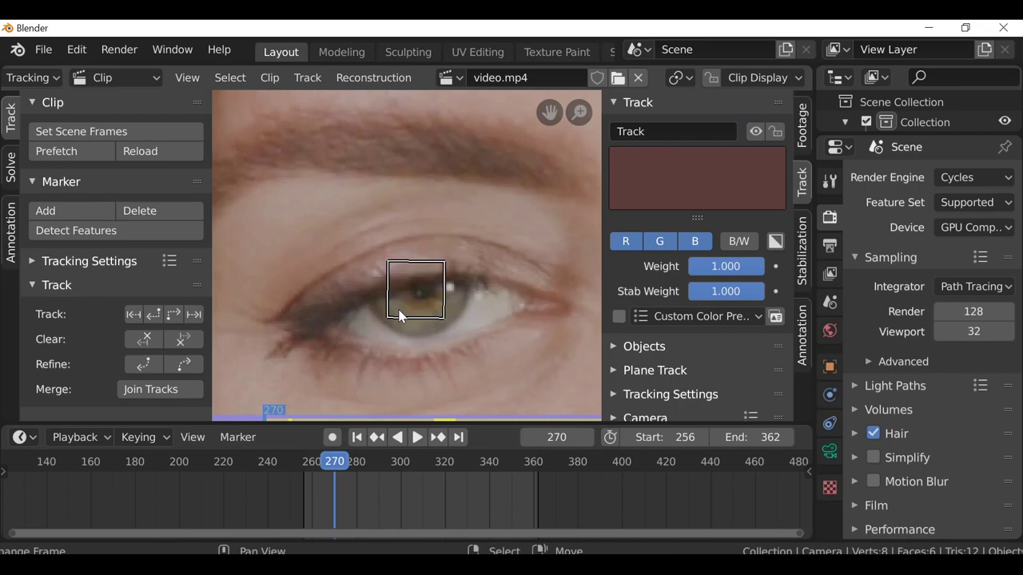
key(g)
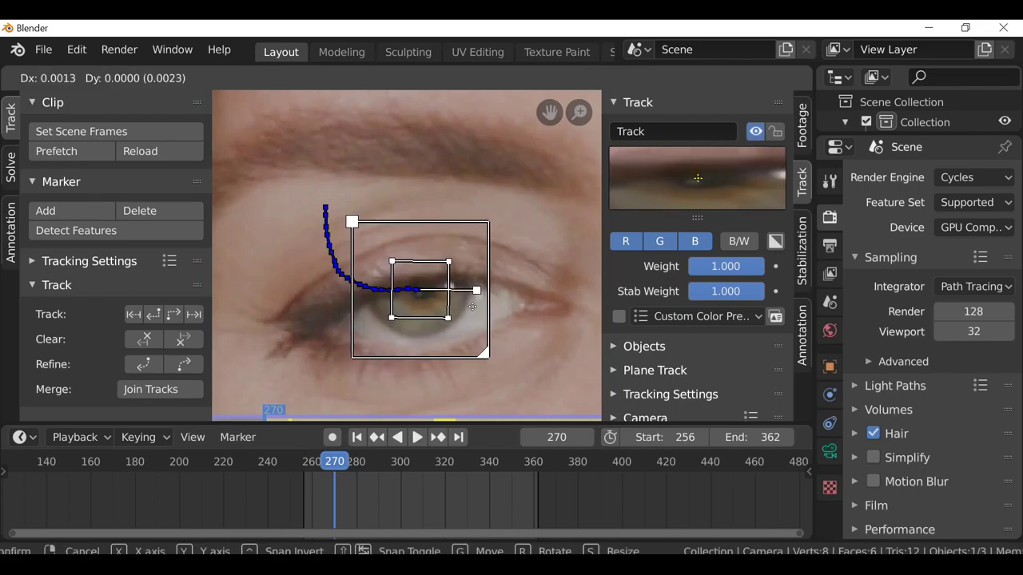
shift+drag(516, 313, 520, 313)
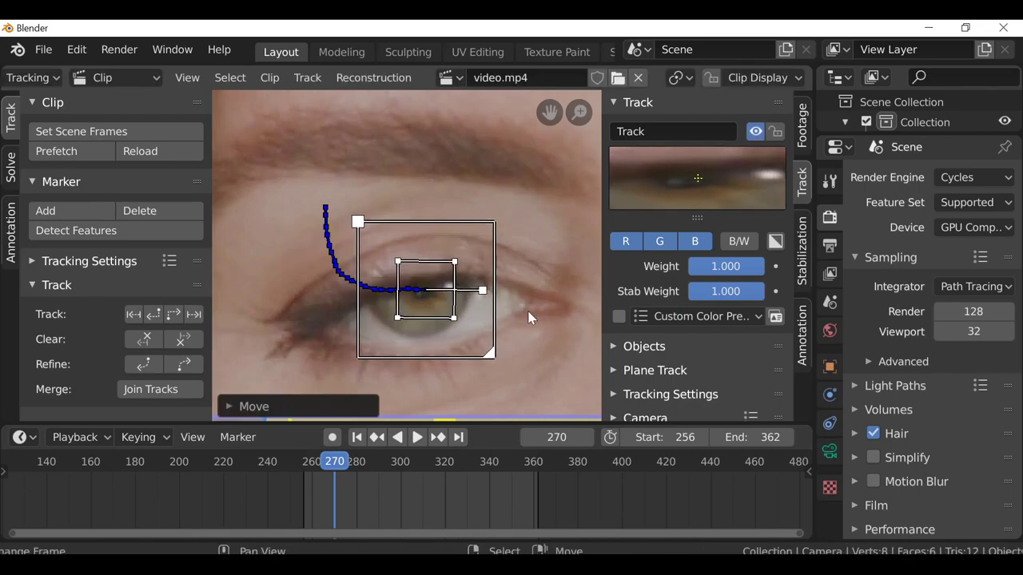
key(Left)
shift+drag(448, 318, 552, 305)
key(Left)
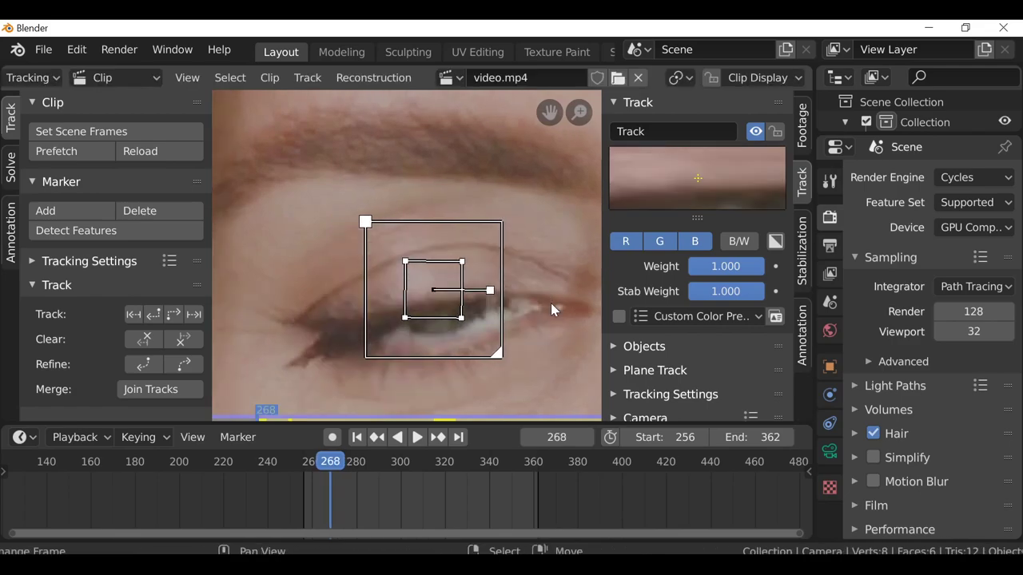
key(g)
click(551, 302)
Step back and forth through the blink around frames 263 to 272 to examine how the marker follows the eye
key(Left)
key(Right)
key(Left)
key(Right)
key(Right)
key(Right)
key(Right)
key(Right)
alt+scroll(290, 317, down, 1)
alt+scroll(290, 317, up, 6)
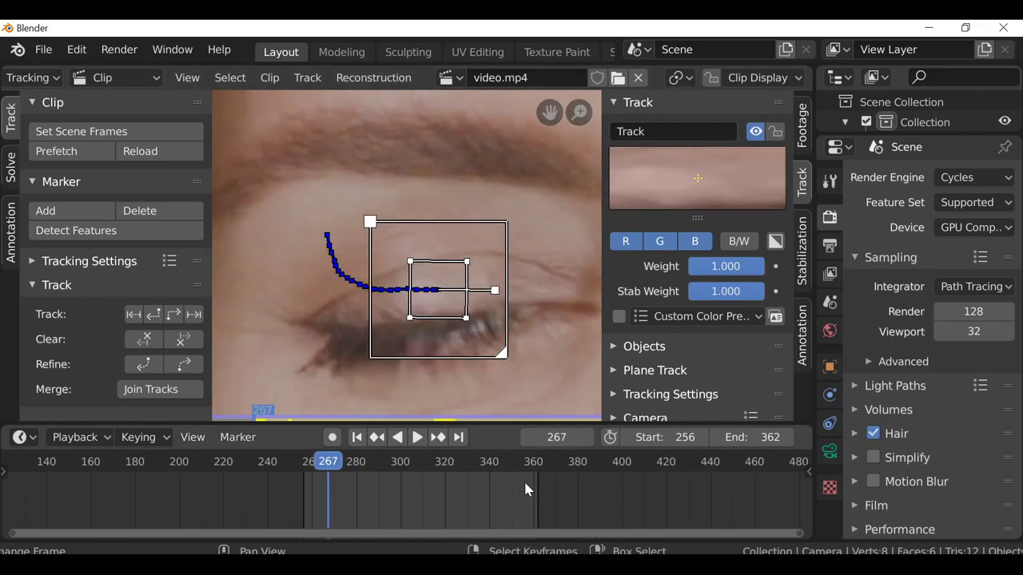
alt+scroll(481, 369, up, 4)
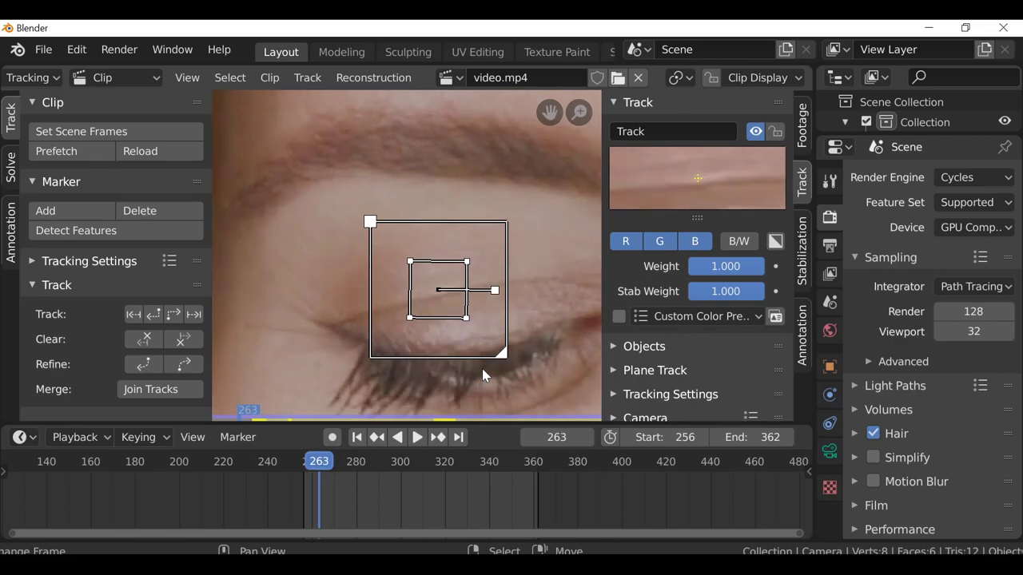
alt+scroll(482, 369, down, 1)
Bring both eyes into view and scrub through the clip to review how the two markers follow them
scroll(324, 265, down, 7)
scroll(407, 258, up, 4)
right_click(394, 274)
alt+scroll(375, 342, down, 1)
key(ctrl+t)
scroll(382, 291, down, 3)
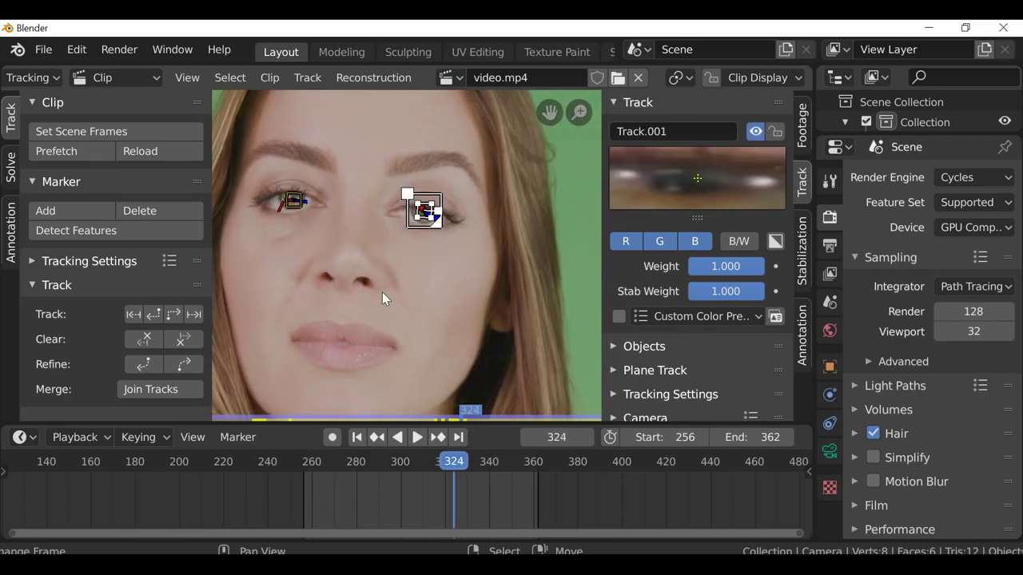
alt+scroll(382, 292, down, 20)
alt+scroll(381, 292, up, 10)
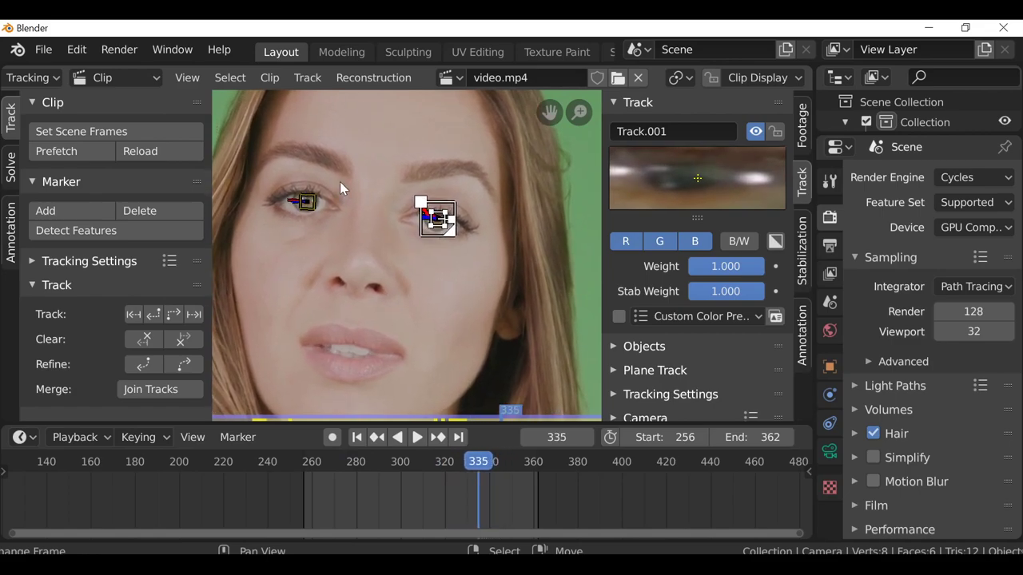
alt+scroll(403, 258, up, 20)
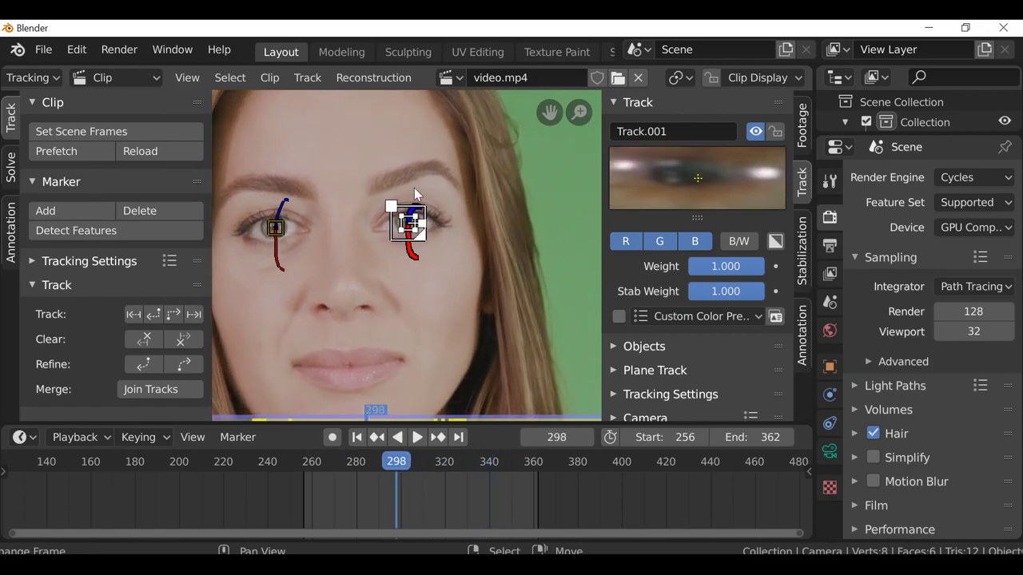
alt+scroll(437, 259, up, 10)
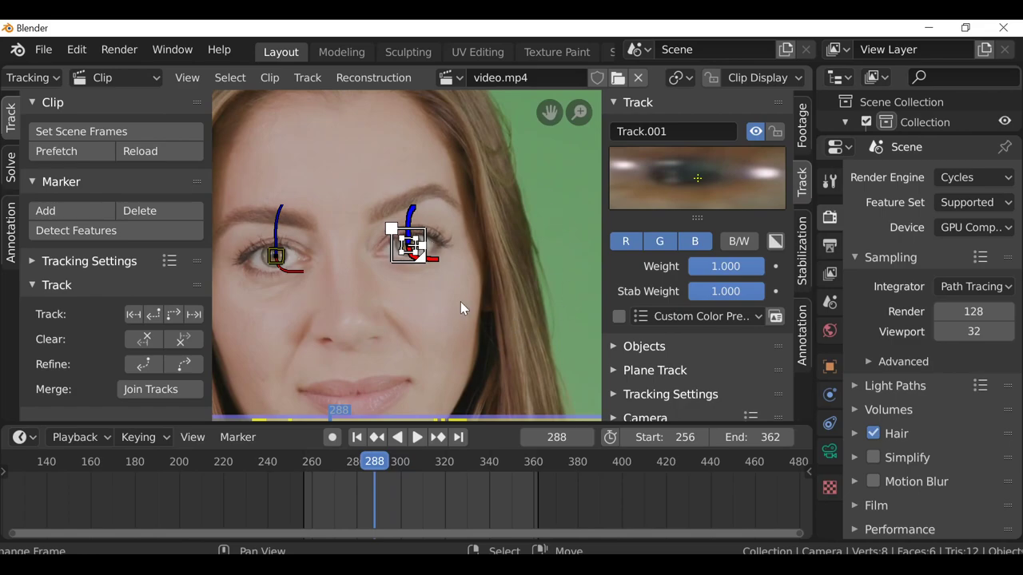
scroll(460, 301, down, 2)
scroll(406, 326, up, 1)
scroll(400, 326, up, 1)
middle_drag(396, 326, 463, 344)
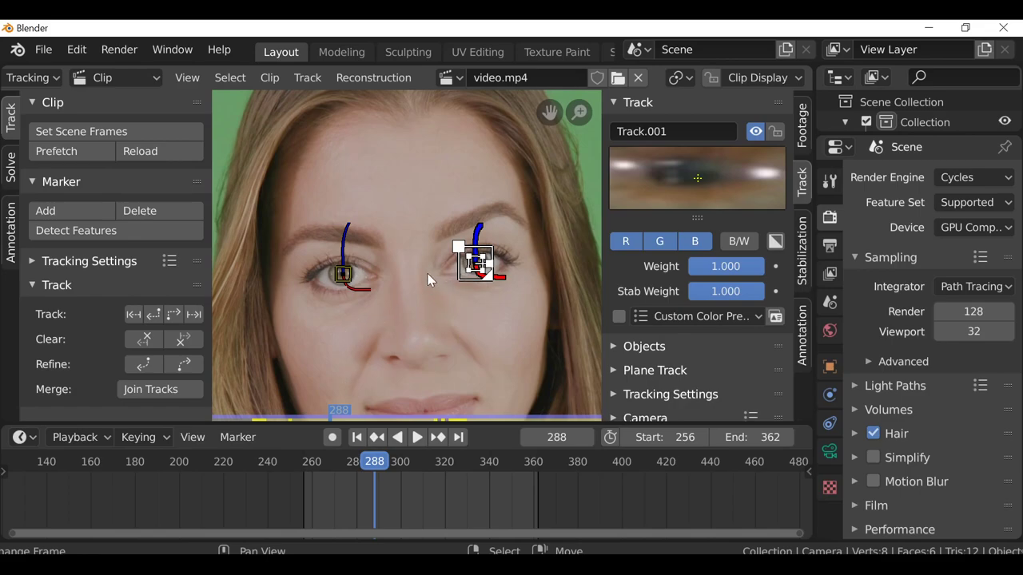
scroll(432, 280, down, 2)
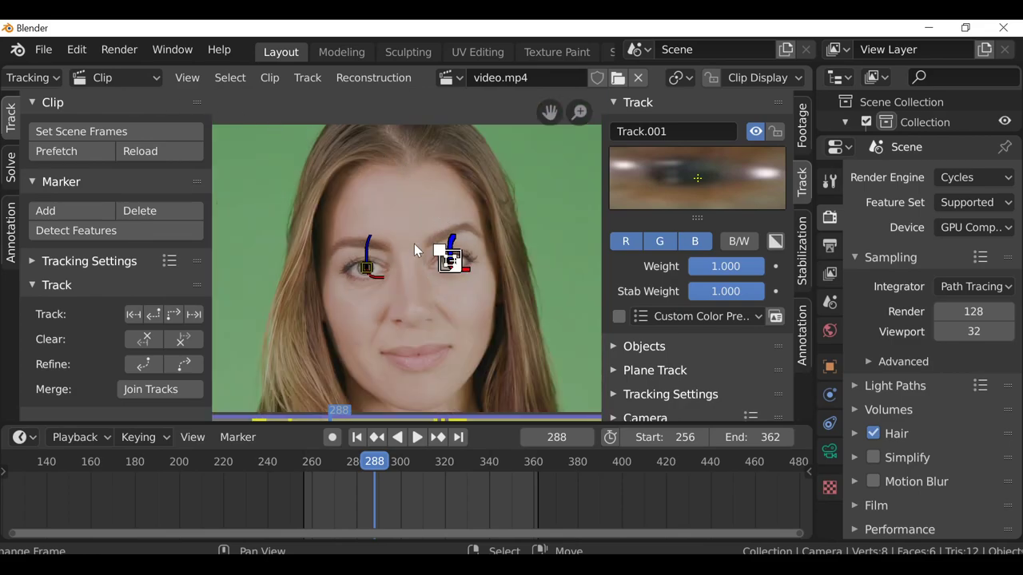
Switch the clip editor to Mask mode and create a new mask named Col Outer
click(51, 80)
click(48, 122)
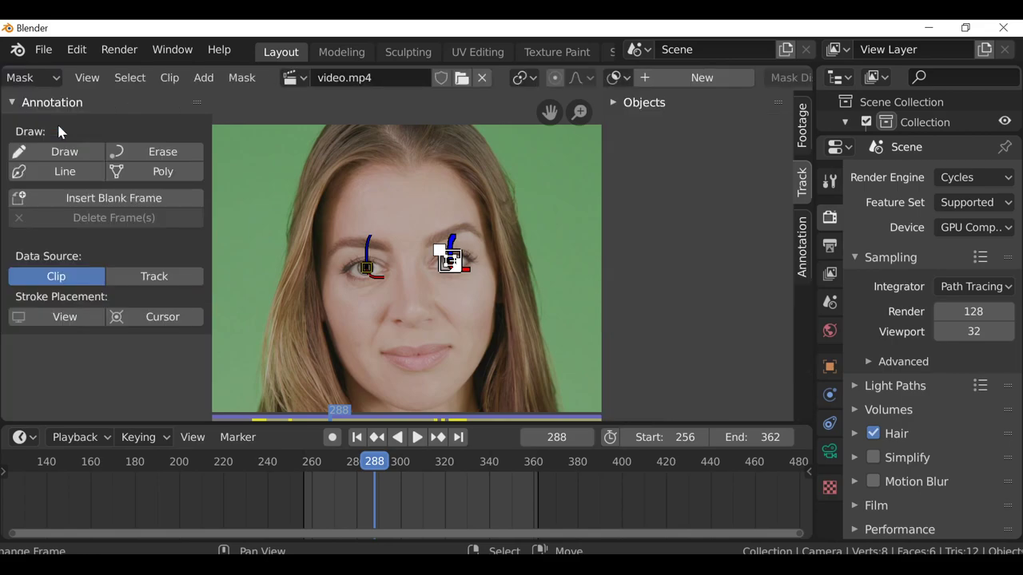
key(Tab)
key(Tab)
scroll(432, 252, up, 2)
scroll(472, 330, down, 1)
scroll(424, 325, up, 3)
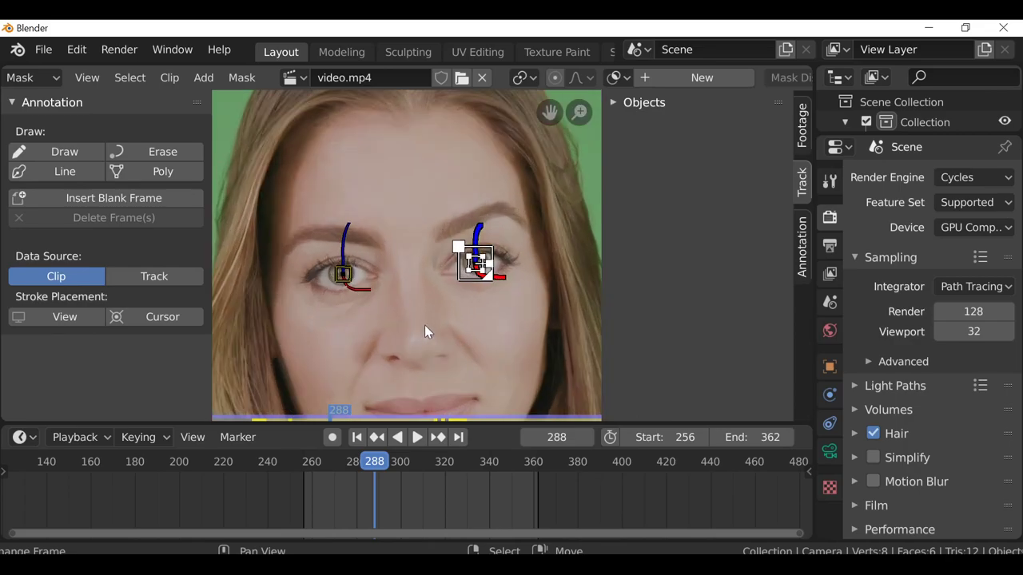
middle_drag(413, 315, 473, 307)
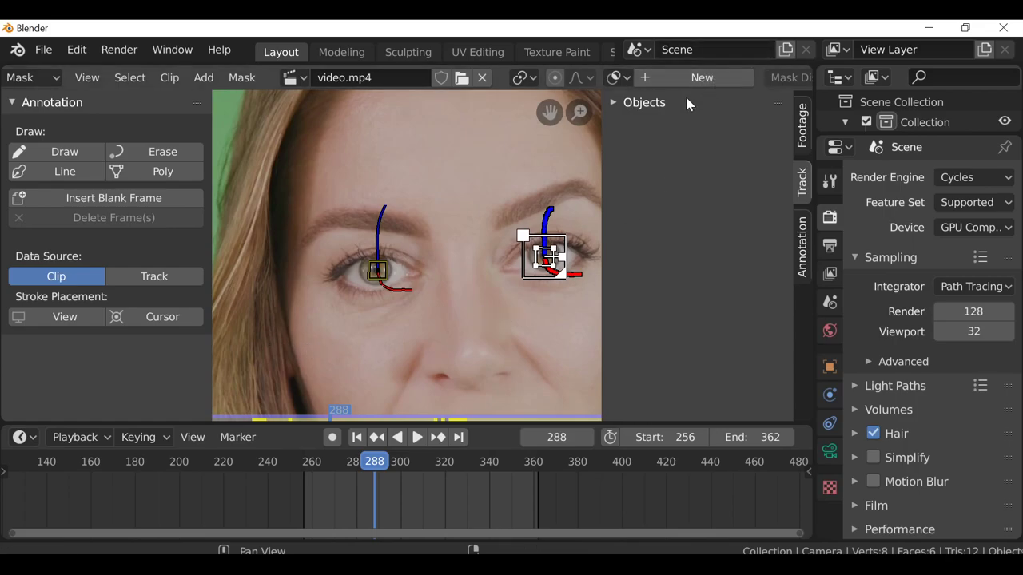
click(703, 78)
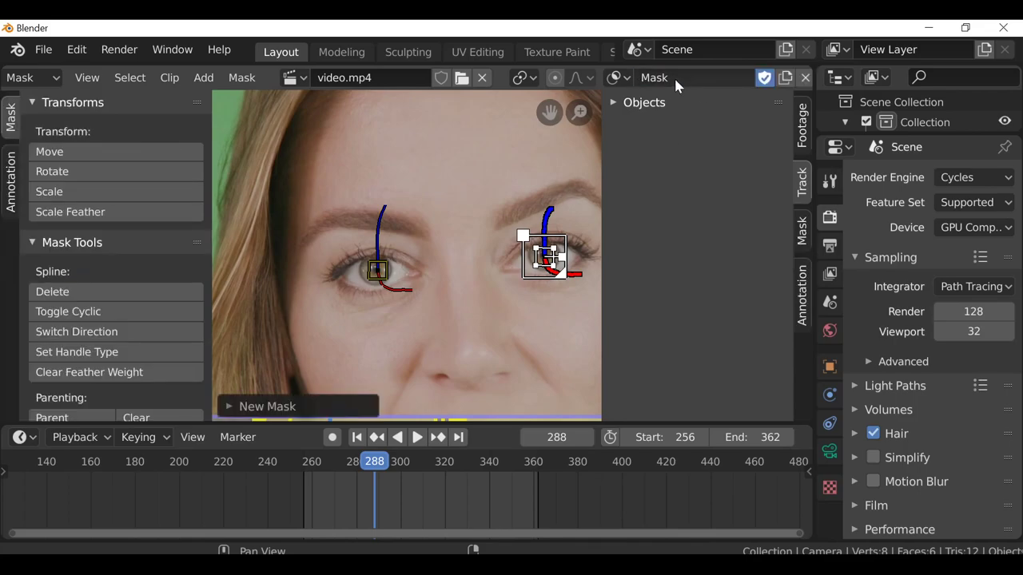
text(C)
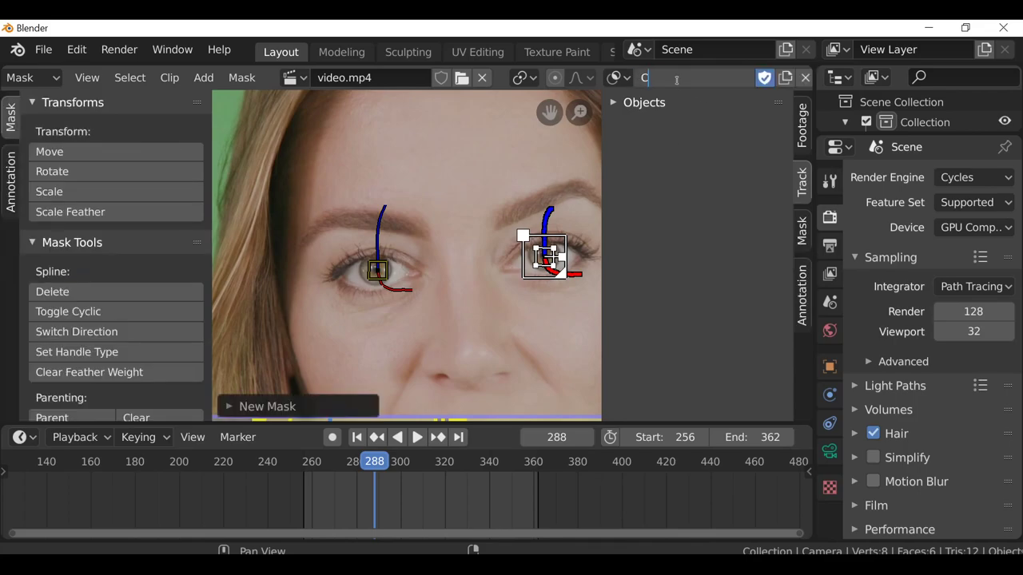
text(ol Outer)
key(Return)
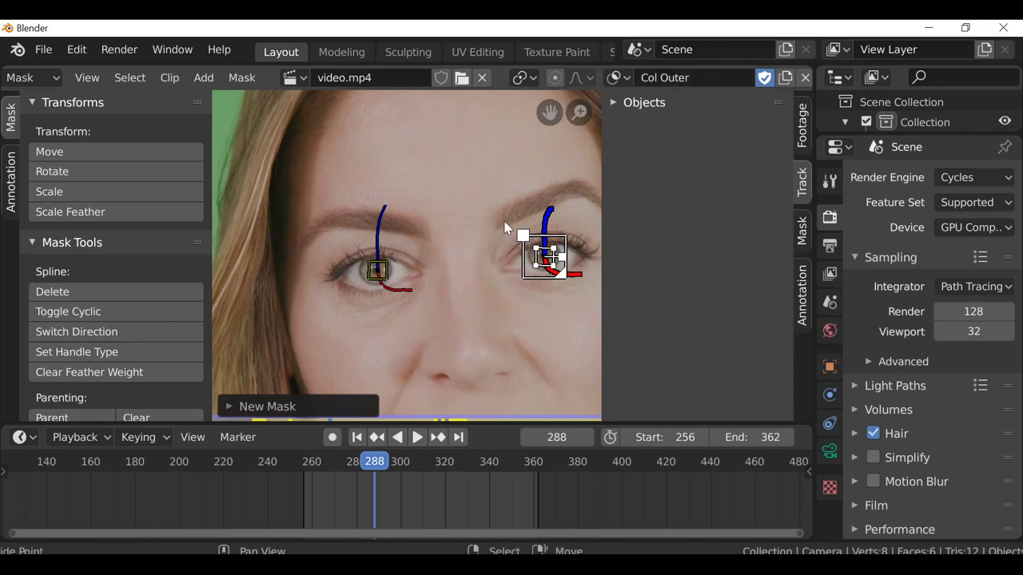
Add a mask circle centred on the pupil of the eye at the image's left and scale it to the iris's outer edge
scroll(376, 279, up, 6)
scroll(496, 243, up, 3)
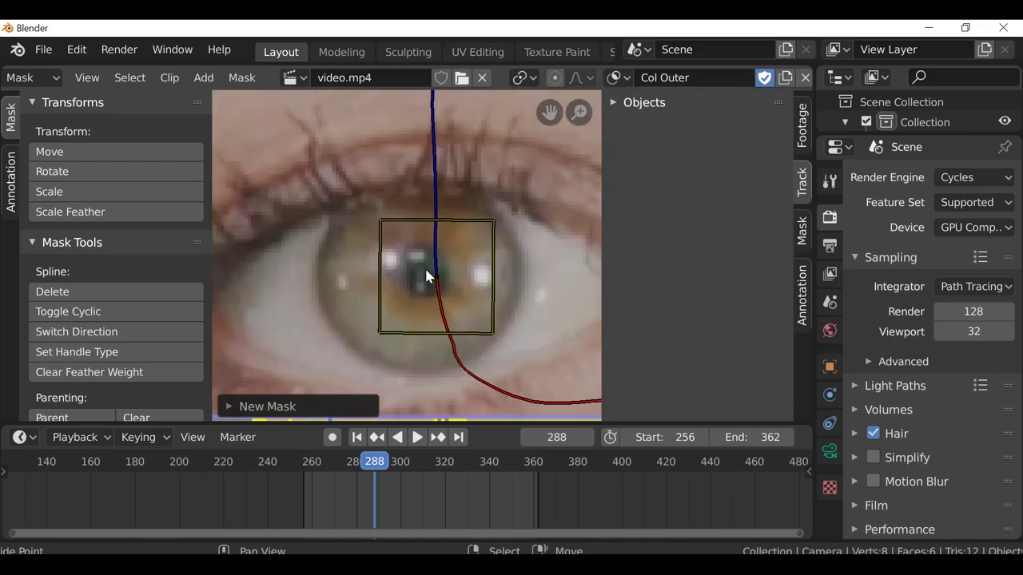
shift+right_click(423, 266)
key(shift+a)
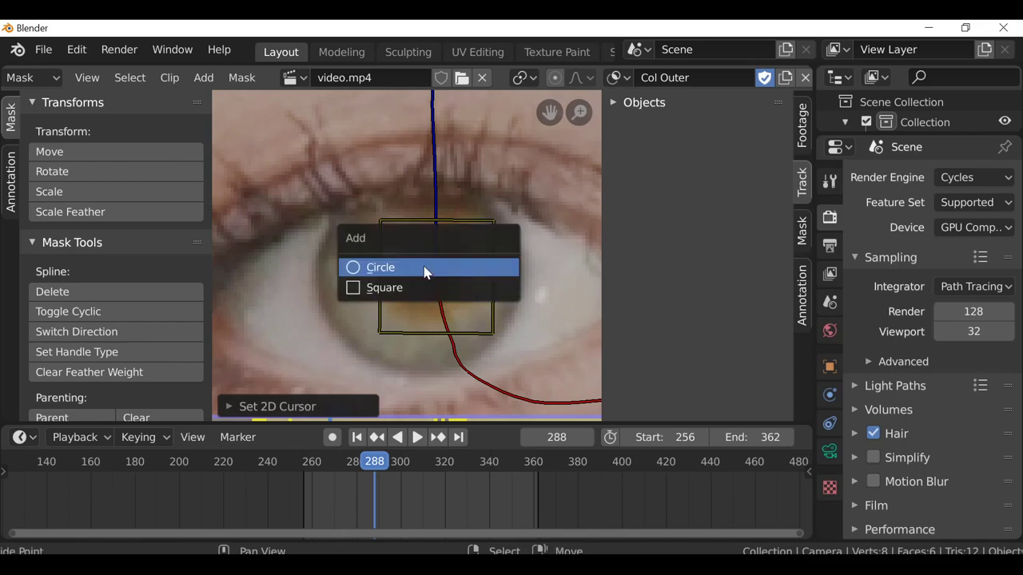
click(386, 271)
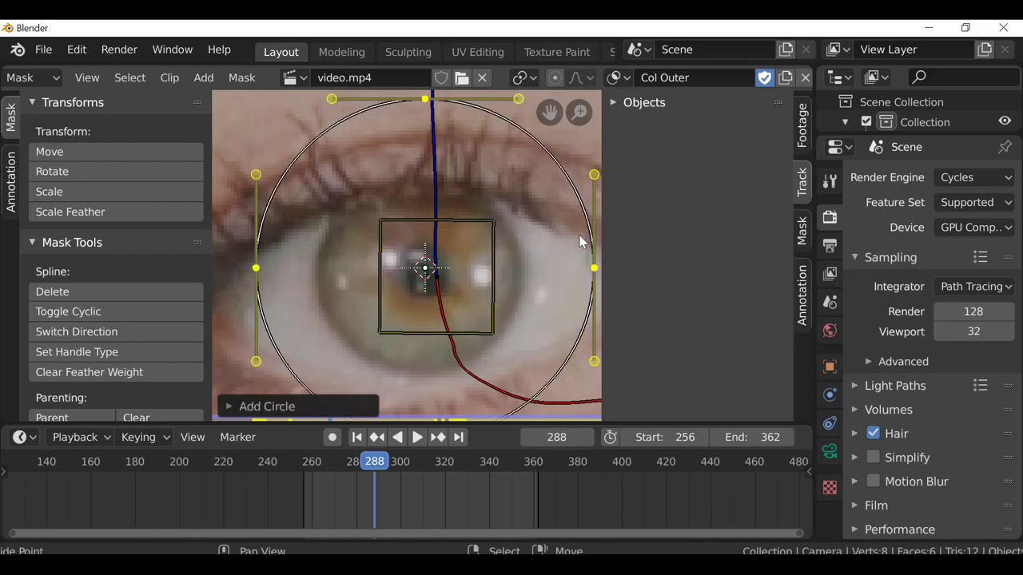
key(s)
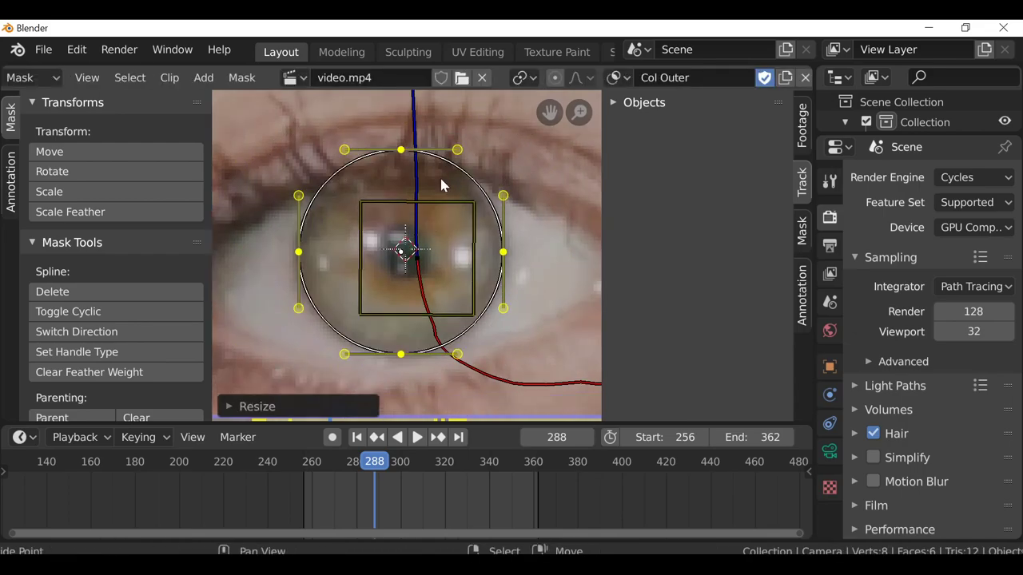
Duplicate the iris circle in place and scale the copy down to form a slightly smaller inner circle
key(g)
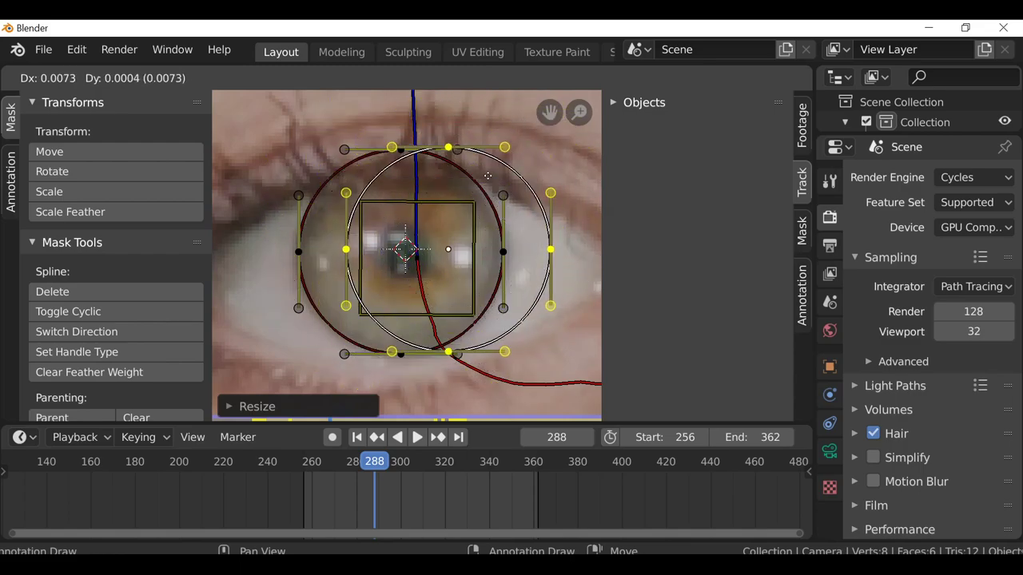
right_click(488, 175)
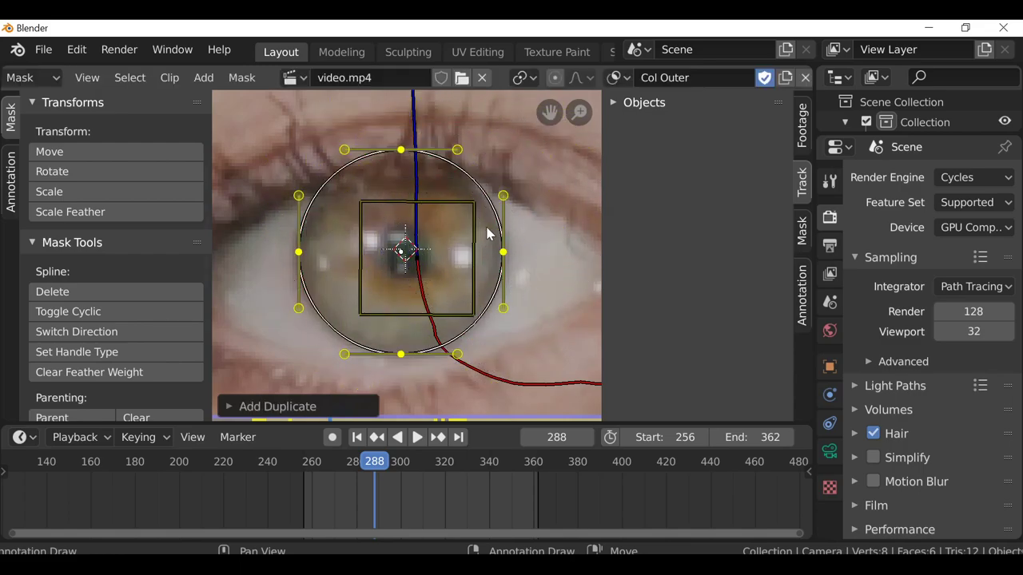
key(s)
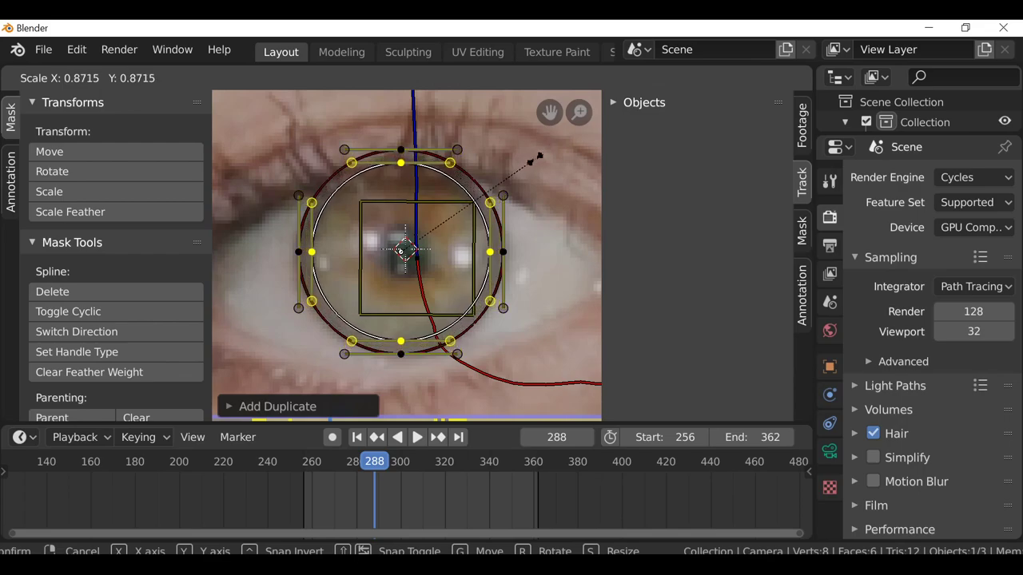
click(487, 154)
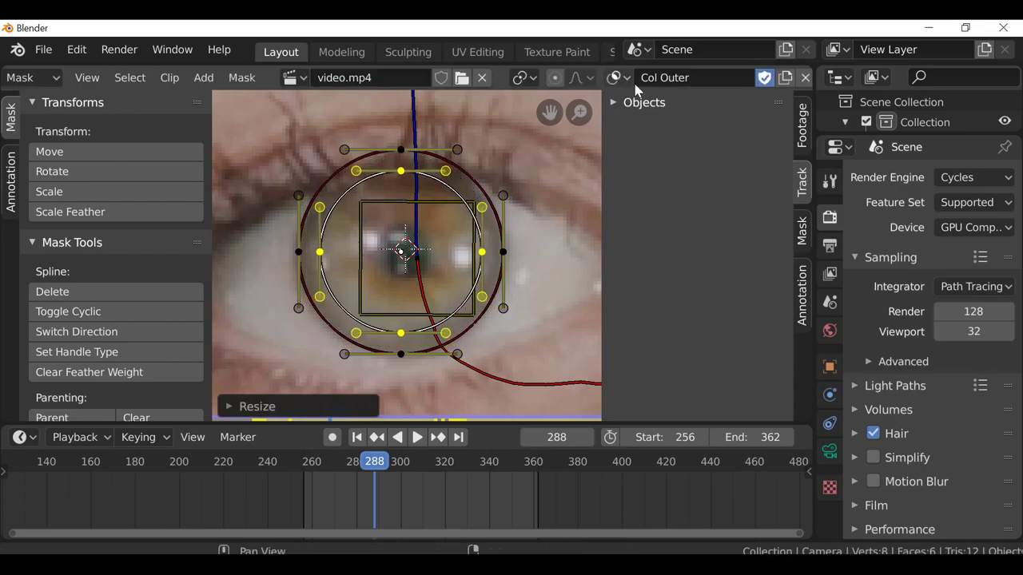
Turn on the mask overlay and enable Holes on the mask layer so the two circles form a ring
scroll(673, 80, up, 3)
scroll(674, 80, down, 6)
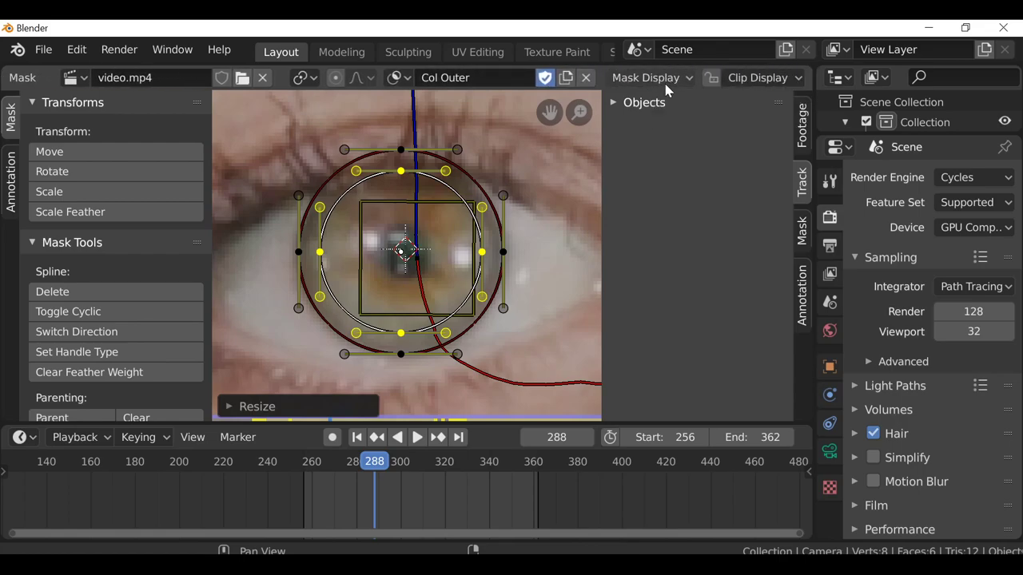
click(651, 83)
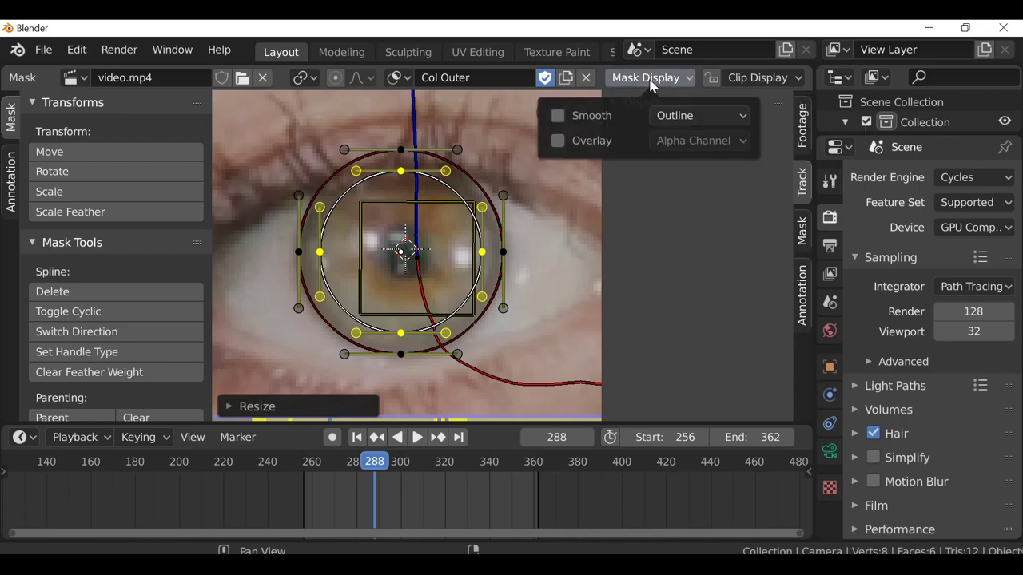
click(557, 141)
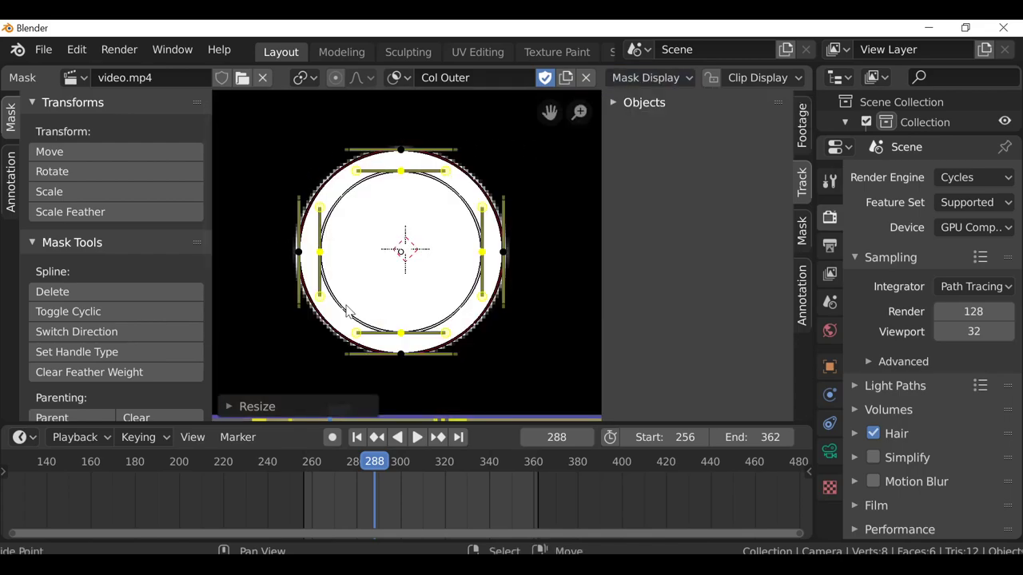
scroll(313, 276, down, 5)
scroll(420, 299, up, 6)
scroll(513, 246, down, 1)
click(802, 231)
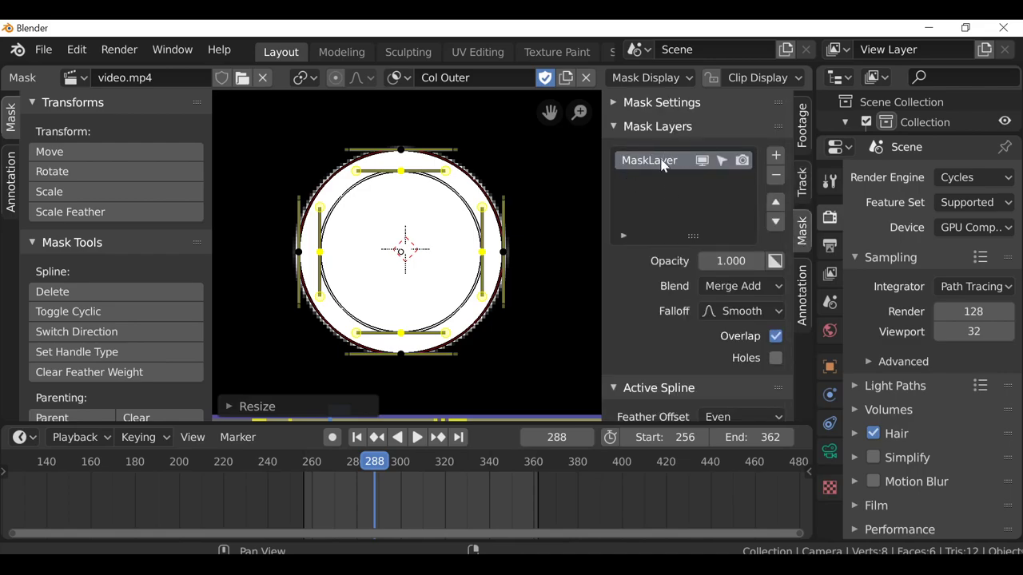
click(775, 359)
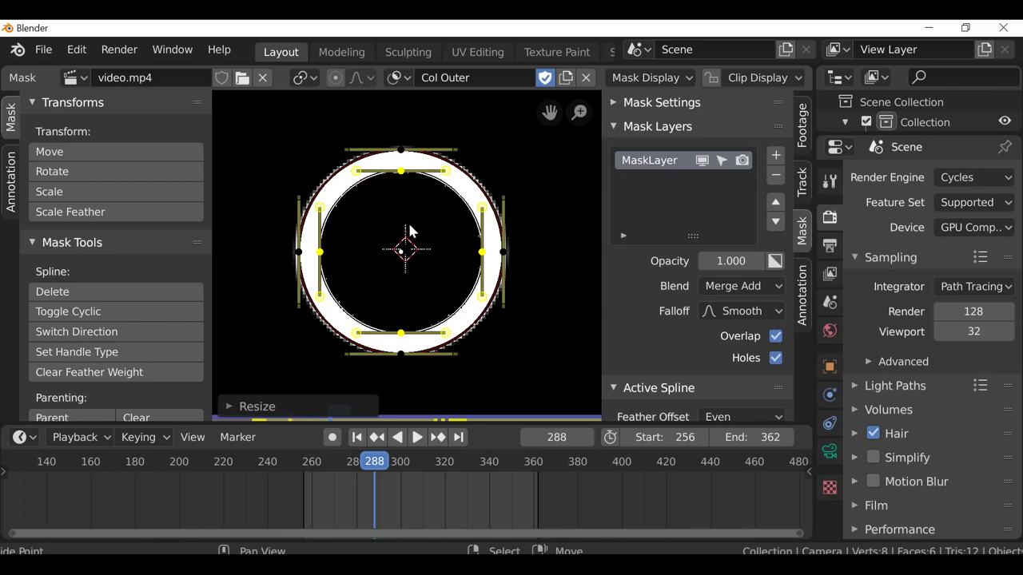
Try moving the inner circle to test the hole, cancel the move, and turn the mask overlay off
key(g)
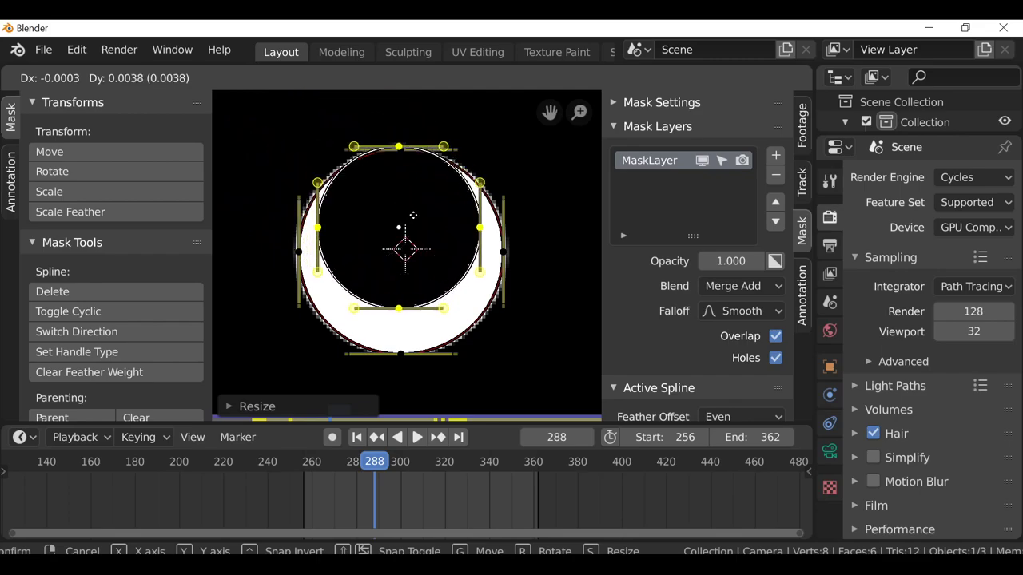
right_click(406, 226)
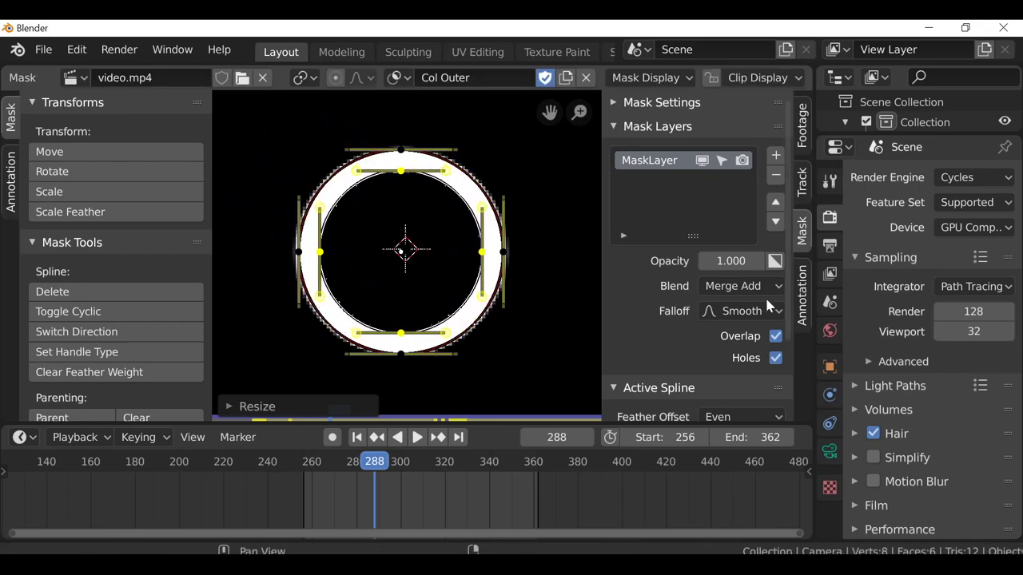
scroll(459, 236, down, 2)
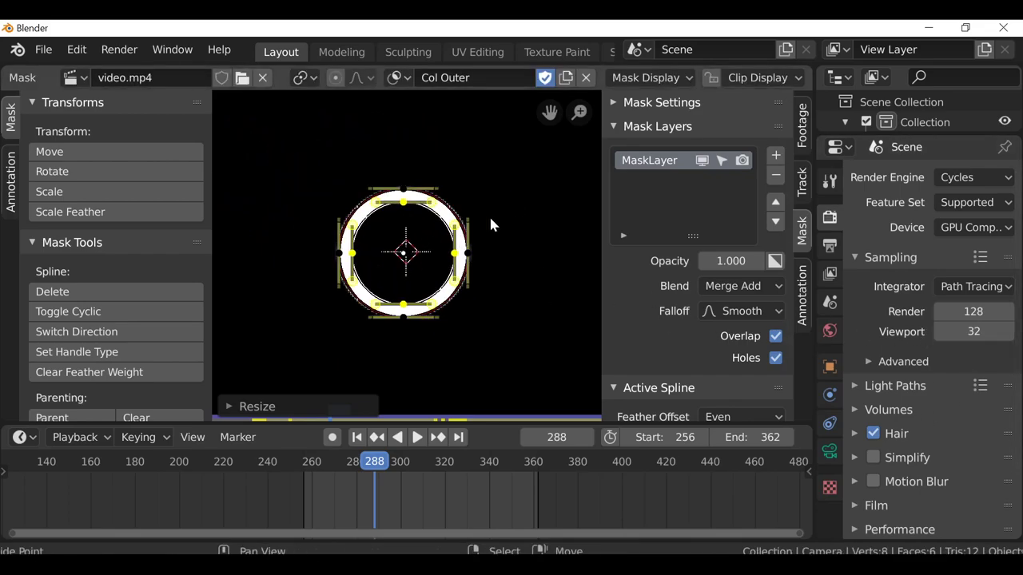
click(660, 78)
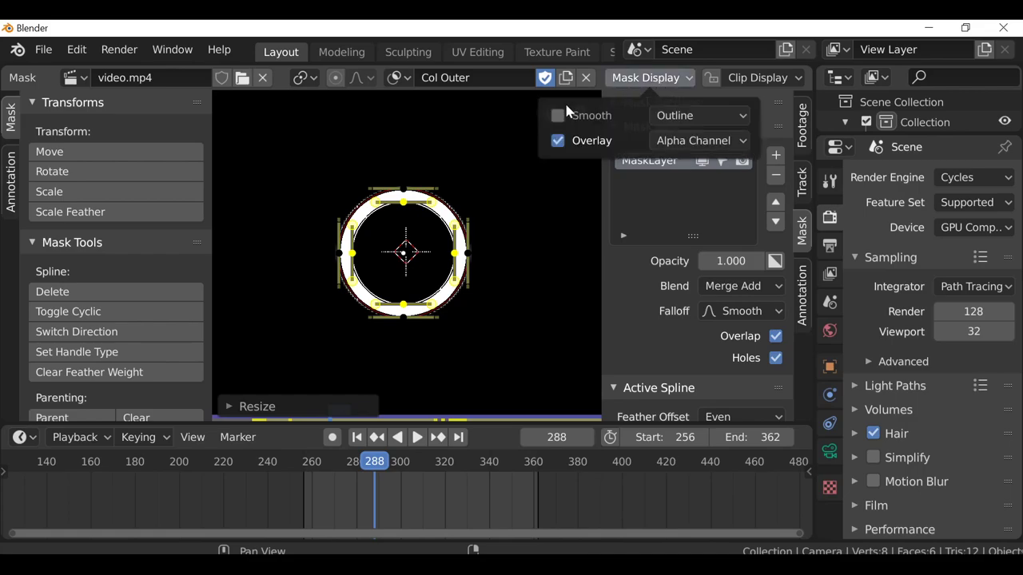
click(561, 144)
key(ctrl+shift+z)
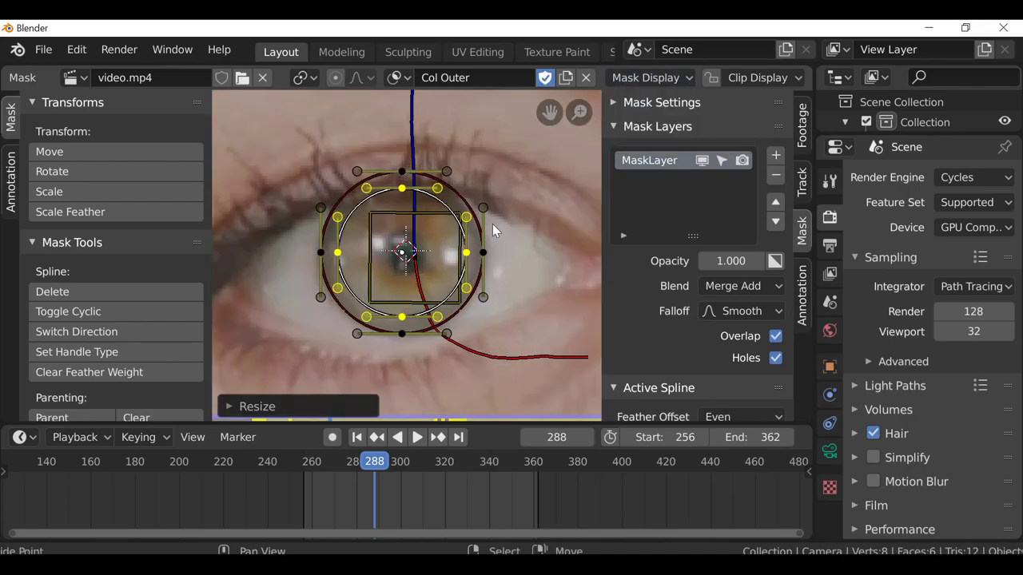
Copy both circles, make their mask layer unselectable, and rename the layer to Left
key(a)
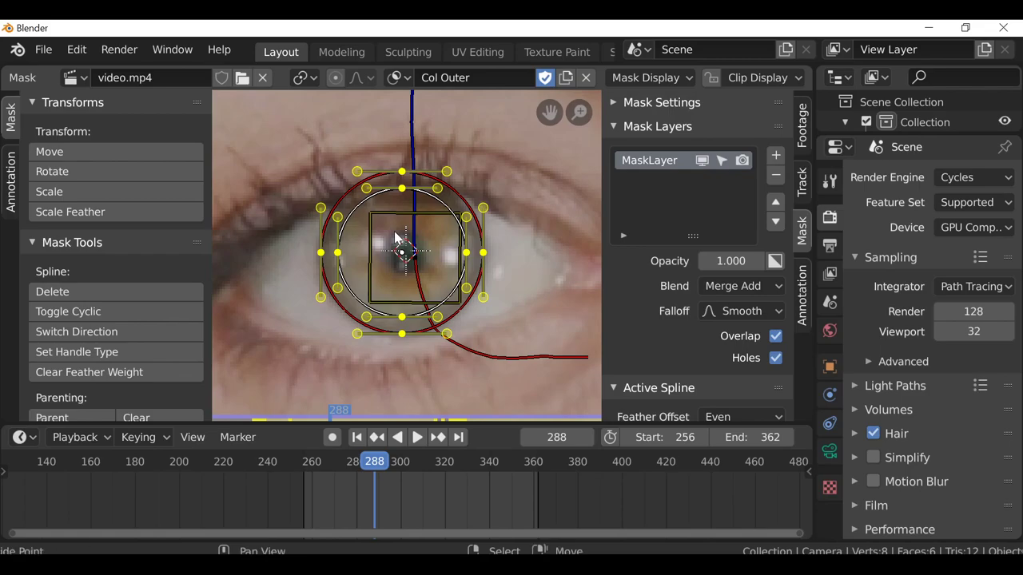
click(720, 161)
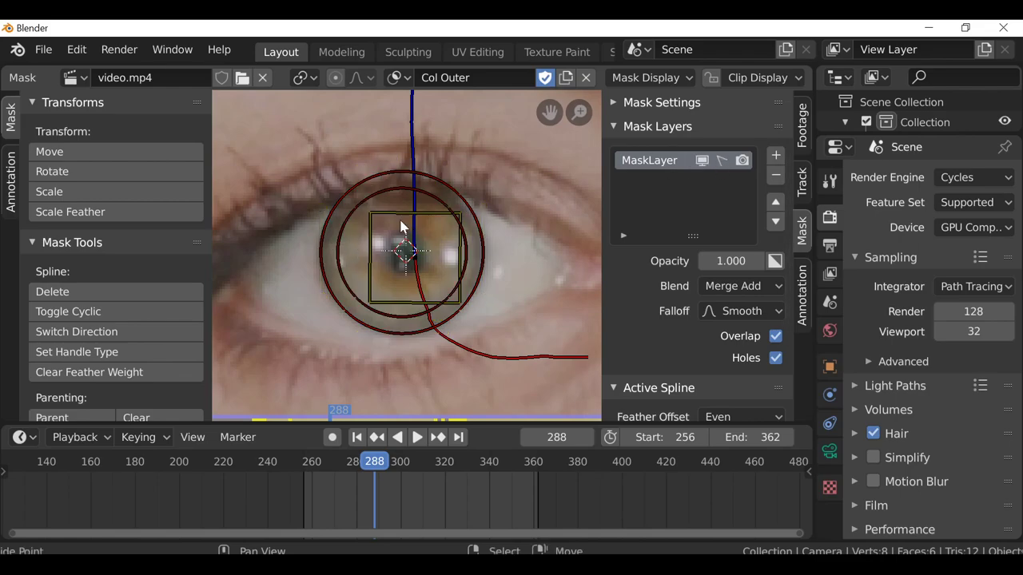
double_click(649, 161)
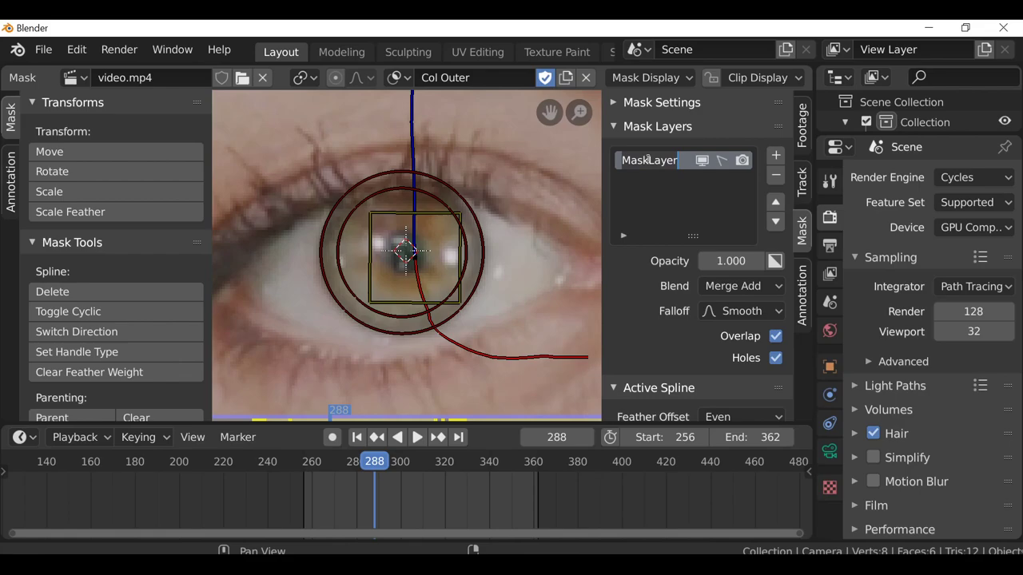
text(Left)
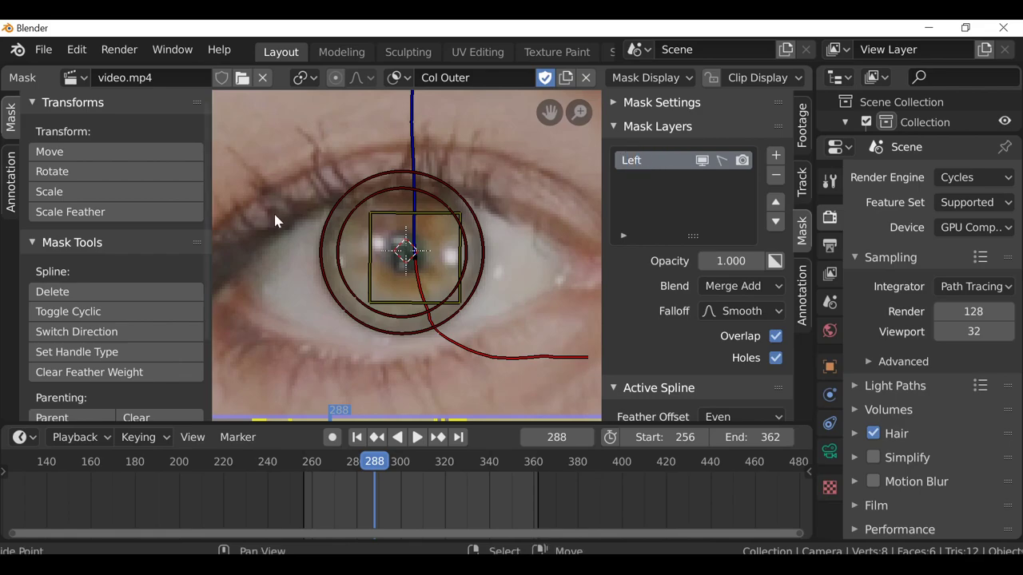
Add a second mask layer and name it Right
scroll(376, 268, down, 4)
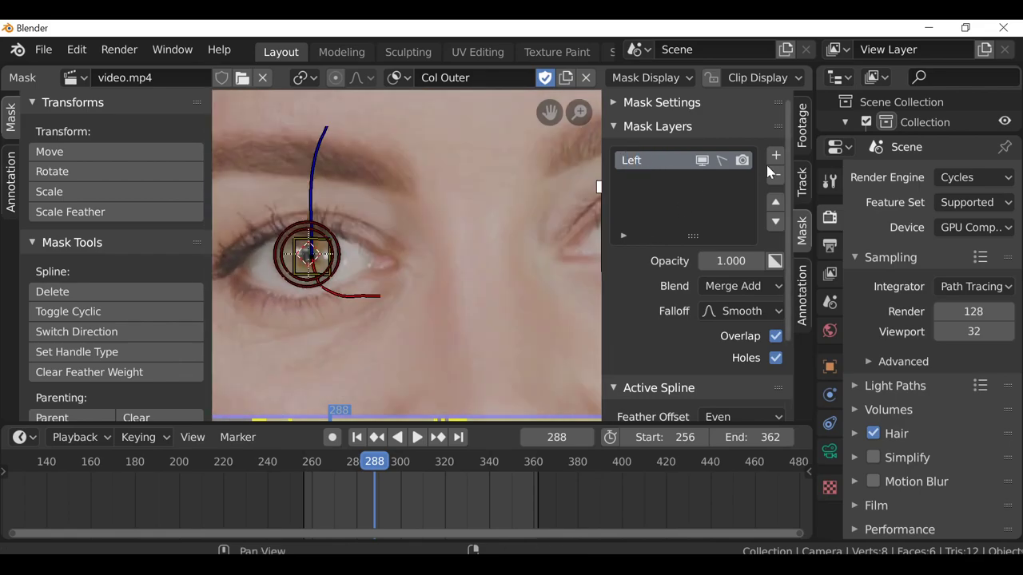
click(775, 156)
double_click(647, 180)
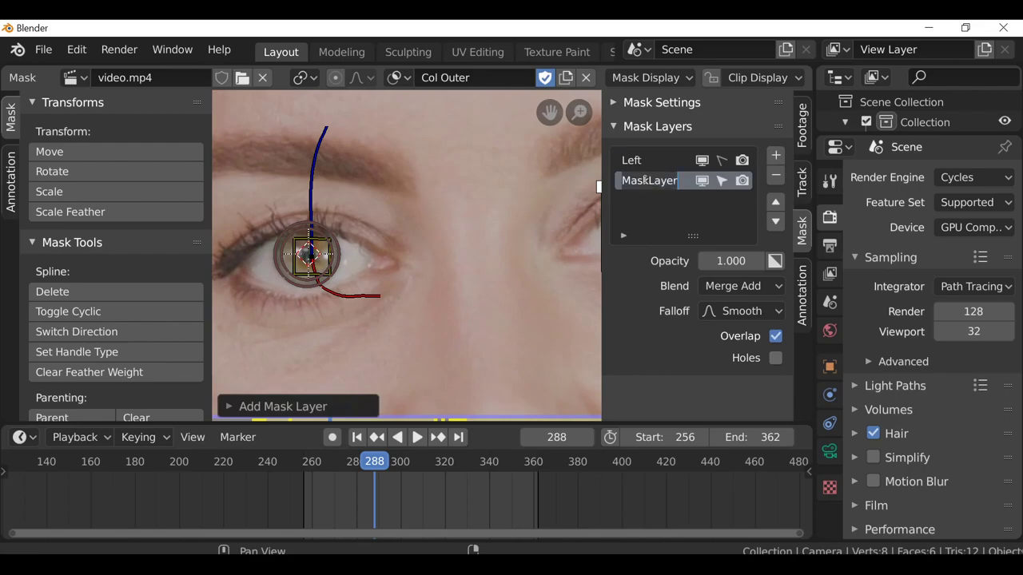
text(Right)
scroll(424, 258, down, 3)
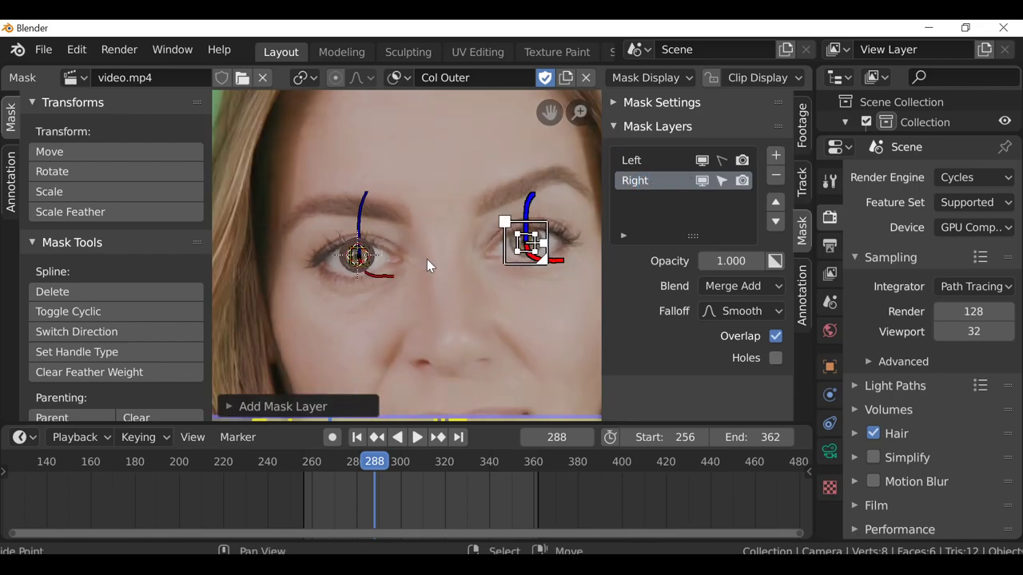
Paste the two circles into the Right layer and move them across to the eye at the image's right
key(ctrl+v)
scroll(421, 280, up, 3)
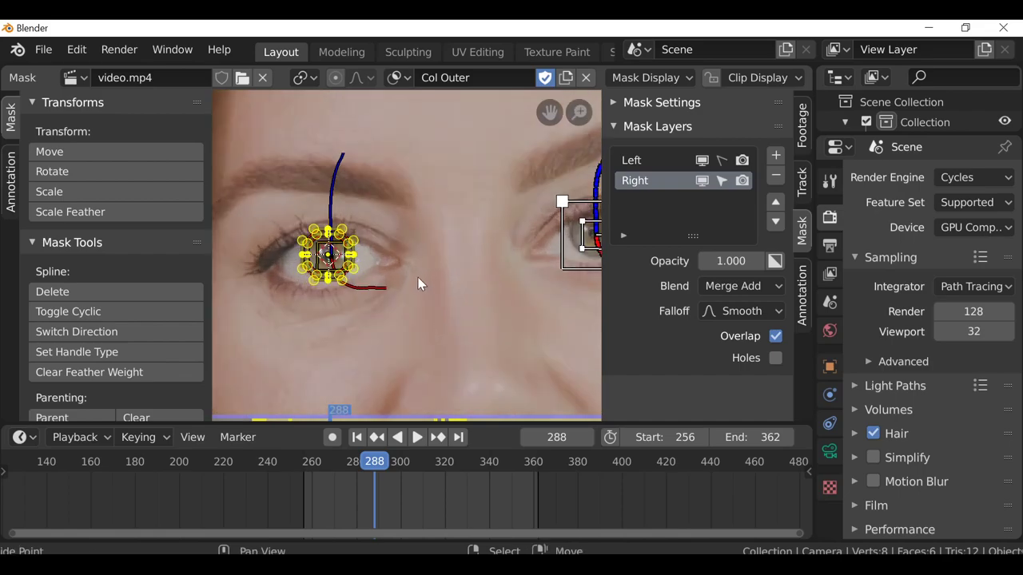
key(g)
click(596, 258)
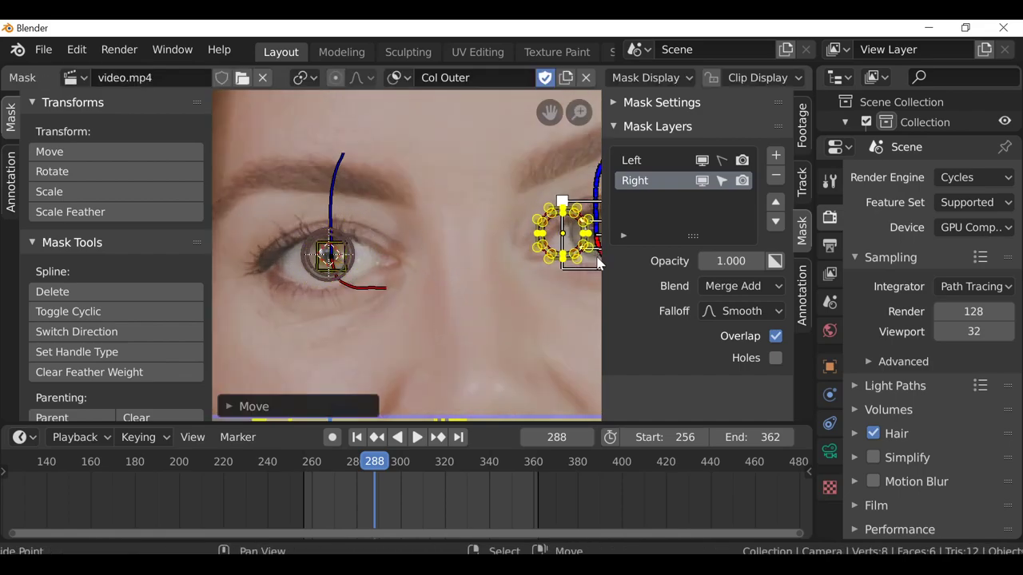
Move the Right layer's two circles onto the iris of the eye at the image's right, centring them on its tracker
middle_drag(519, 286, 374, 251)
scroll(467, 282, up, 4)
click(287, 238)
key(g)
click(454, 238)
scroll(457, 272, up, 4)
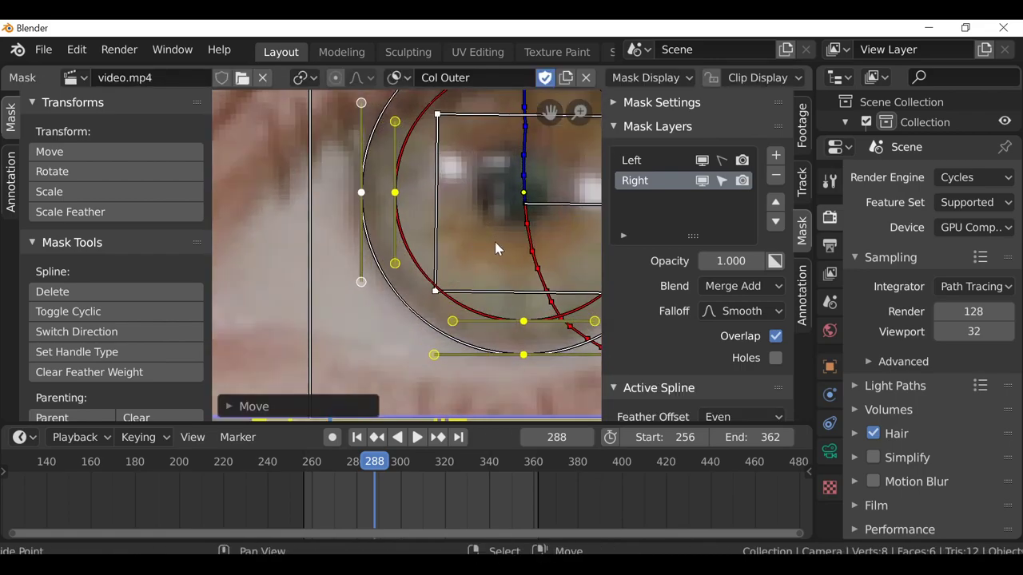
key(g)
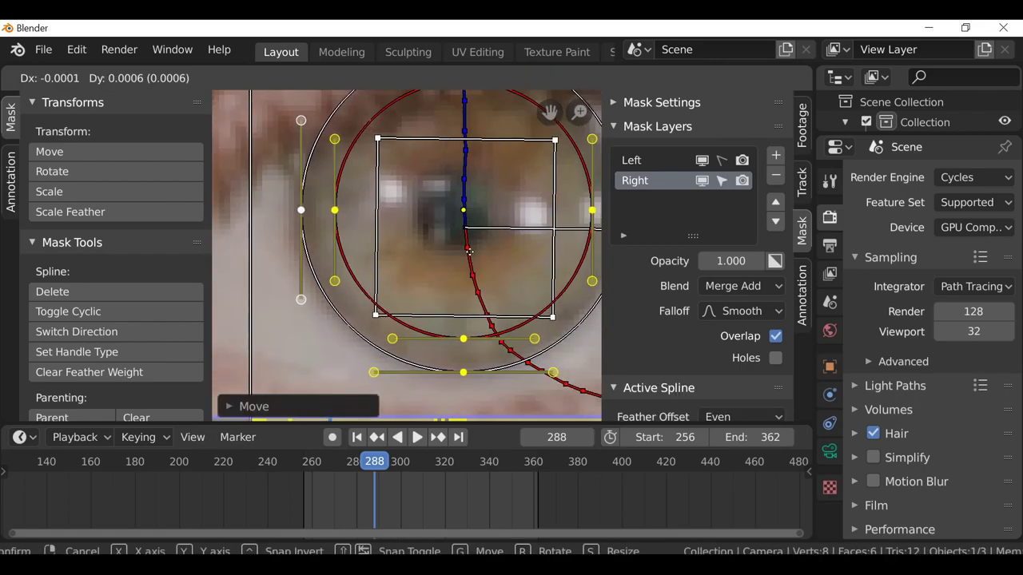
click(468, 254)
scroll(290, 240, down, 4)
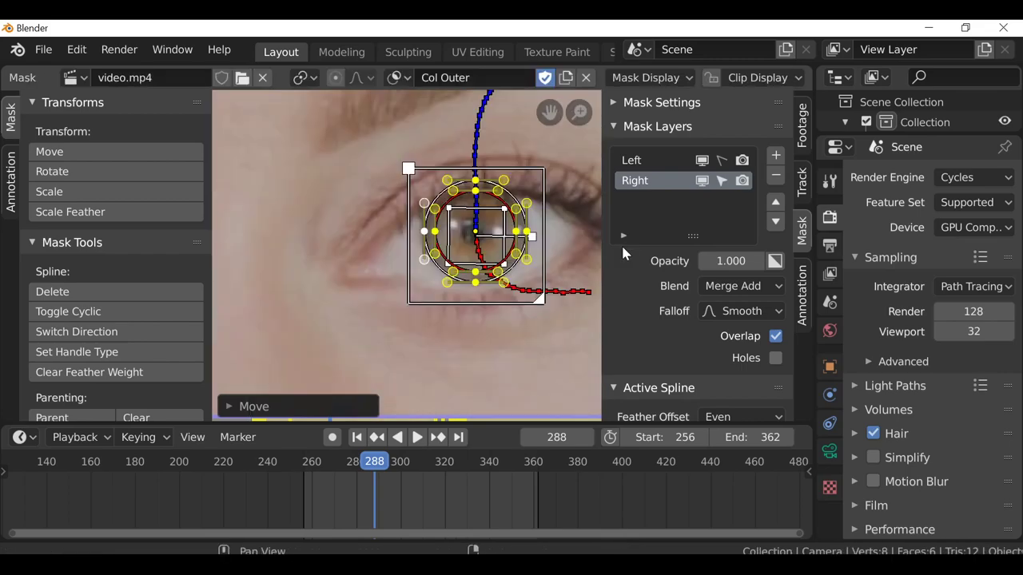
Check the Left mask layer's hole setting, enable Holes on the Right layer, and deselect all its points
middle_drag(290, 239, 379, 233)
scroll(318, 276, down, 1)
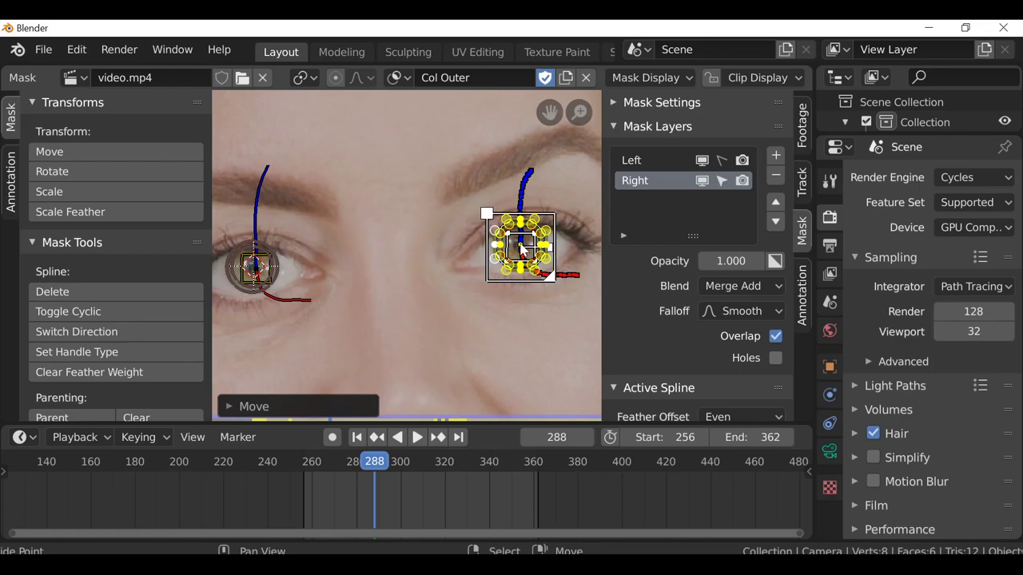
click(631, 166)
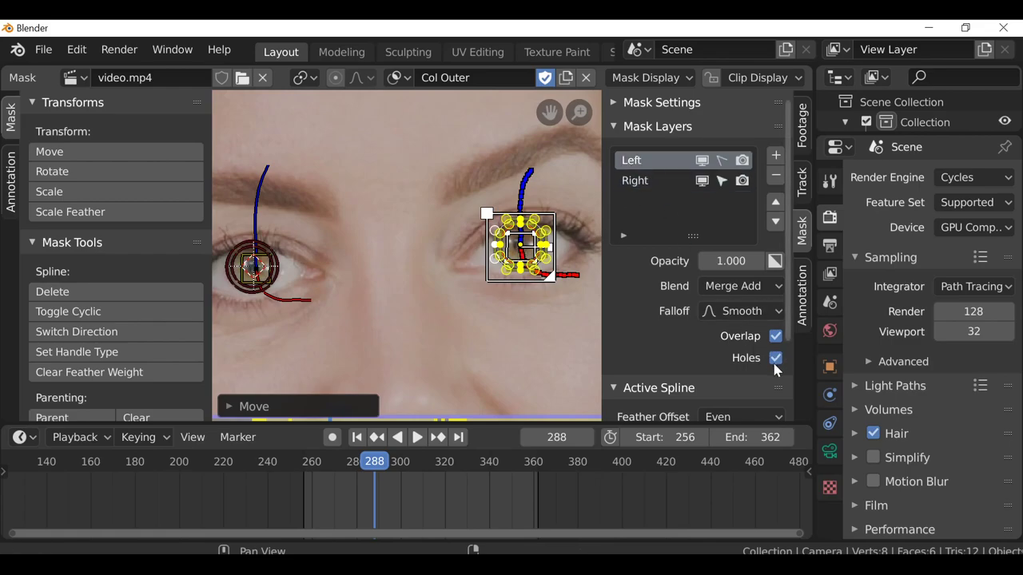
click(639, 181)
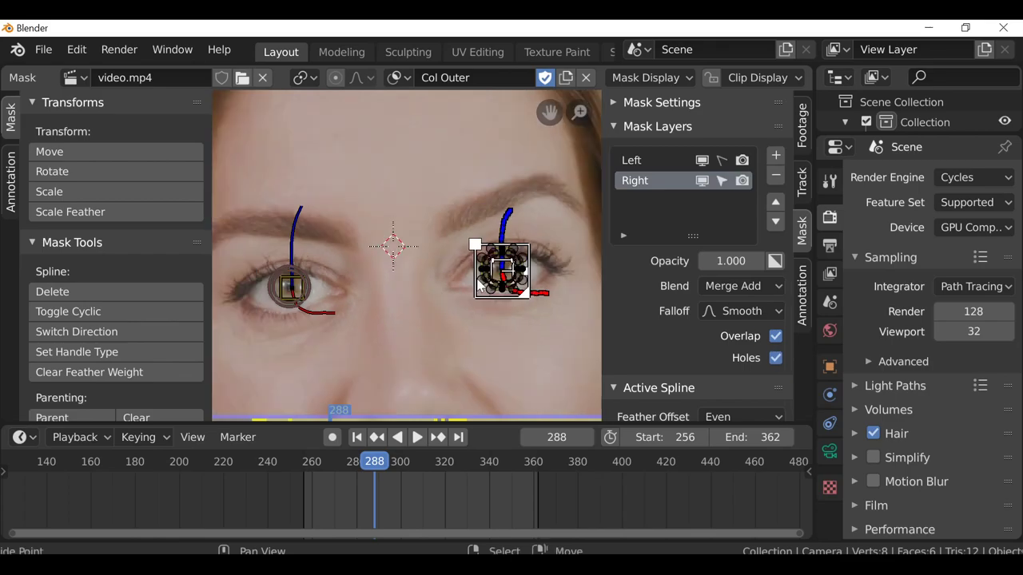
scroll(572, 202, up, 1)
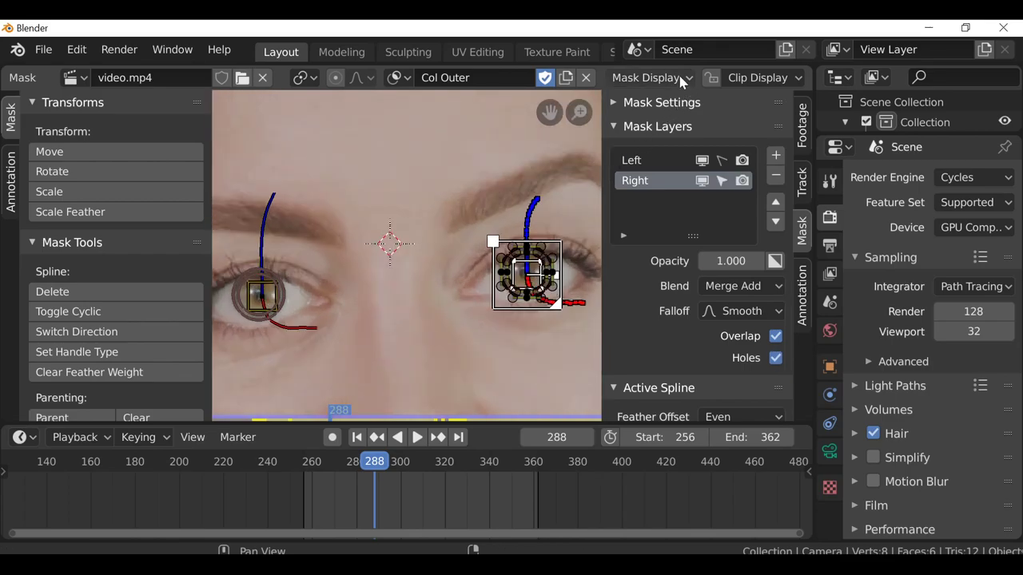
Preview both ring masks with the alpha overlay, make the Right layer unselectable, and turn the overlay off
click(655, 78)
click(559, 141)
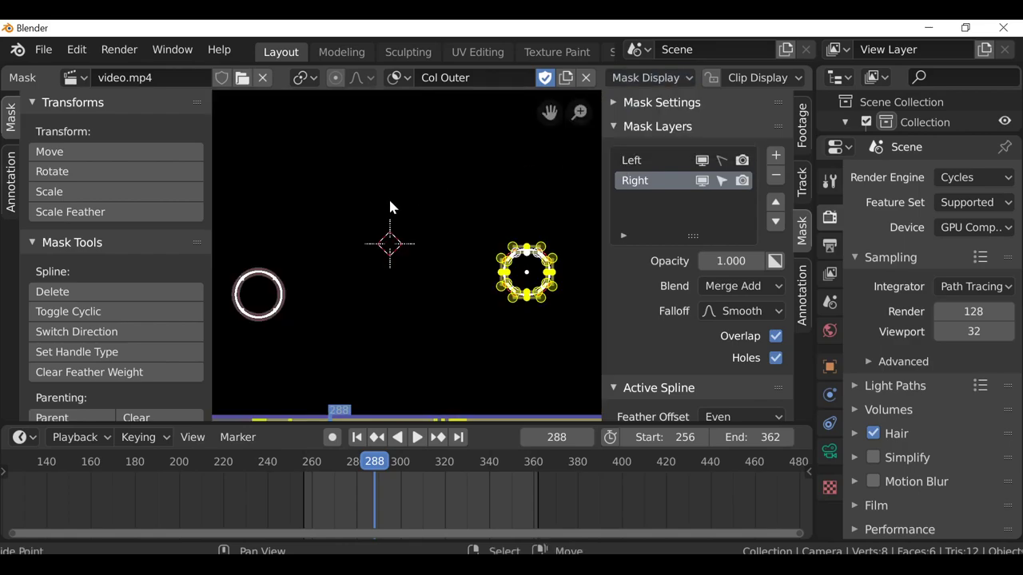
scroll(408, 214, down, 1)
scroll(425, 230, down, 1)
click(651, 78)
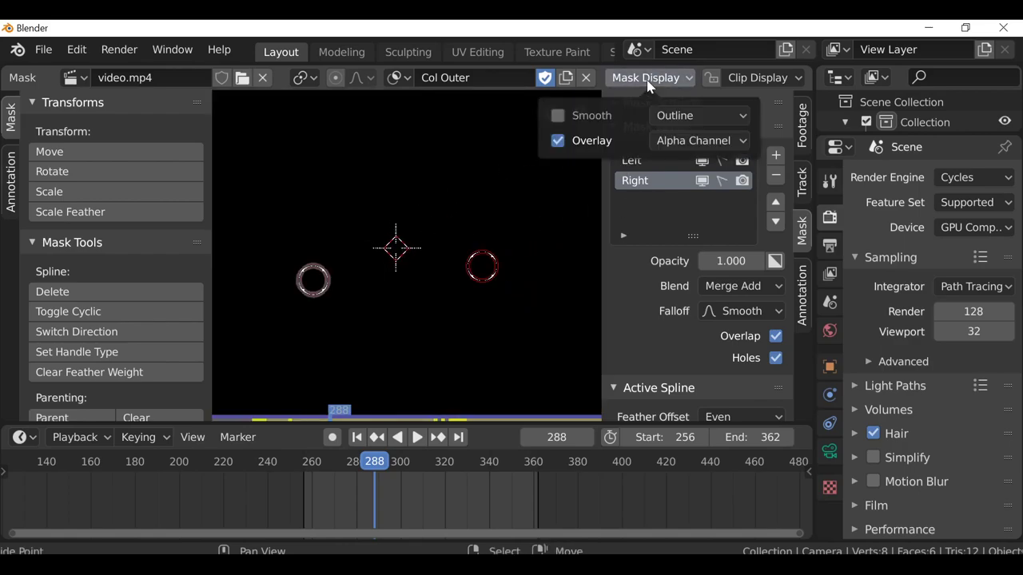
click(558, 141)
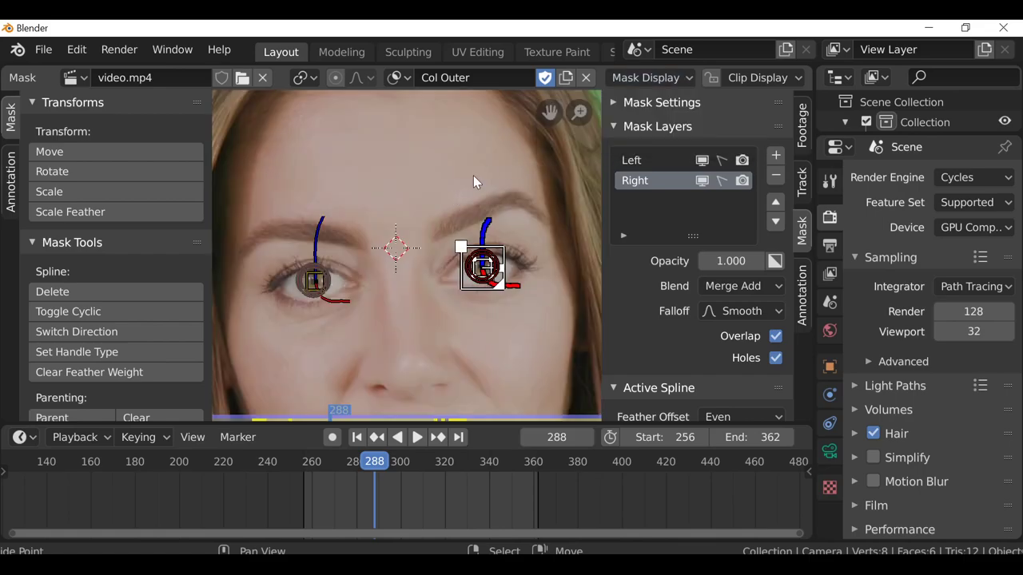
Parent both circles of the Left layer to the tracker on the image's left eye and make the layer unselectable again
scroll(344, 272, up, 1)
scroll(375, 267, up, 2)
middle_drag(375, 268, 482, 240)
scroll(505, 285, up, 2)
key(a)
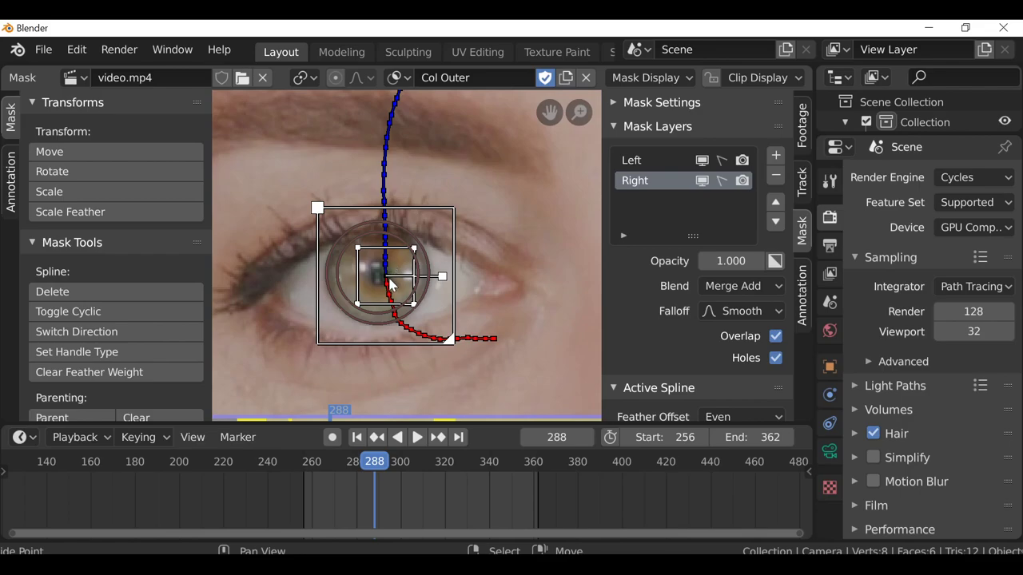
click(635, 160)
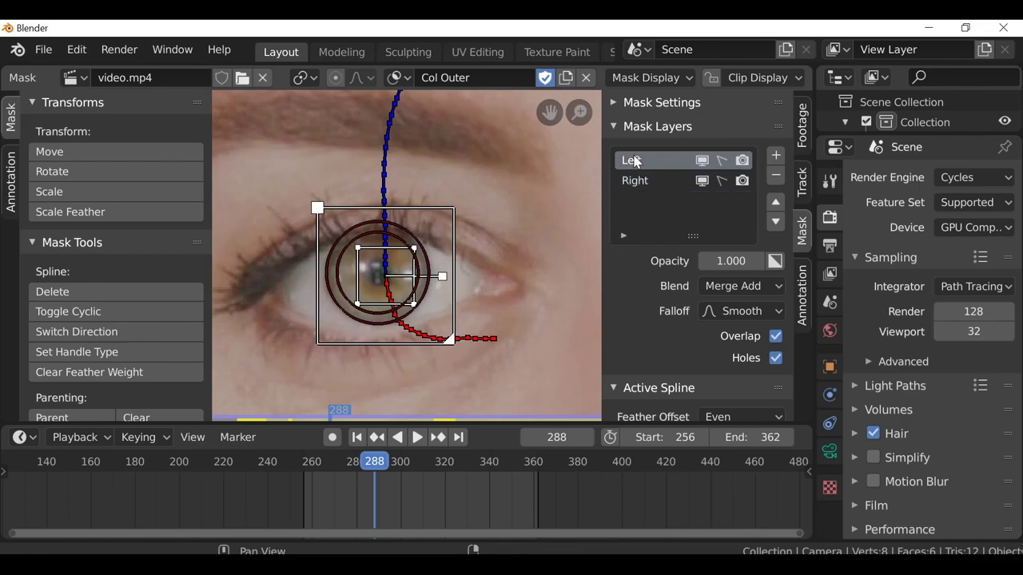
click(721, 161)
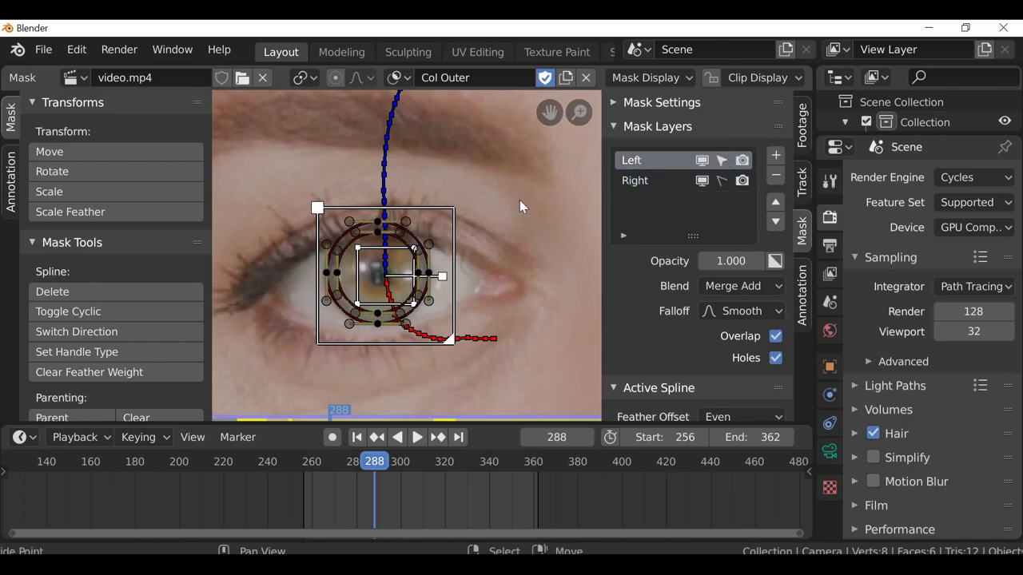
key(a)
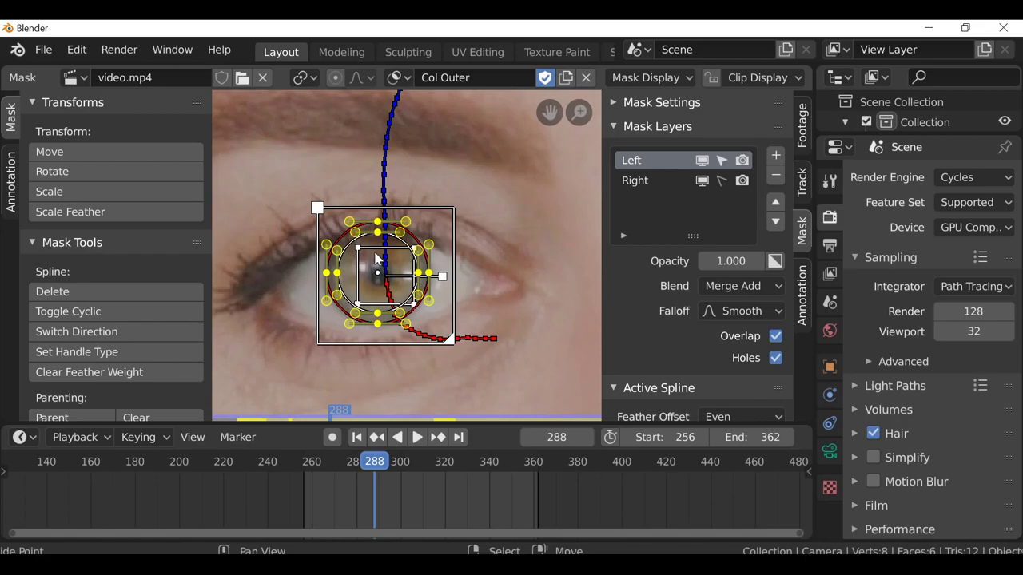
scroll(287, 225, down, 2)
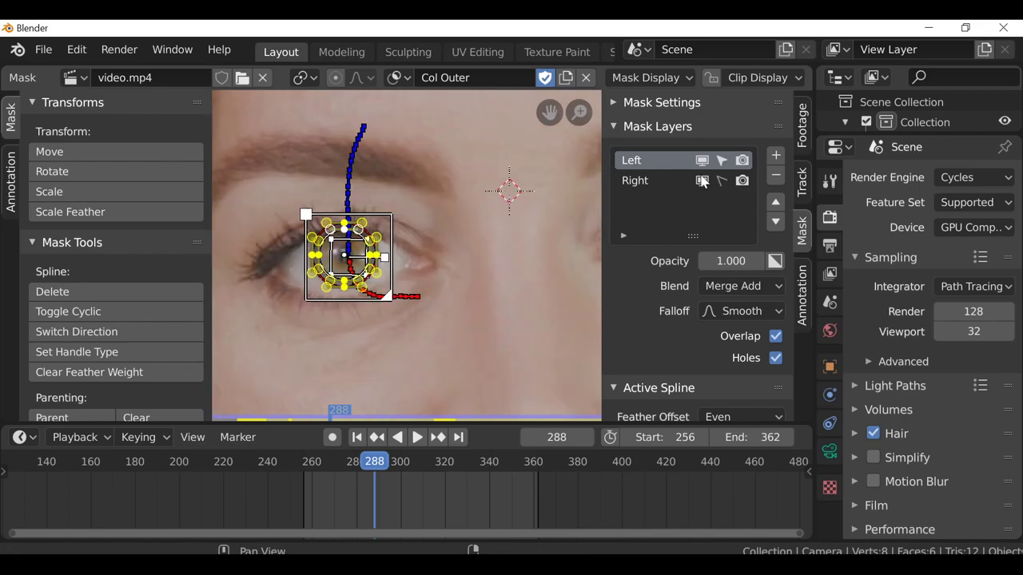
click(721, 161)
Parent both circles of the Right layer to the tracker on the image's right eye and make the layer unselectable again
scroll(482, 216, down, 2)
middle_drag(481, 217, 324, 224)
scroll(417, 252, up, 4)
scroll(419, 254, up, 2)
key(a)
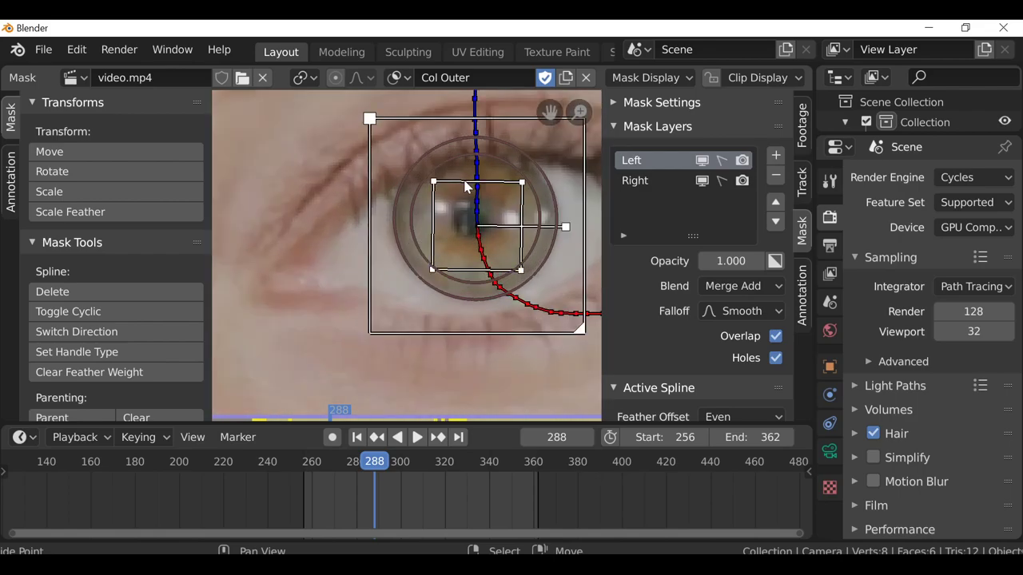
click(644, 185)
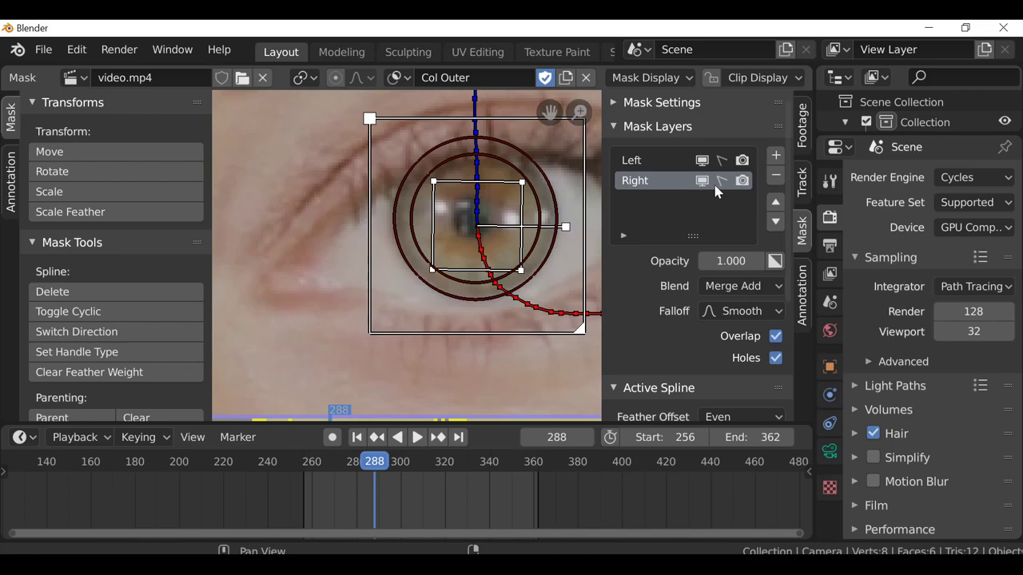
key(a)
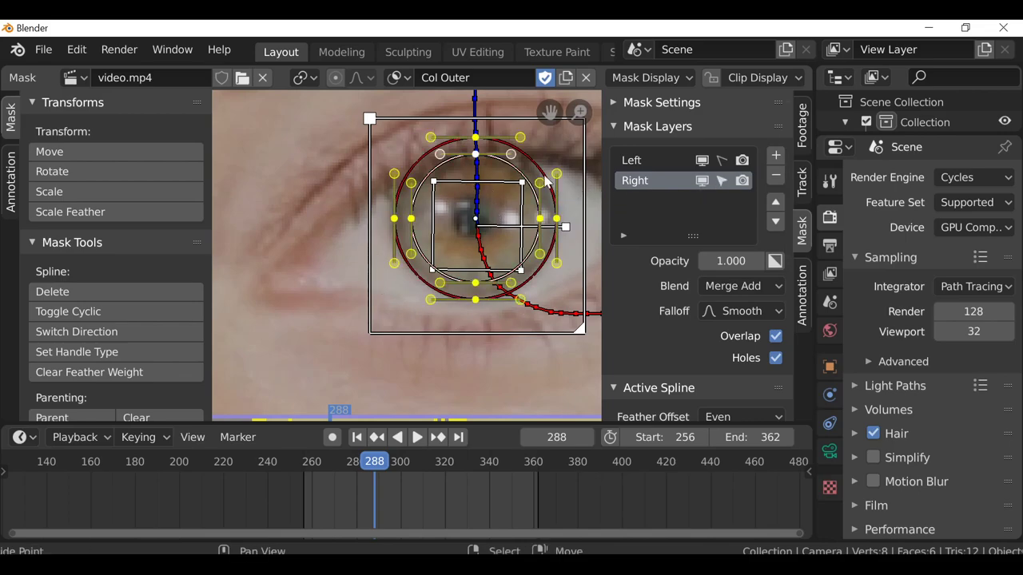
click(722, 179)
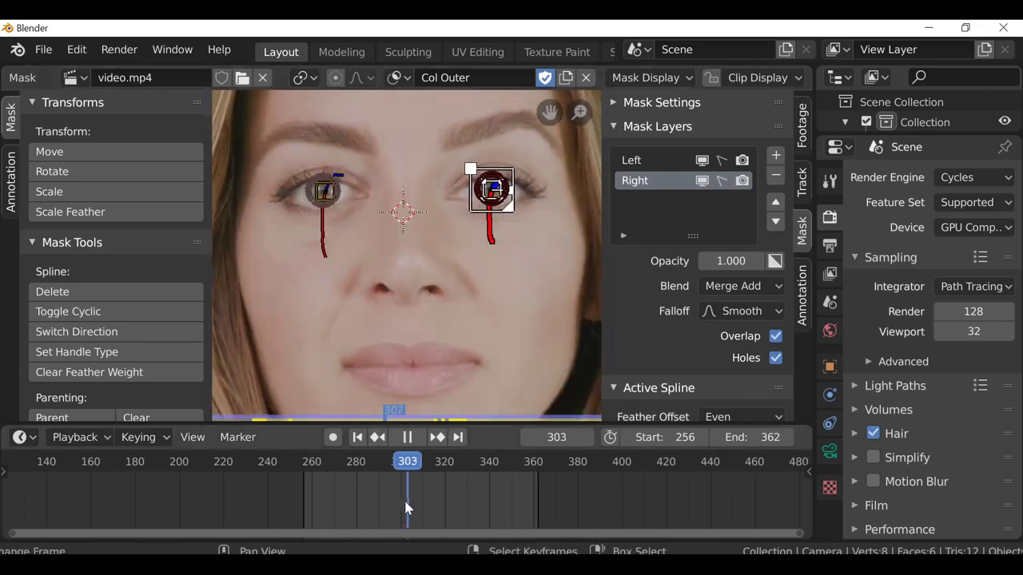
Scrub and step through the footage on the image's left eye to examine how its ring mask follows the iris
drag(403, 497, 330, 504)
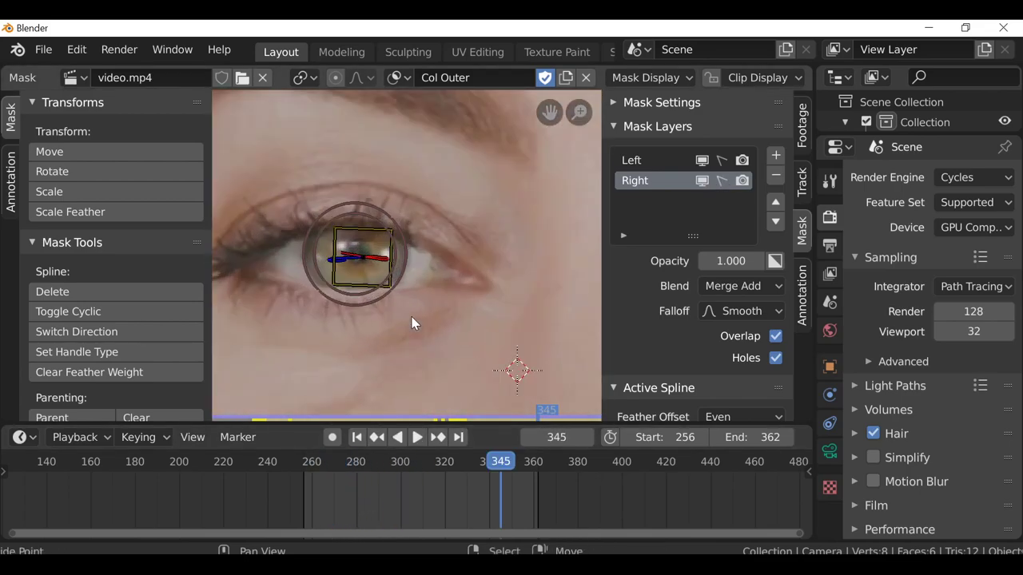
scroll(410, 299, up, 2)
key(Left)
key(Left)
key(Left)
key(Left)
key(Right)
key(Right)
key(Right)
key(Right)
key(Right)
key(Right)
key(Right)
key(Right)
key(Right)
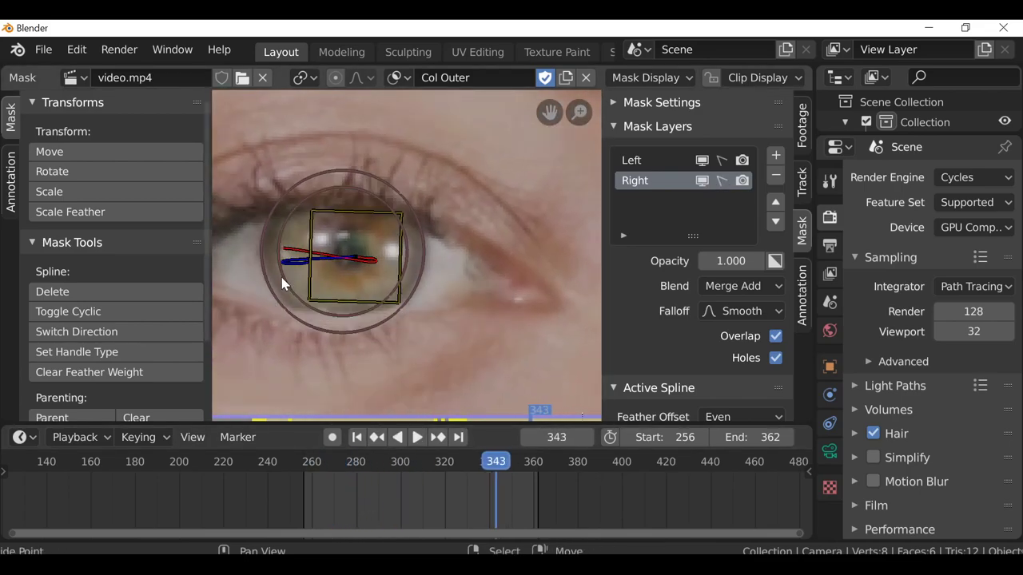
key(Right)
key(Right)
key(Right)
key(Right)
key(Right)
key(Right)
key(Right)
key(Right)
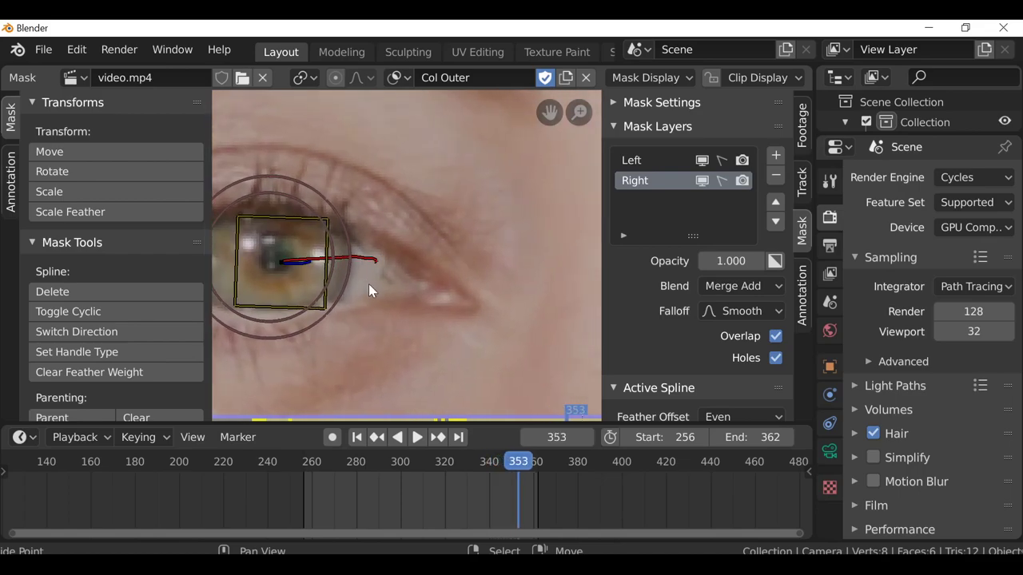
Step frame by frame on the image's right eye to examine its mask alignment through the blink, stopping at frame 321
middle_drag(273, 354, 599, 420)
scroll(489, 322, up, 3)
middle_drag(489, 321, 360, 205)
key(Left)
key(Left)
key(Left)
key(Left)
key(Left)
key(Left)
key(Left)
key(Left)
key(Left)
key(Left)
key(Left)
key(Left)
key(Left)
key(Left)
key(Left)
key(Left)
key(Left)
key(Left)
key(Left)
key(Left)
key(Left)
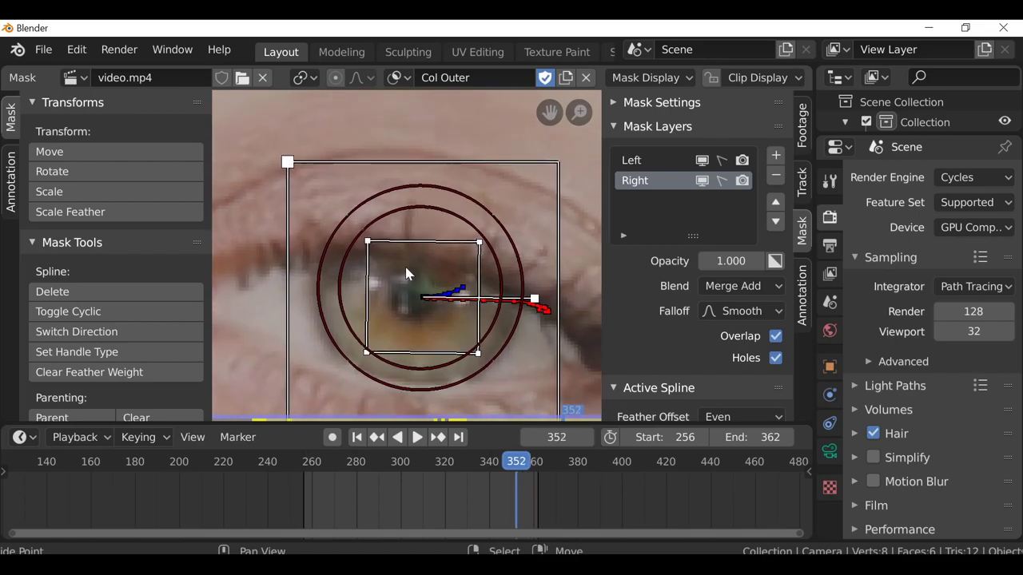
key(Left)
key(Left)
key(Left)
key(Left)
key(Left)
key(Left)
key(Left)
key(Left)
key(Left)
key(Left)
key(Left)
key(Left)
key(Left)
key(Left)
key(Left)
key(Left)
key(Left)
key(Left)
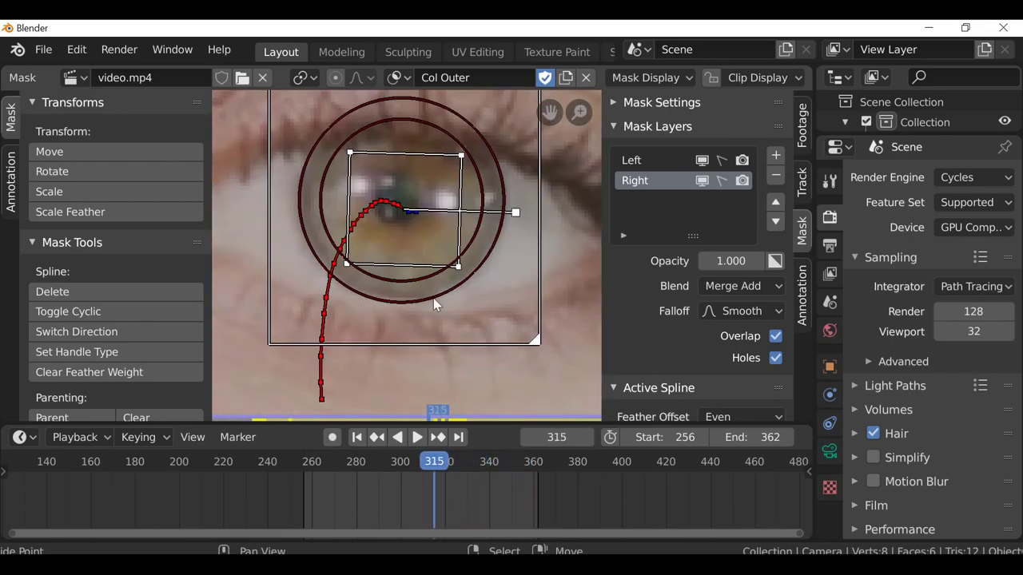
key(Right)
key(Right)
key(Right)
key(Right)
key(Right)
key(Right)
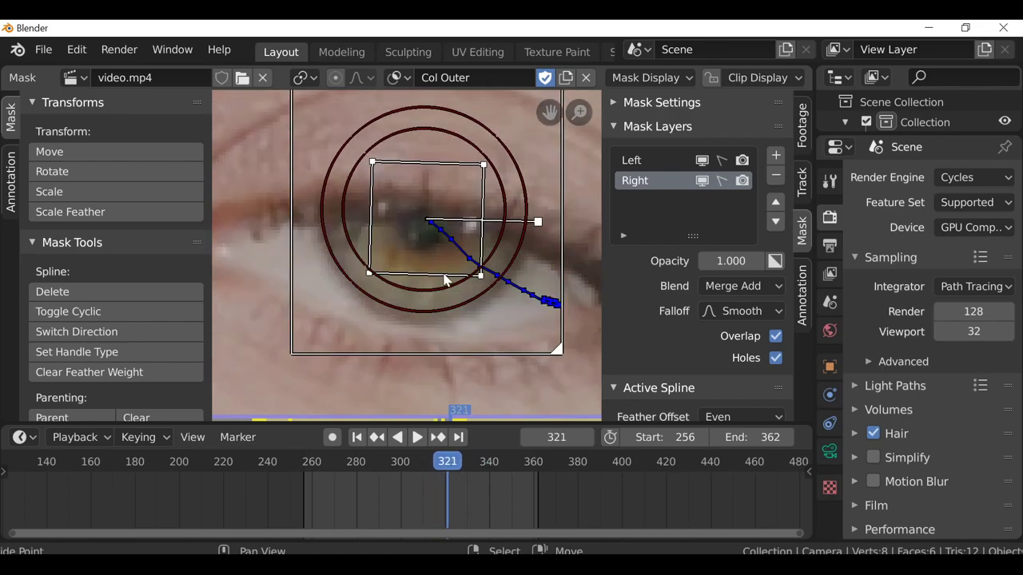
Make the Right layer selectable, enable auto keying, and key its circles in their current position at frame 319
click(722, 181)
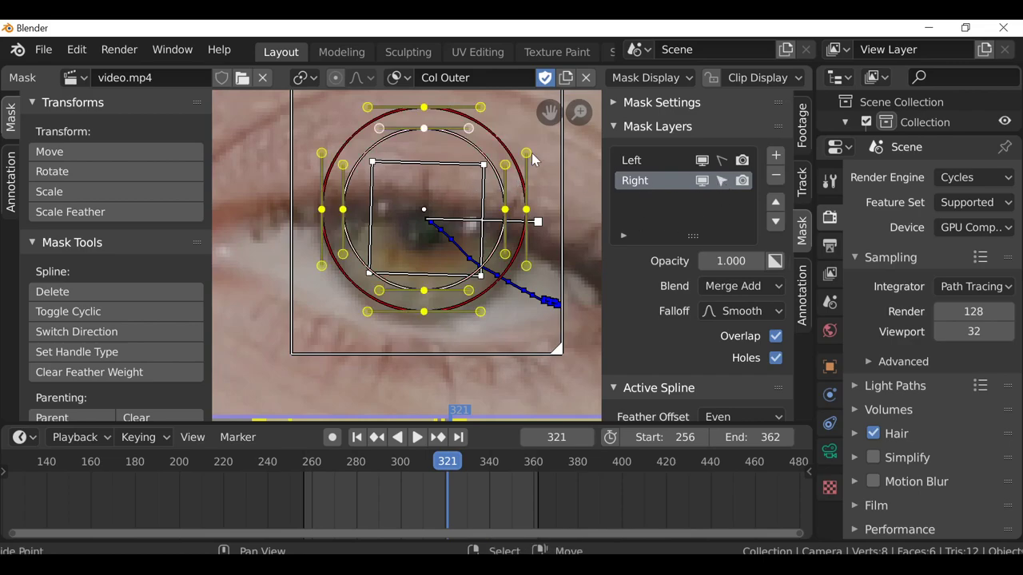
key(Left)
key(Left)
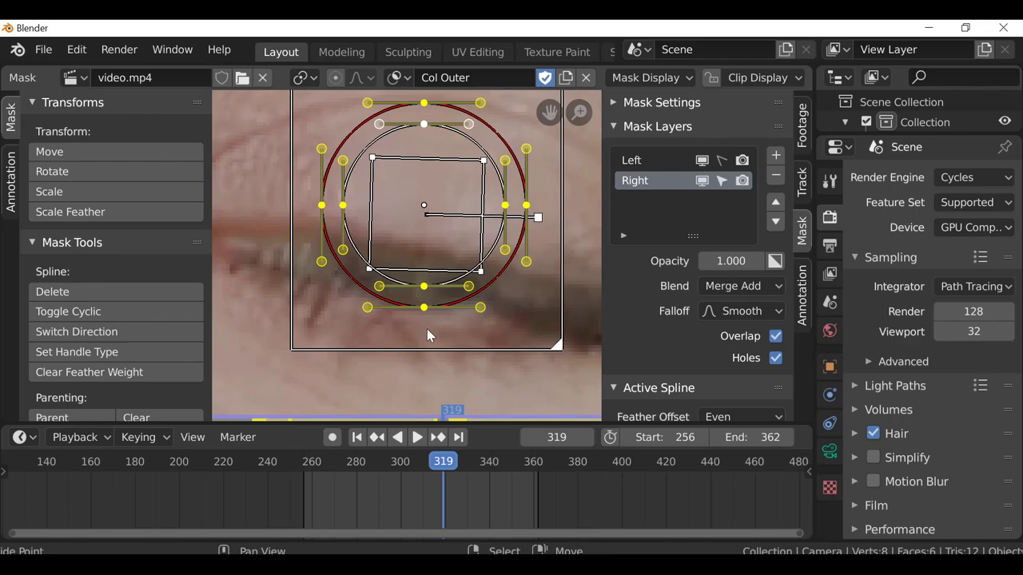
click(333, 438)
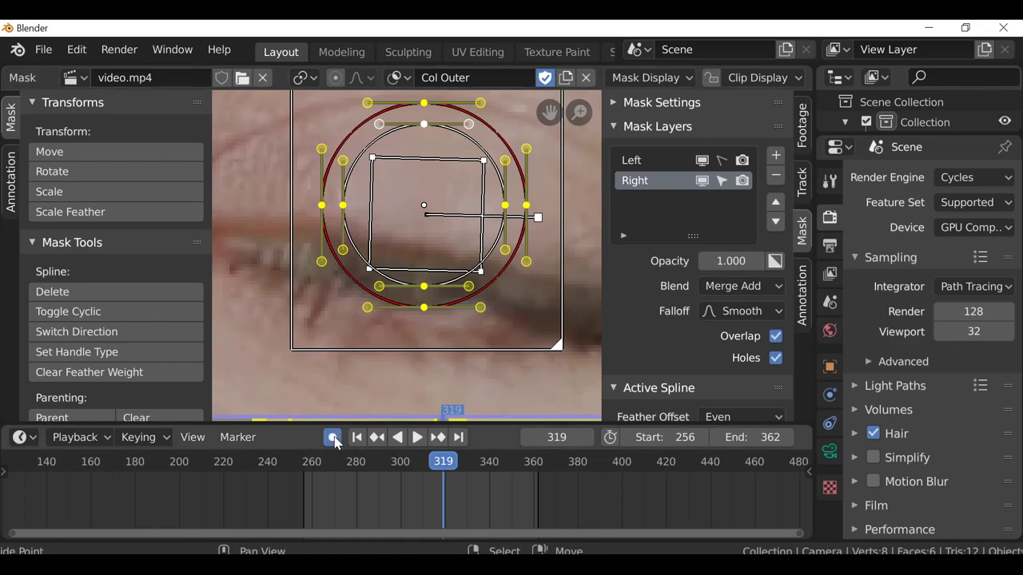
key(g)
click(465, 274)
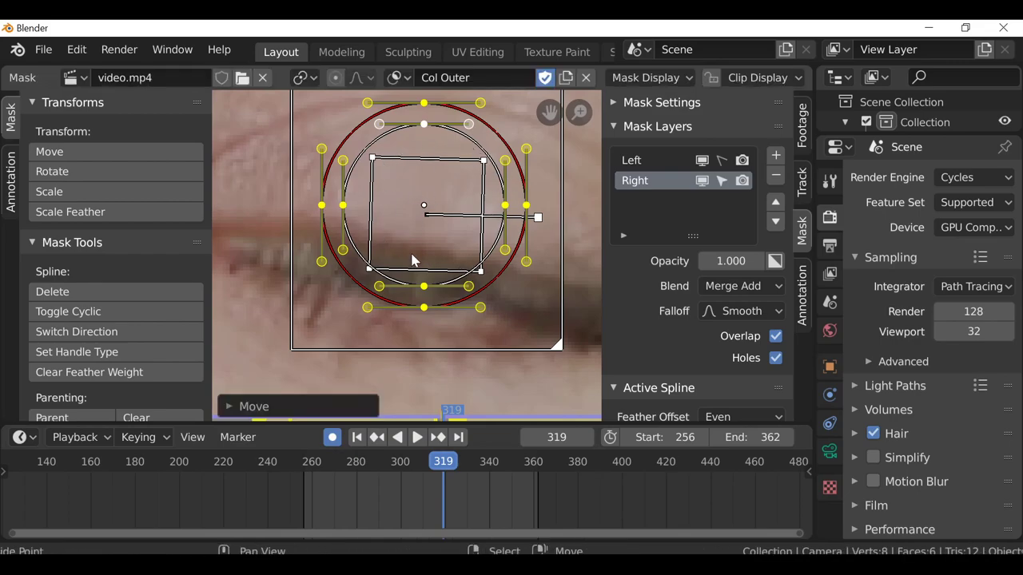
Move the Right layer's circles slightly down onto the iris at frames 320 and 321, then advance to frame 322
key(Right)
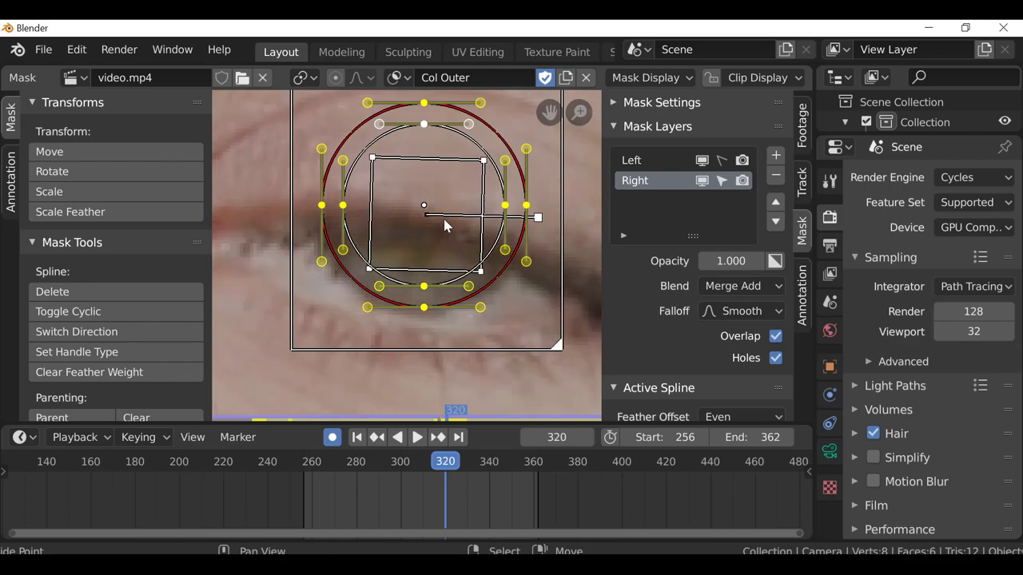
key(g)
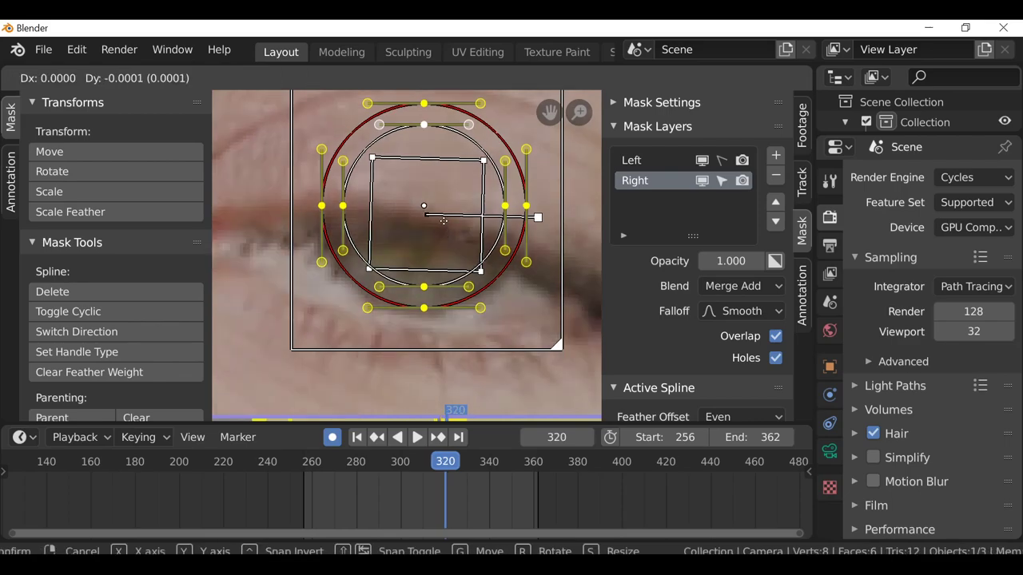
click(424, 273)
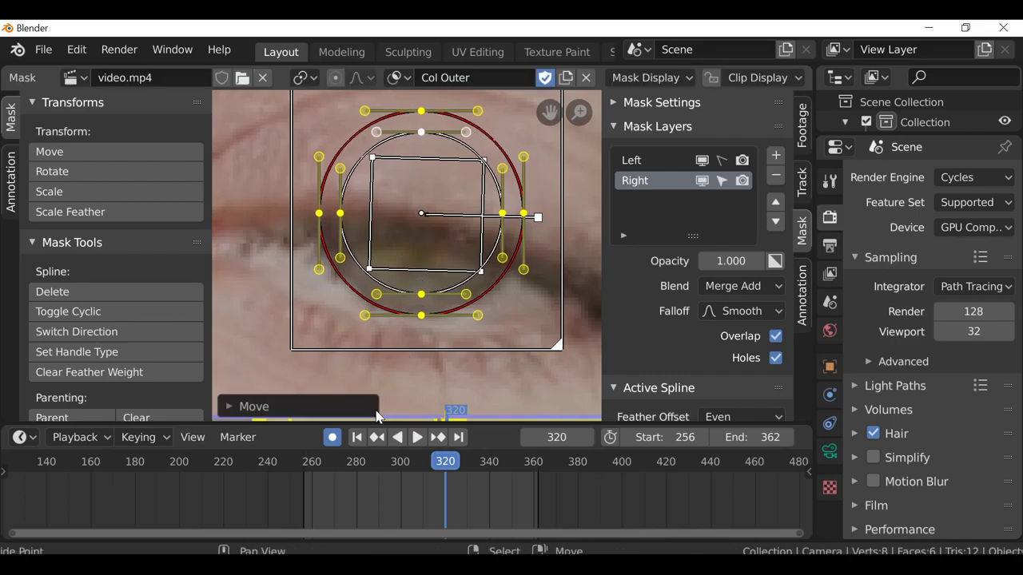
key(Right)
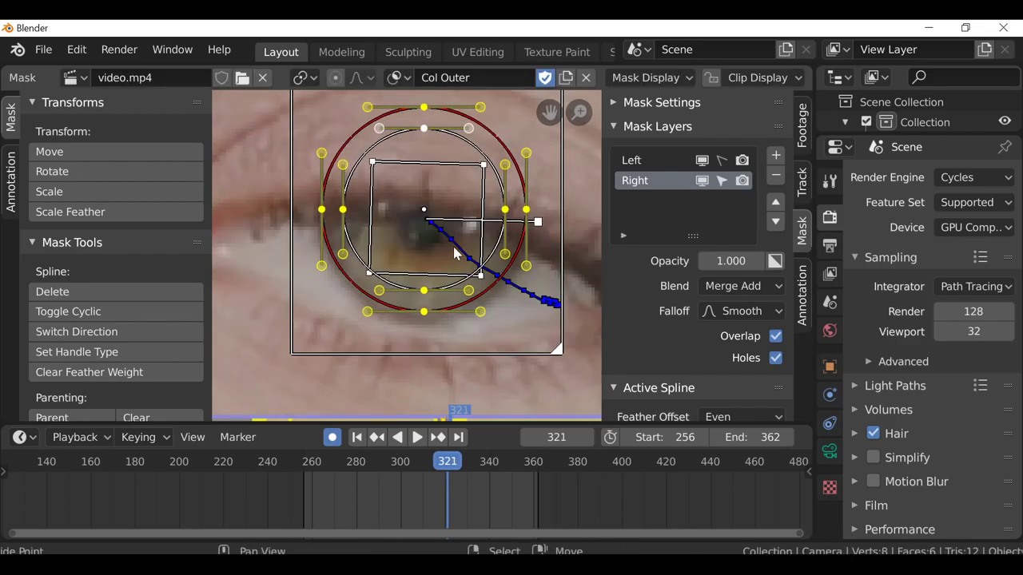
key(g)
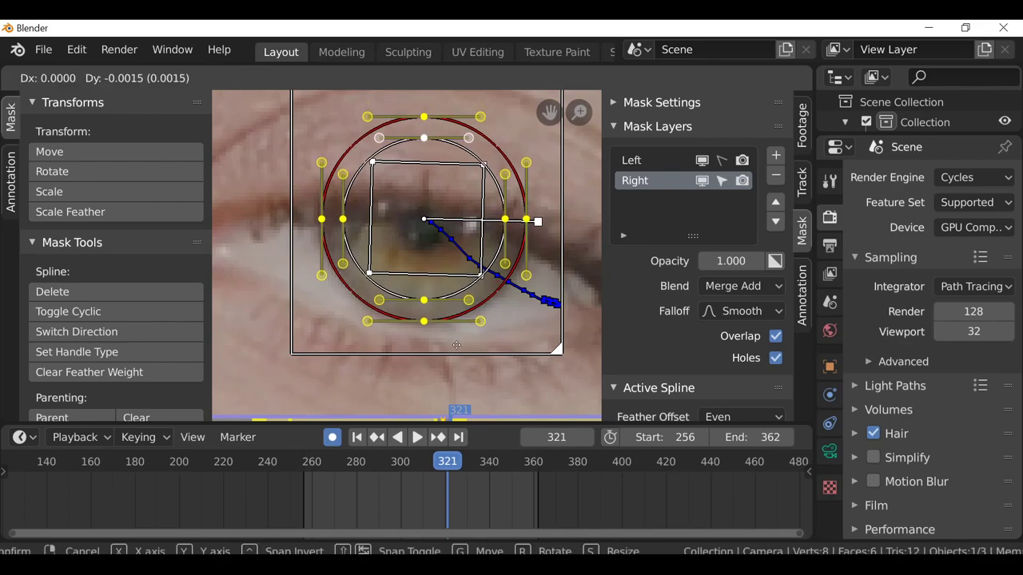
click(462, 362)
key(Right)
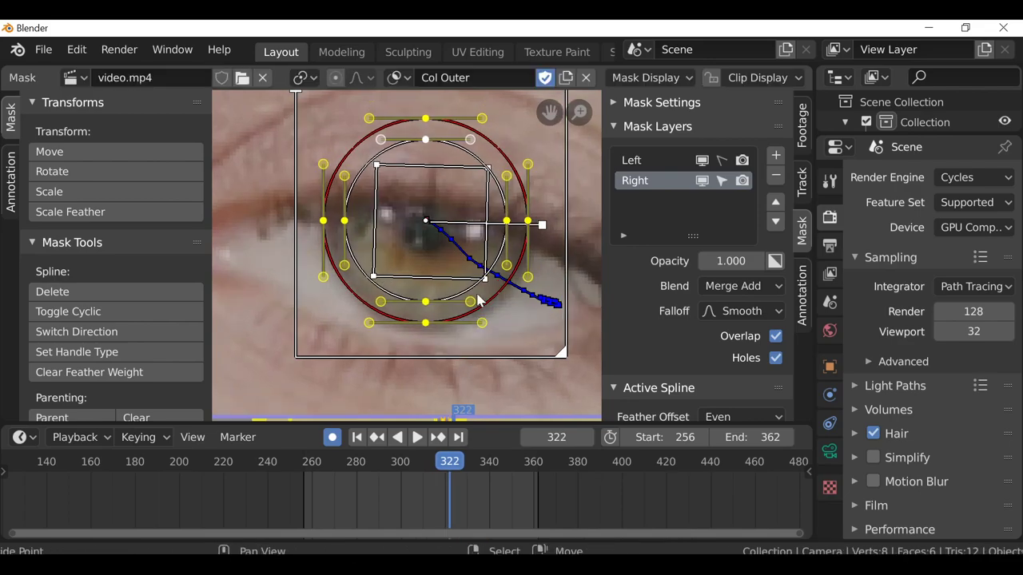
Move the Right layer's circles slightly down and sideways to centre them on the iris at frame 322
key(g)
click(487, 334)
key(g)
click(488, 313)
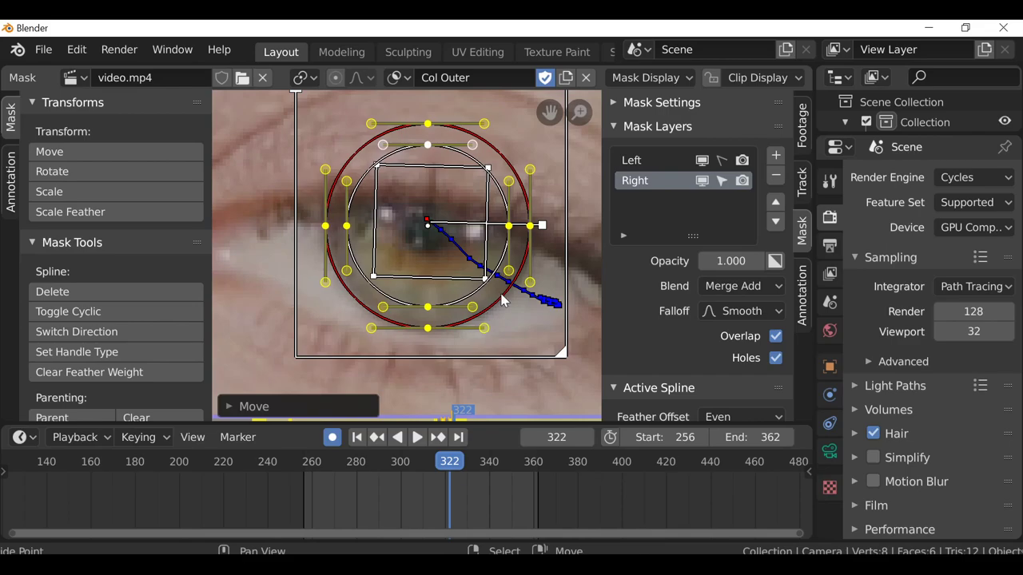
Step through the frames after 322 and back to examine how the Right layer's circles follow the iris
key(Right)
key(Right)
key(Right)
key(Right)
key(Right)
key(Left)
key(Left)
key(Left)
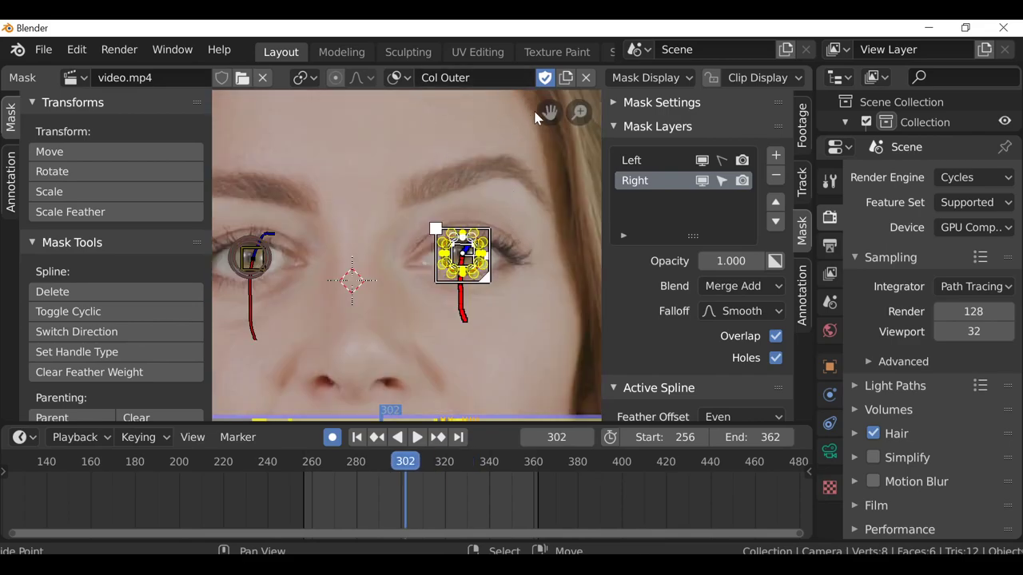
Create a new mask and name it Col Inner
click(565, 77)
text(C)
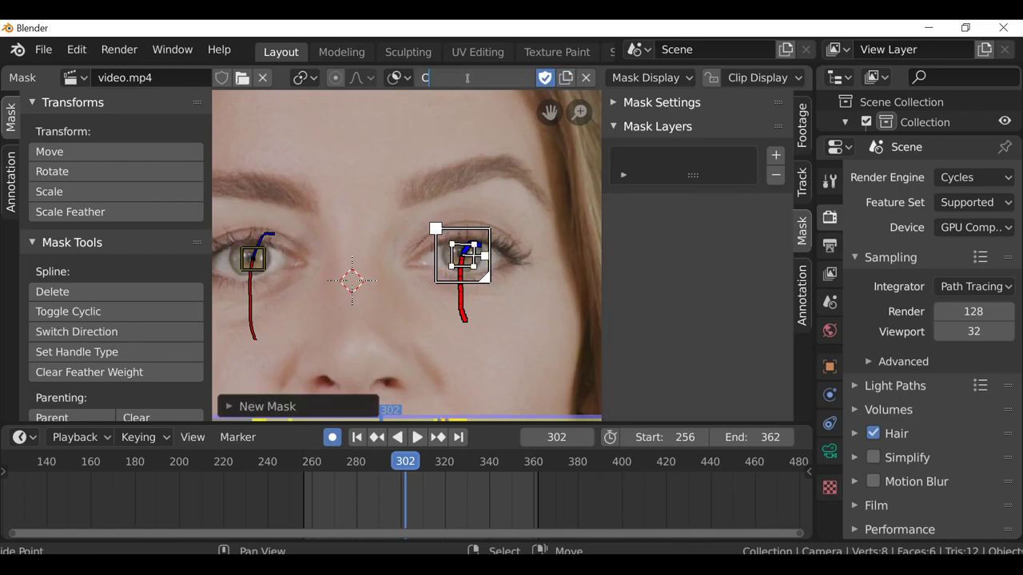
text(ol Inner)
key(Return)
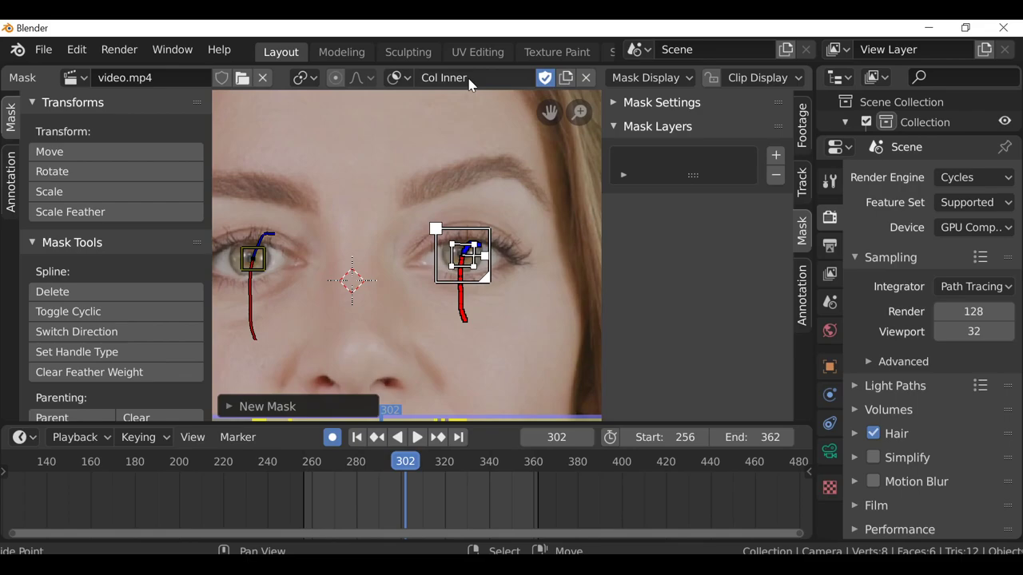
Return to the Col Outer mask and select only the inner circle of the Right layer for copying
scroll(495, 275, up, 1)
click(398, 78)
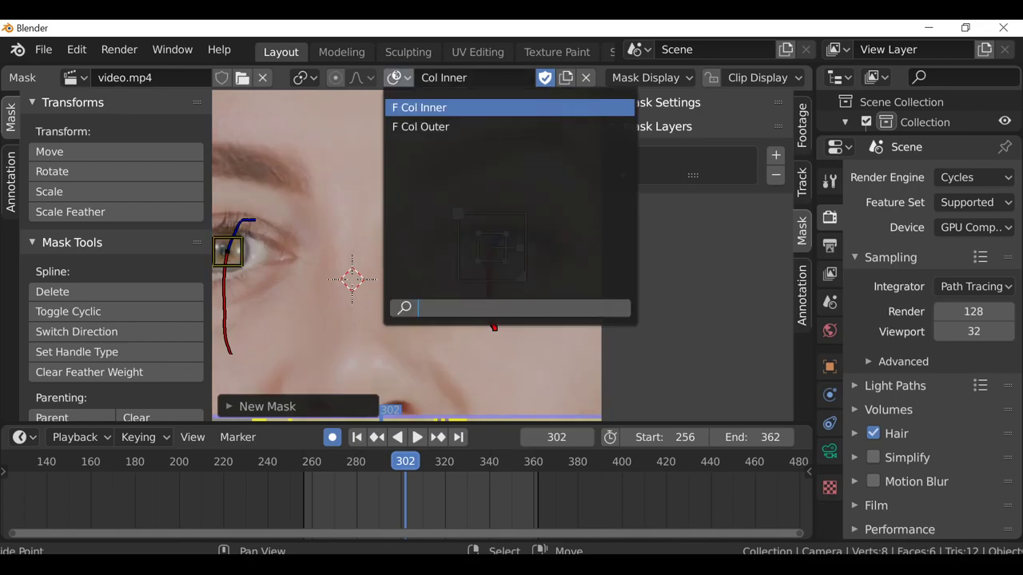
click(426, 124)
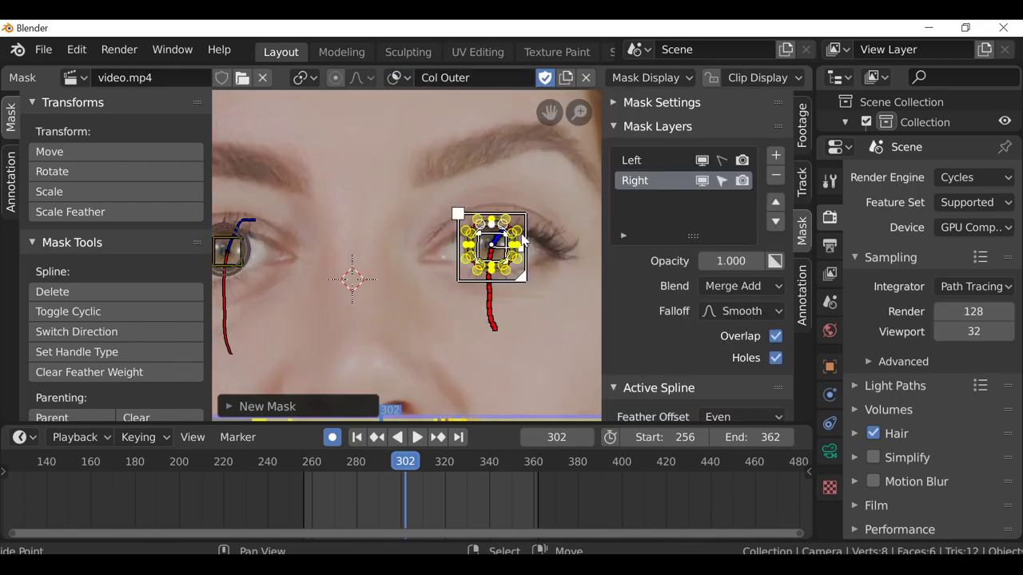
scroll(552, 233, up, 4)
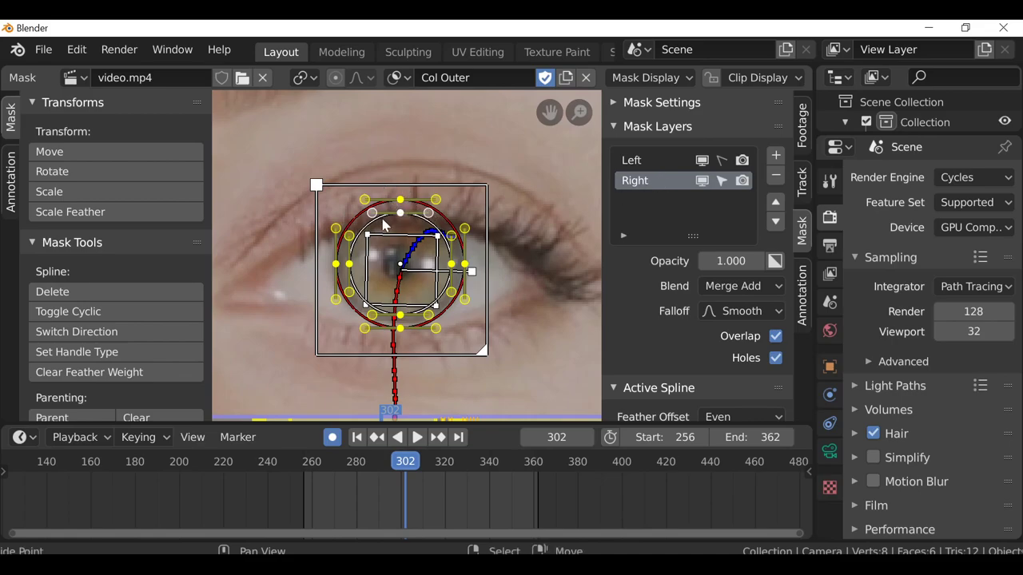
key(alt+a)
scroll(405, 276, up, 2)
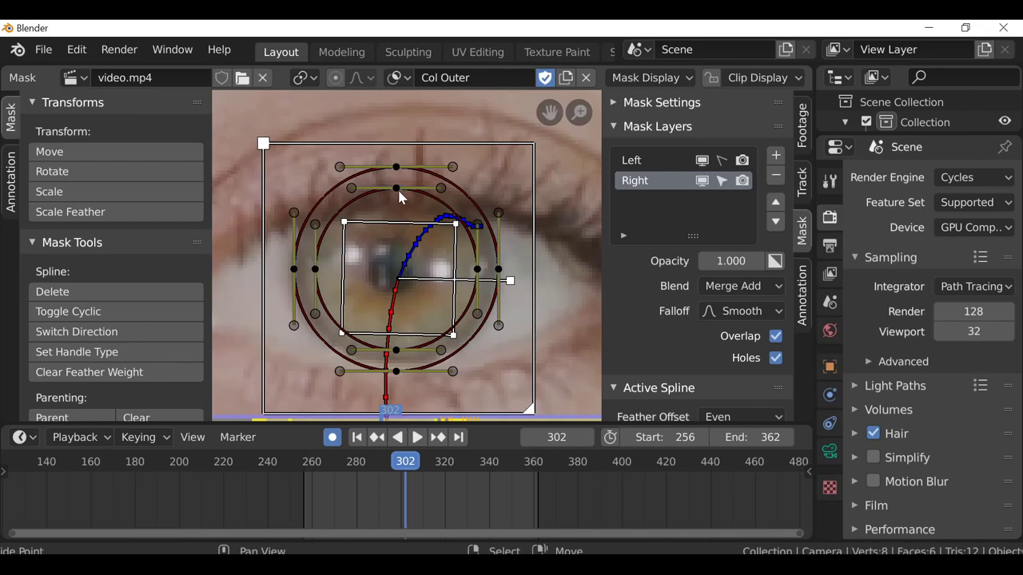
key(l)
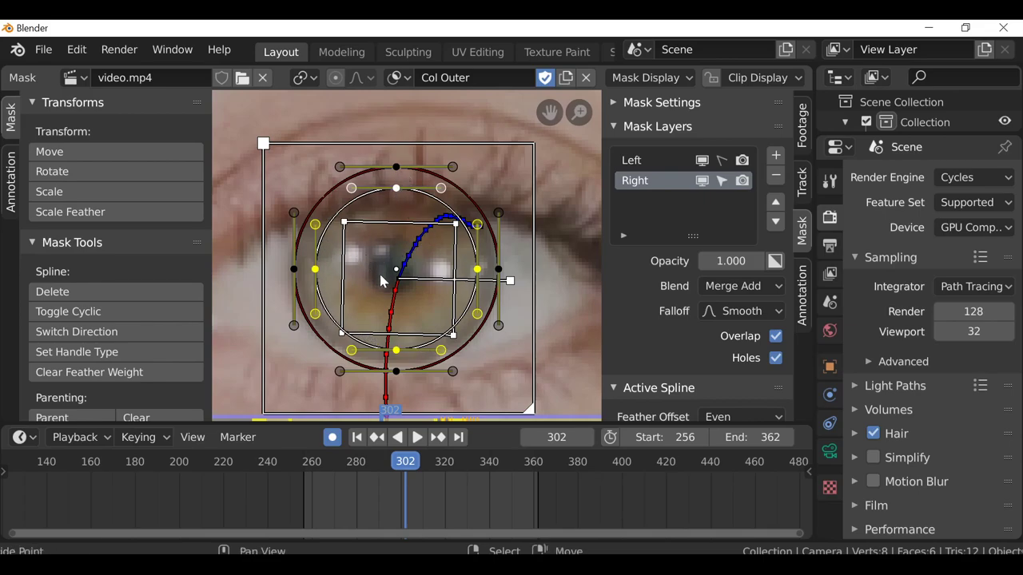
Paste the copied inner circle into the Col Inner mask and rename its layer Right
click(397, 78)
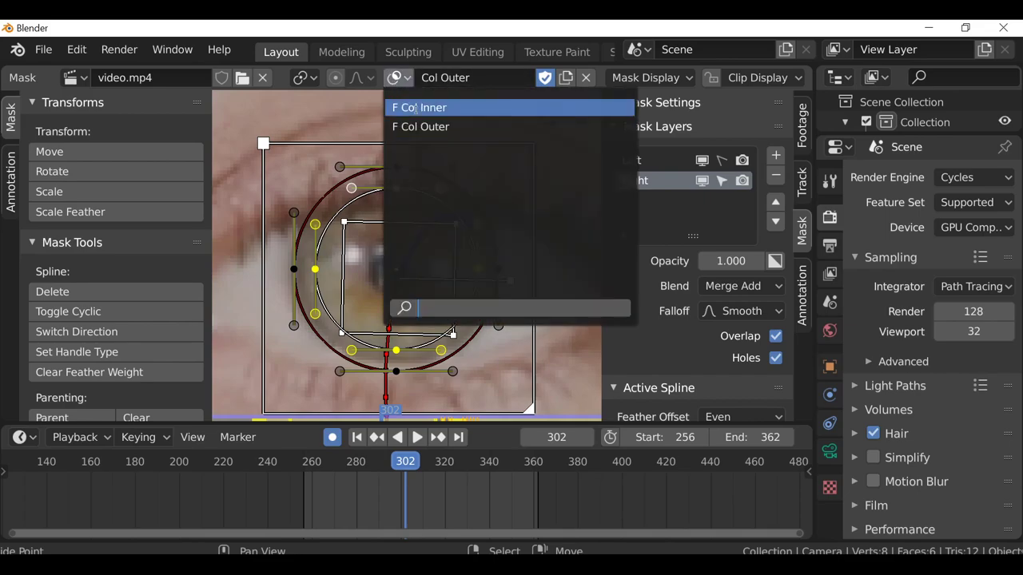
click(411, 108)
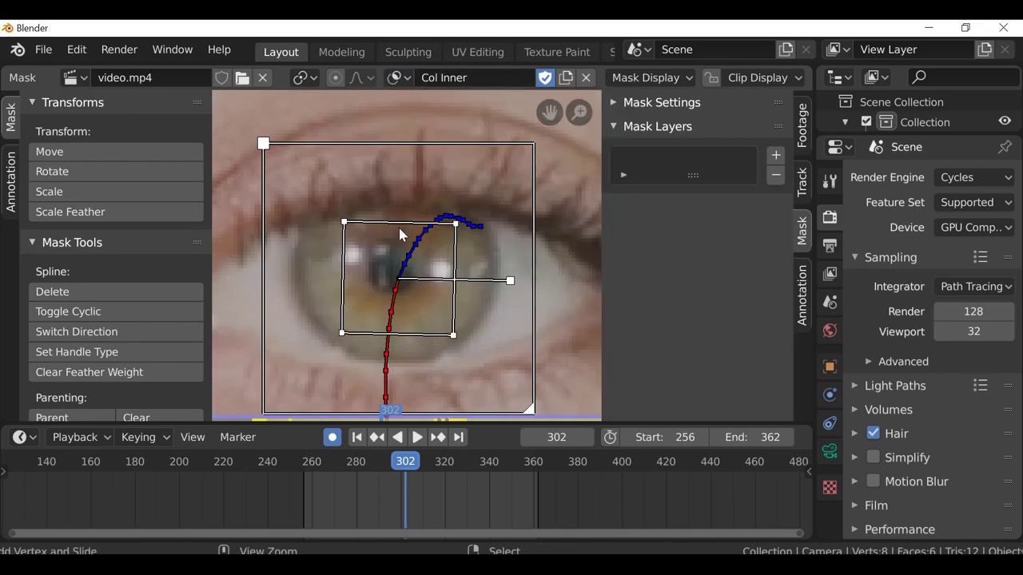
key(ctrl+v)
double_click(647, 162)
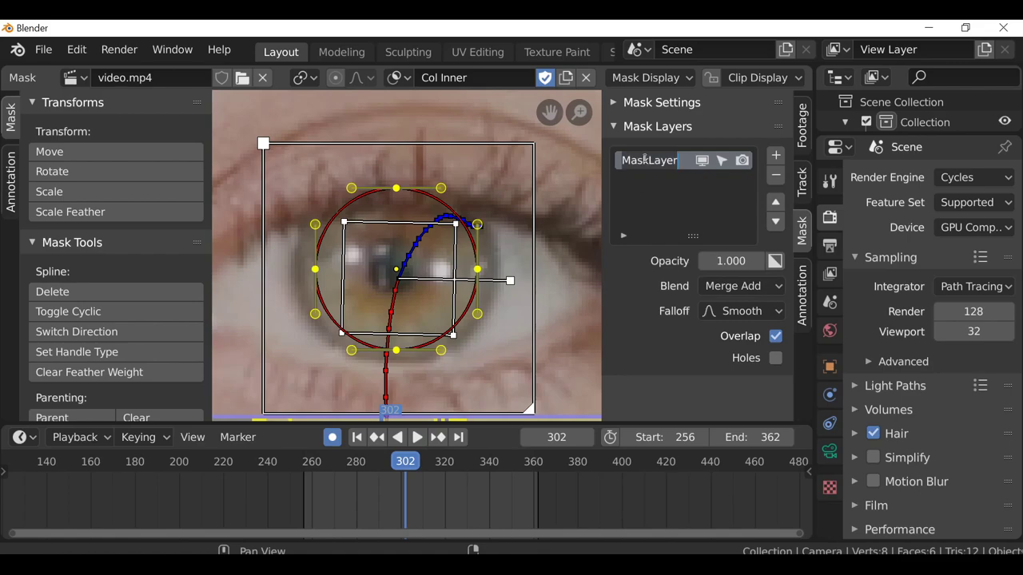
text(Right)
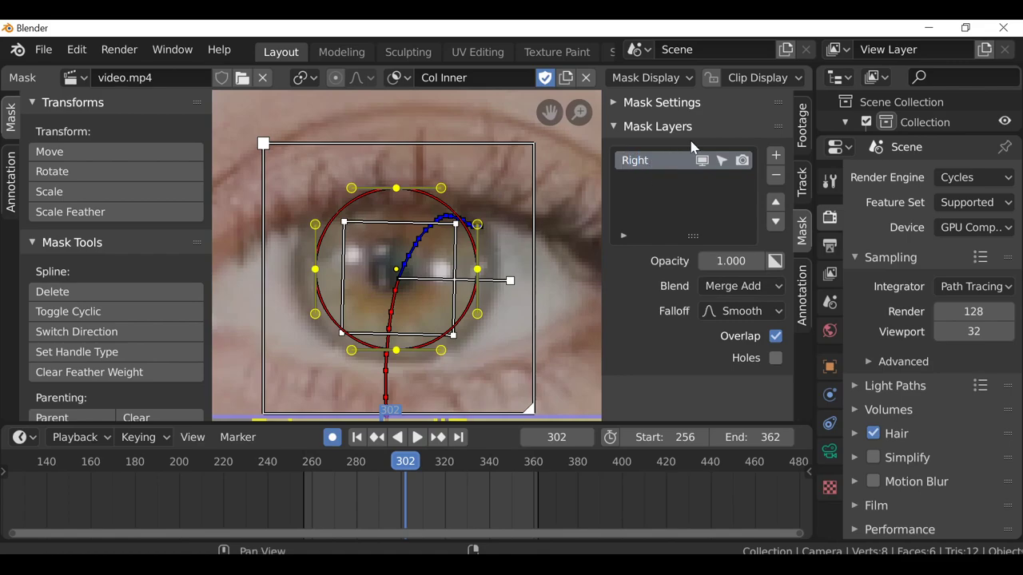
In Col Outer, make the Left layer selectable instead of Right and select its inner circle for copying
click(396, 77)
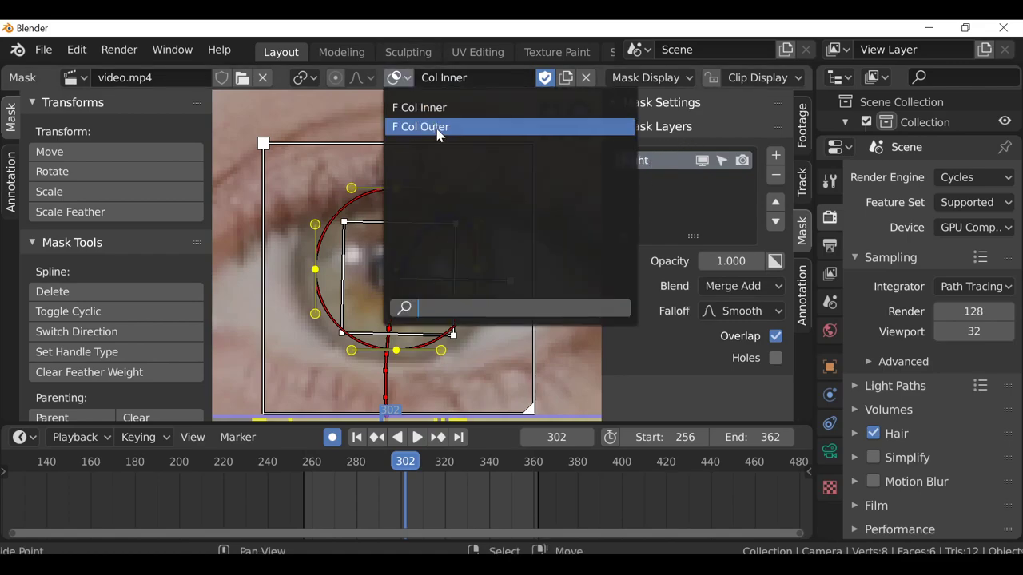
click(435, 127)
scroll(376, 248, down, 3)
middle_drag(350, 256, 481, 232)
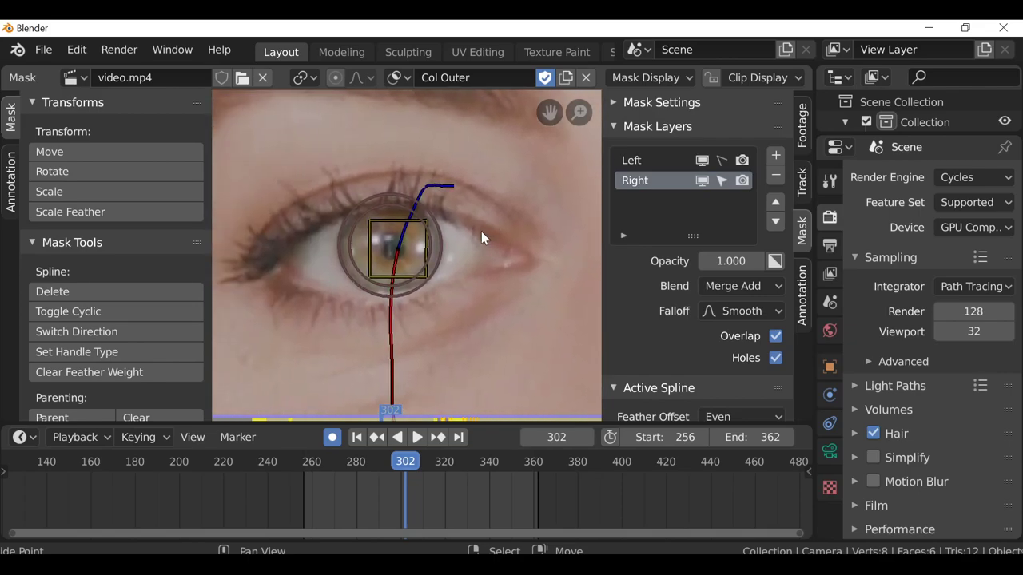
click(662, 162)
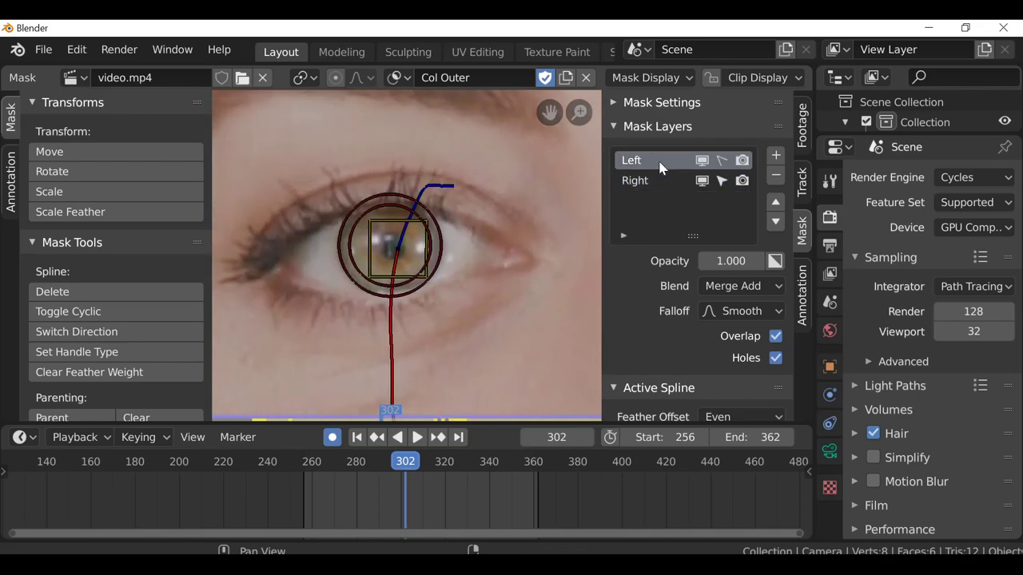
click(721, 159)
scroll(381, 221, up, 3)
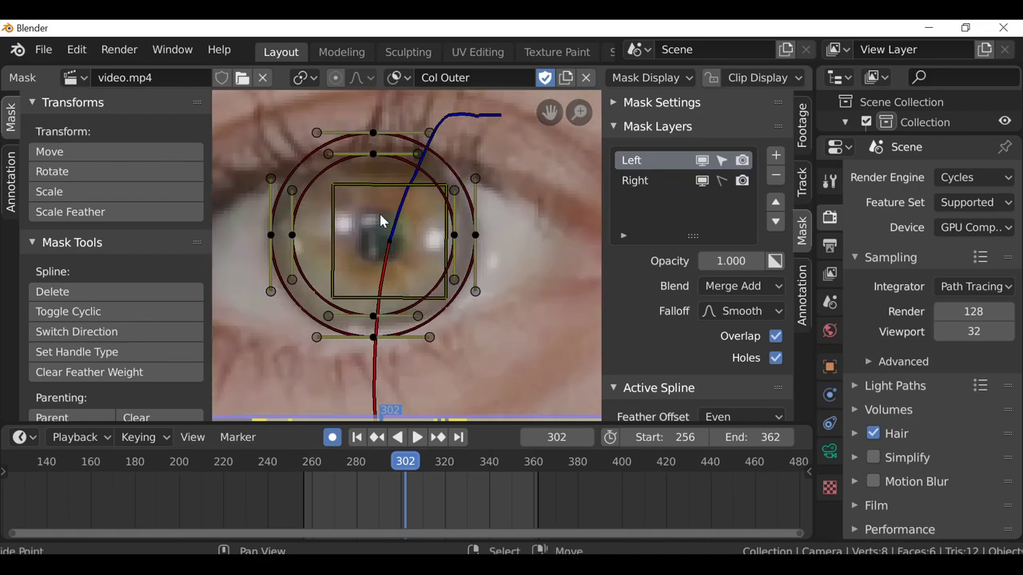
key(l)
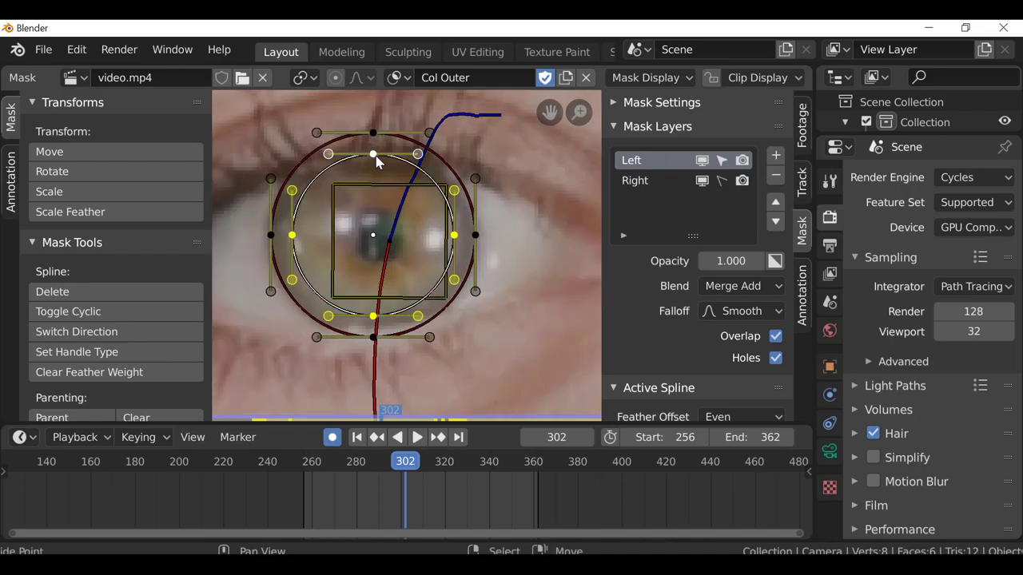
middle_drag(375, 156, 440, 233)
scroll(440, 233, down, 1)
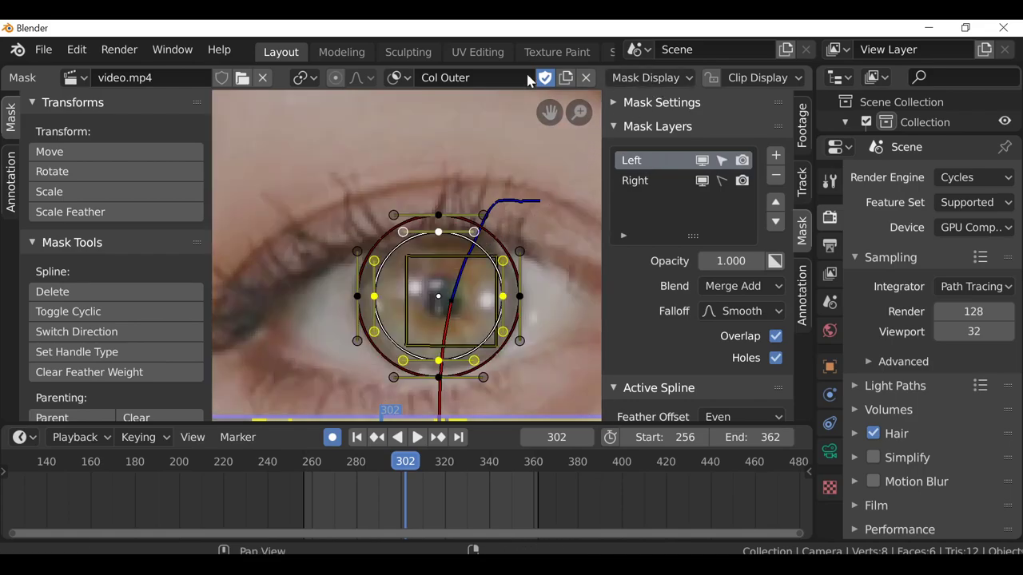
Add a layer named Left above Right in the Col Inner mask and paste the copied circle into it
click(396, 78)
click(425, 112)
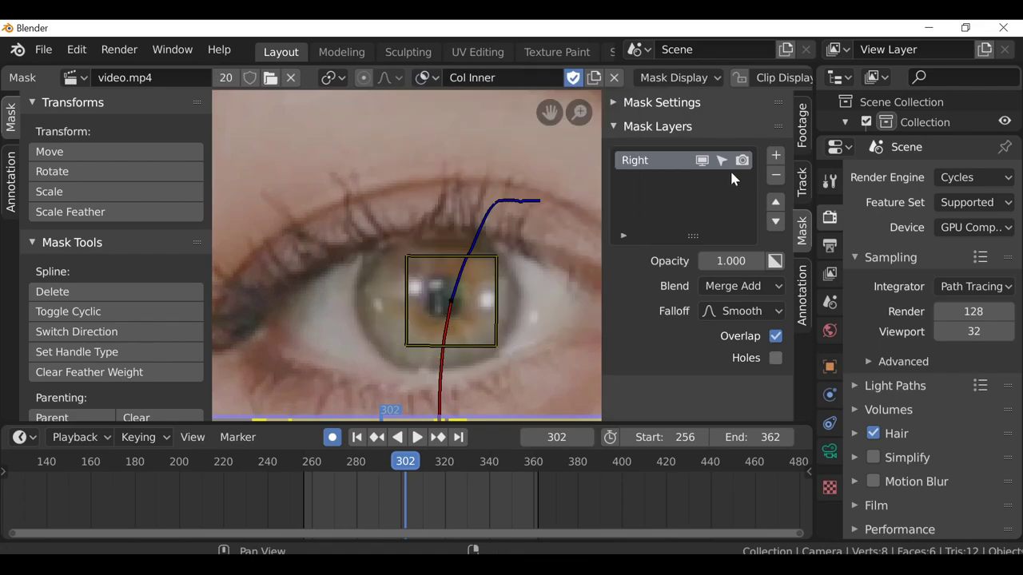
click(775, 155)
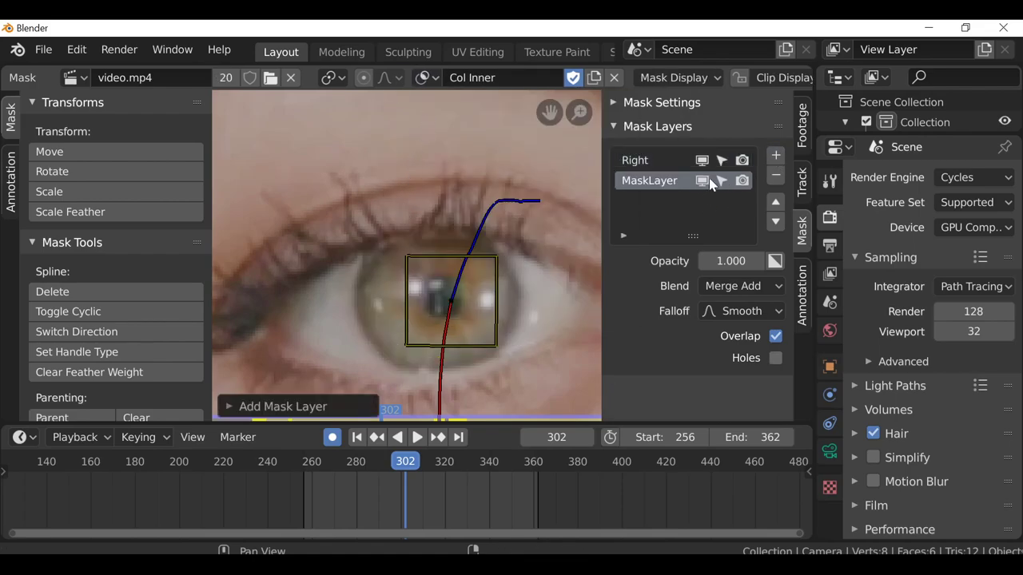
text(Left)
click(775, 201)
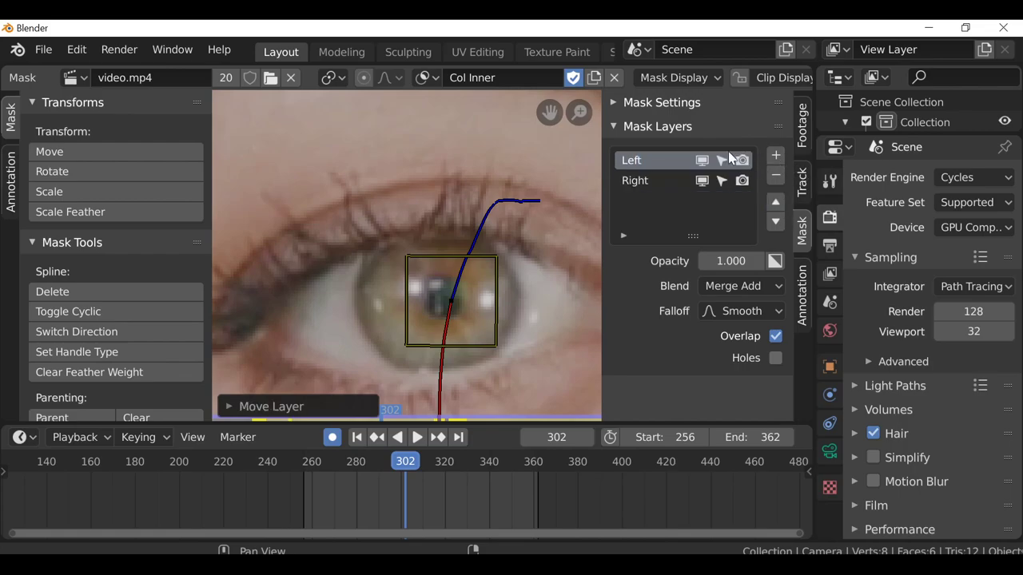
key(shift+a)
click(522, 207)
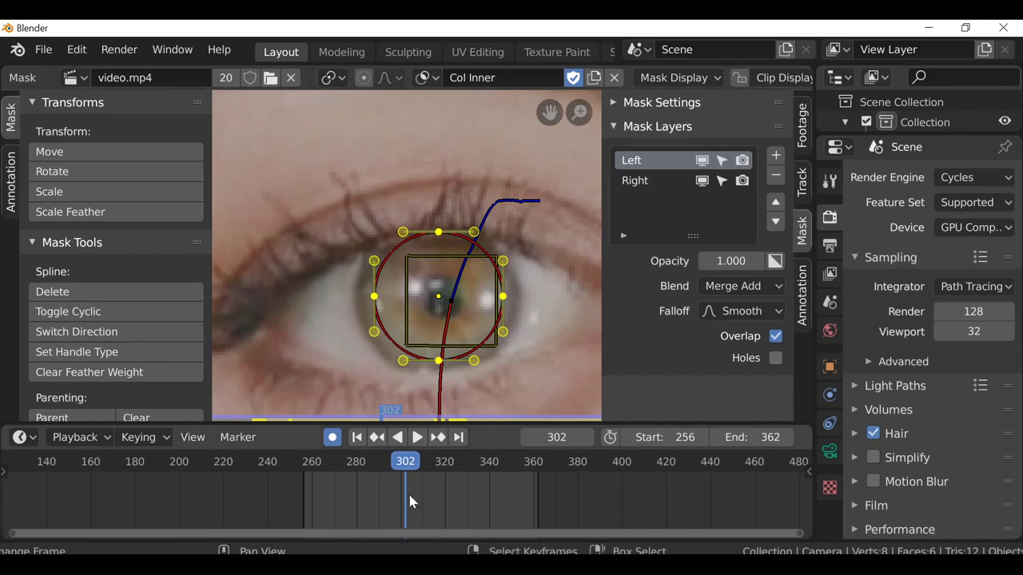
Play and scrub the footage to examine how the Col Inner circles follow both irises, stopping at frame 291
key(space)
drag(408, 491, 381, 498)
key(space)
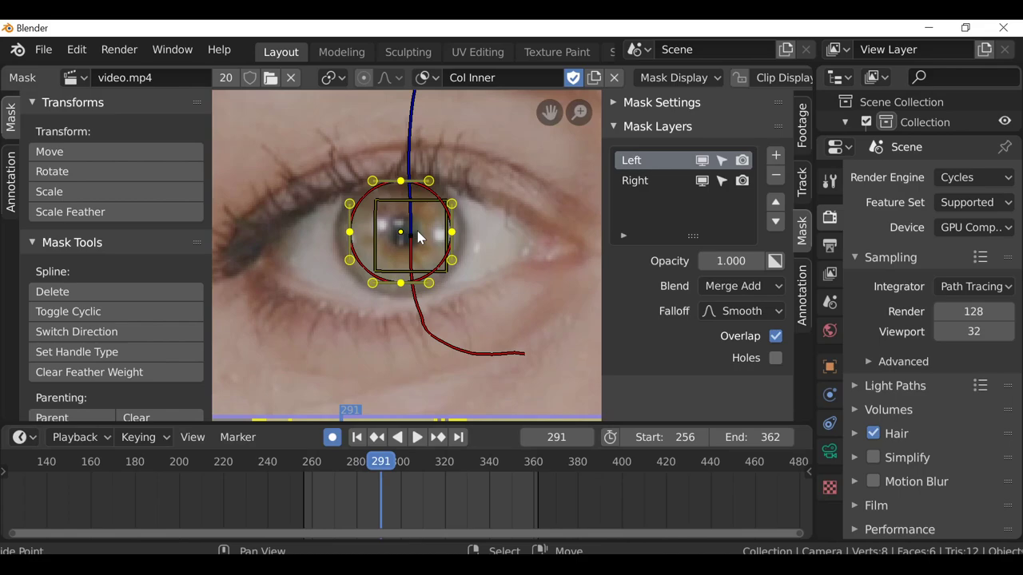
scroll(417, 231, down, 5)
click(424, 77)
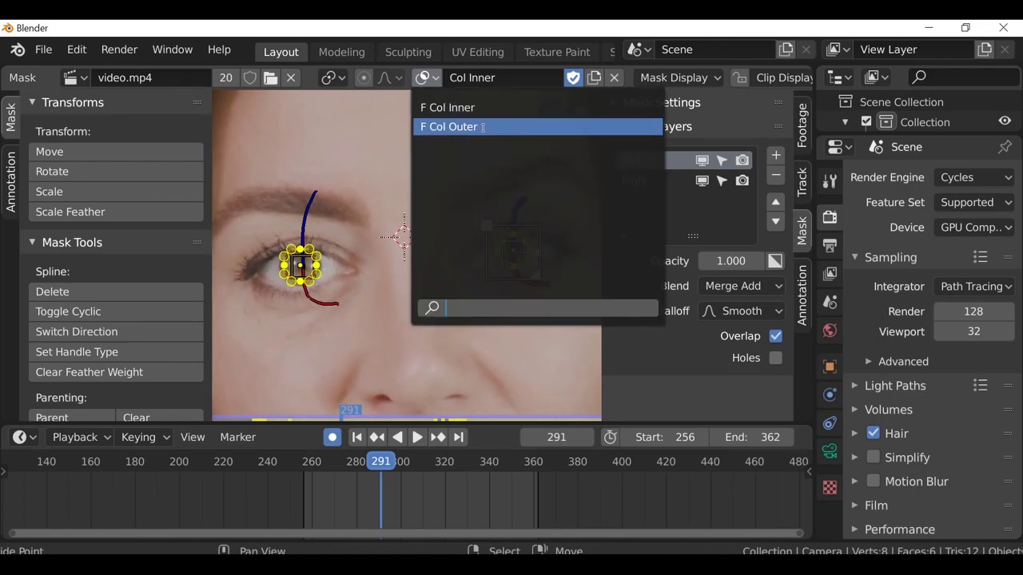
scroll(357, 191, down, 3)
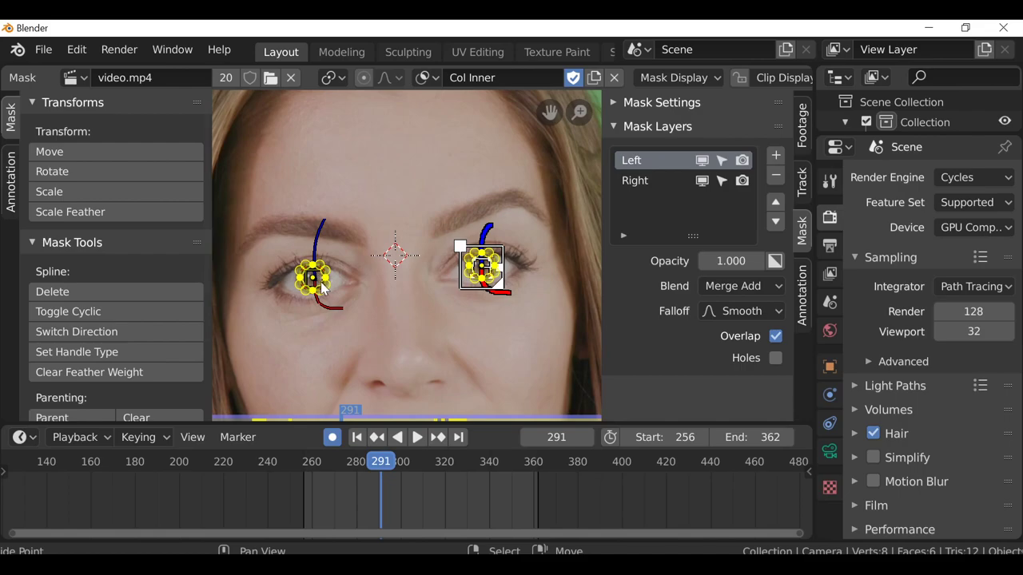
Turn off auto keying, then create a new mask named Pupils
click(332, 437)
click(594, 78)
click(525, 75)
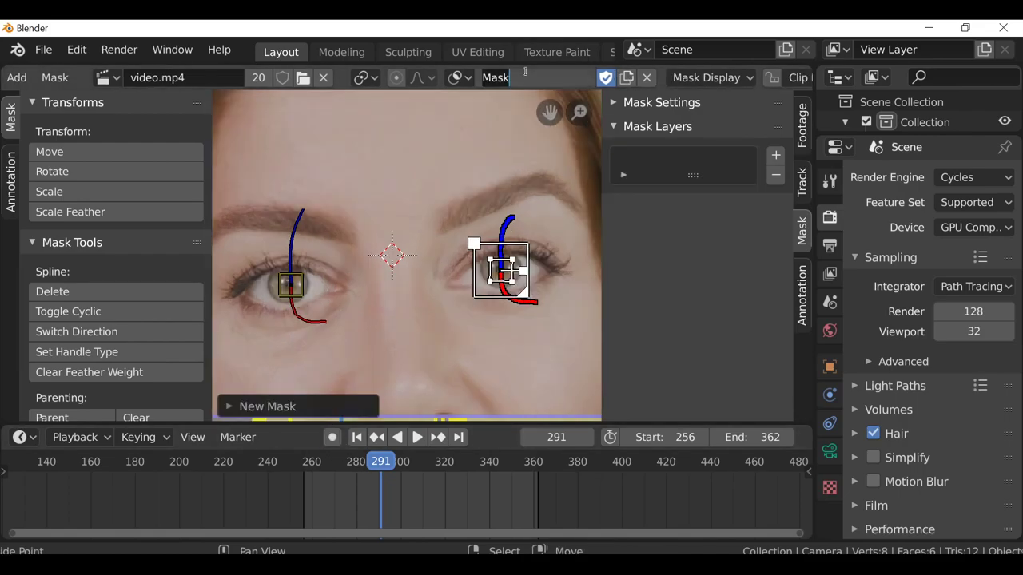
text(Pupils)
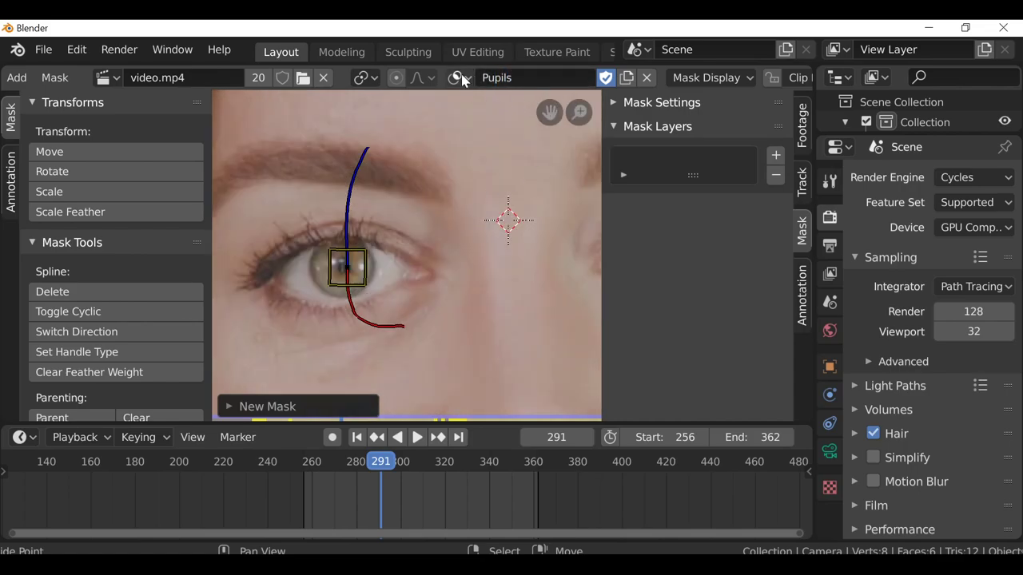
Copy the circle on the image's left iris into the Pupils mask and select all its points
click(456, 77)
click(302, 211)
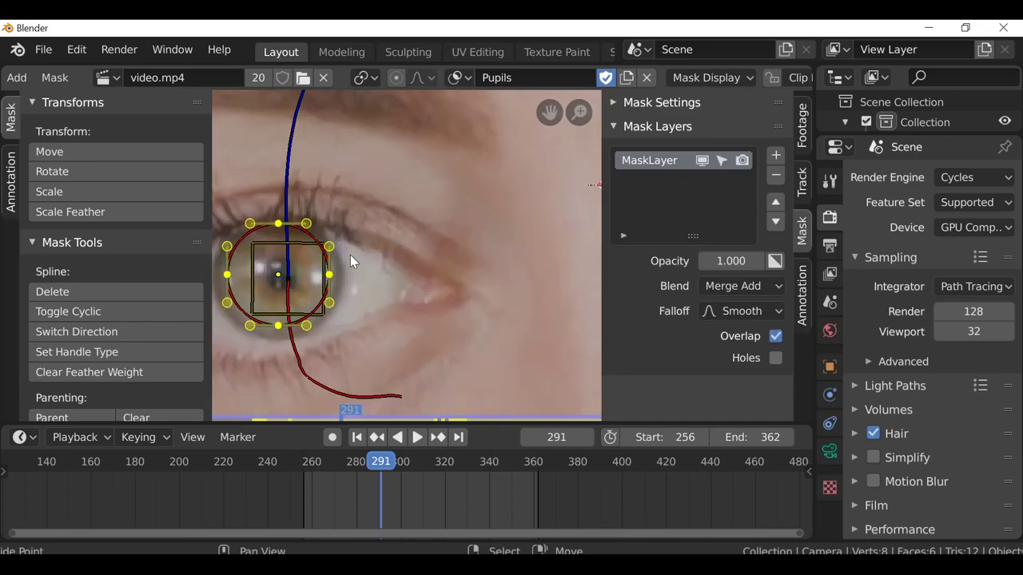
click(332, 273)
key(a)
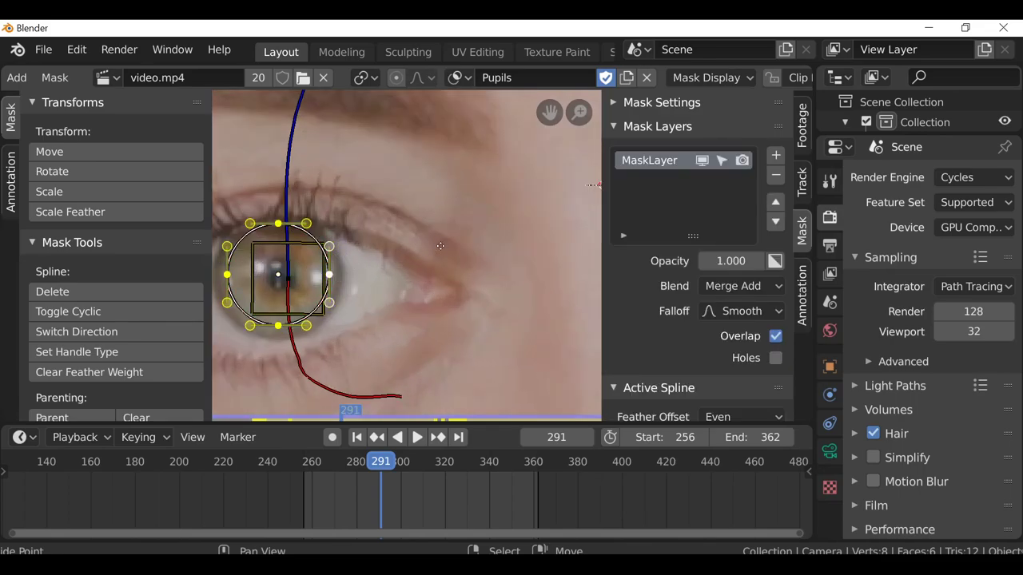
Scale the Pupils circle down to pupil size and move it over the pupil of the image's right eye
scroll(446, 220, up, 3)
middle_drag(445, 221, 497, 236)
key(s)
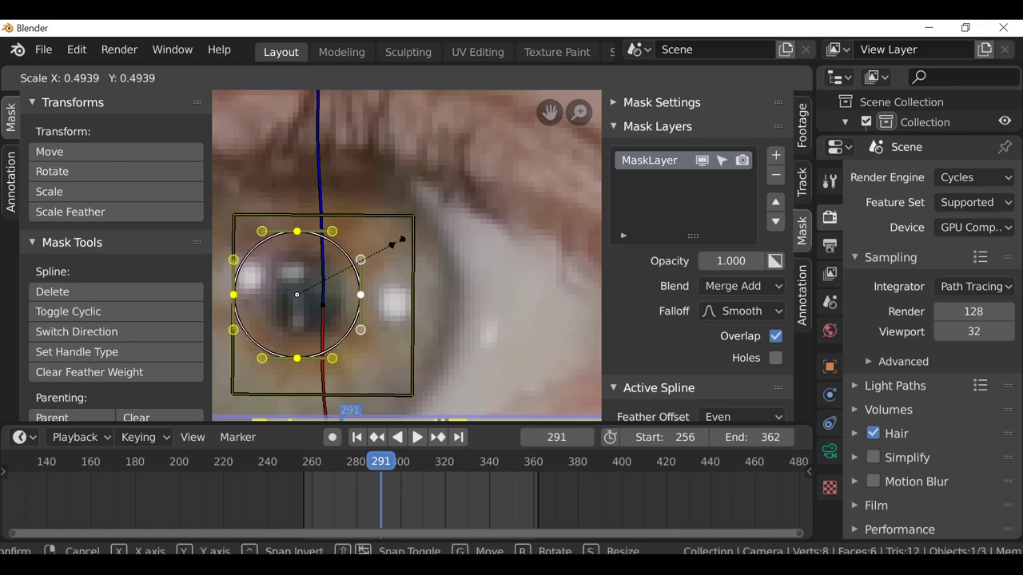
click(367, 257)
key(g)
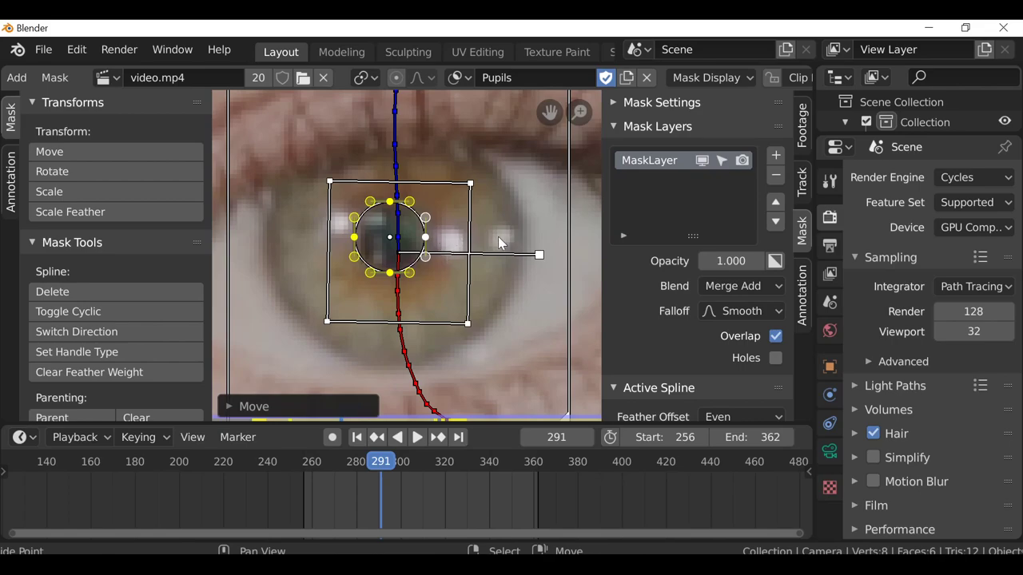
Duplicate the pupil circle, scale the copy down and place it over the bright reflection beside the pupil
scroll(508, 195, up, 3)
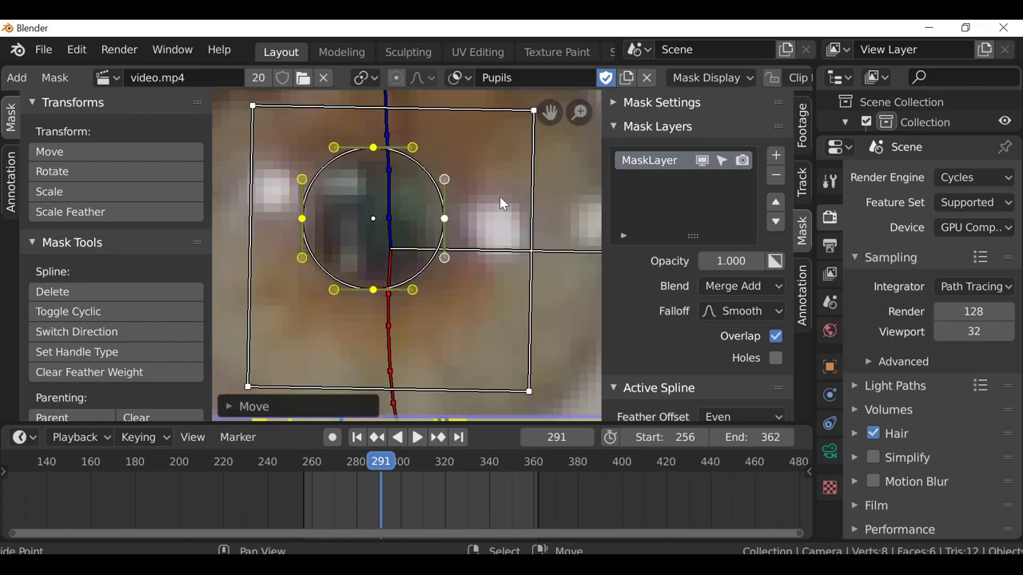
scroll(475, 226, down, 2)
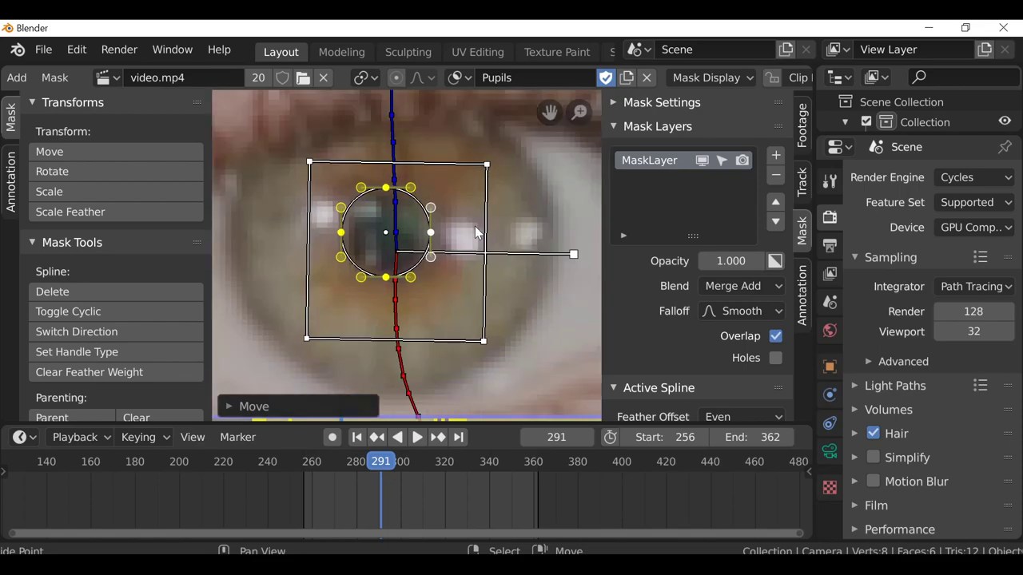
middle_drag(472, 233, 423, 246)
key(shift+d)
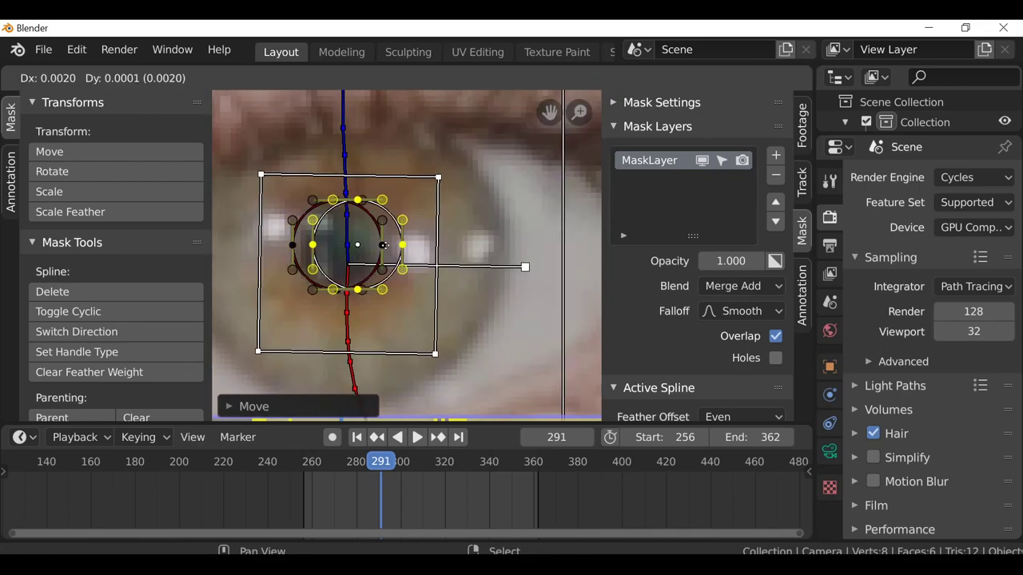
click(471, 235)
click(443, 241)
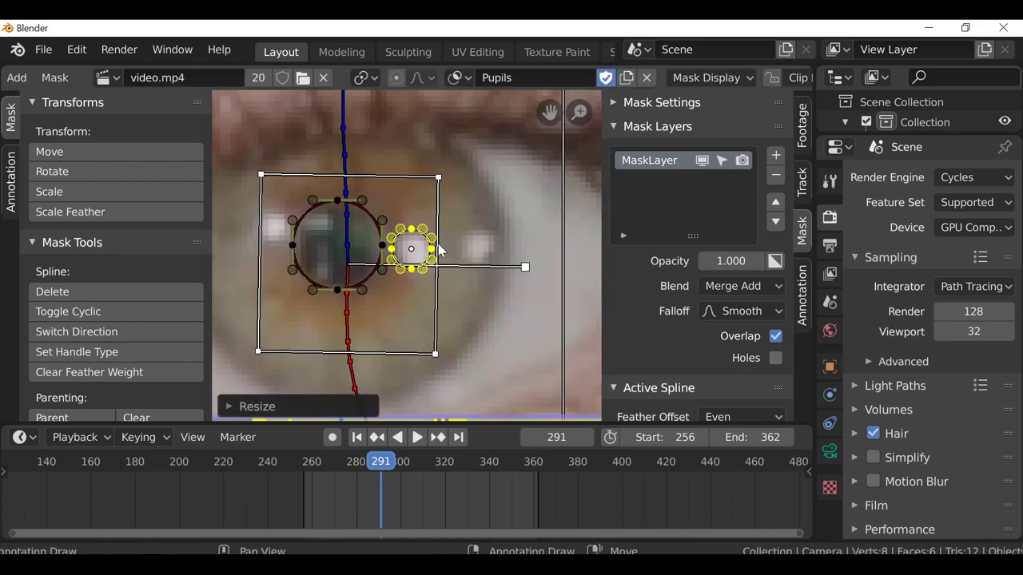
Place the pupil and reflection circles on the image's right eye and parent them to that eye's tracking marker
scroll(391, 266, down, 6)
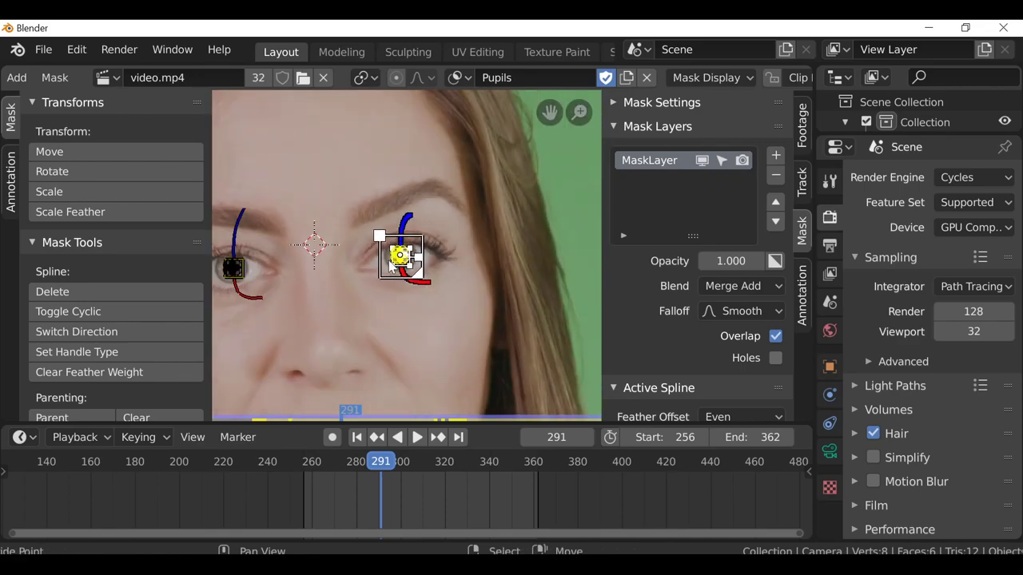
middle_drag(437, 261, 469, 240)
scroll(429, 275, up, 3)
shift+right_click(430, 276)
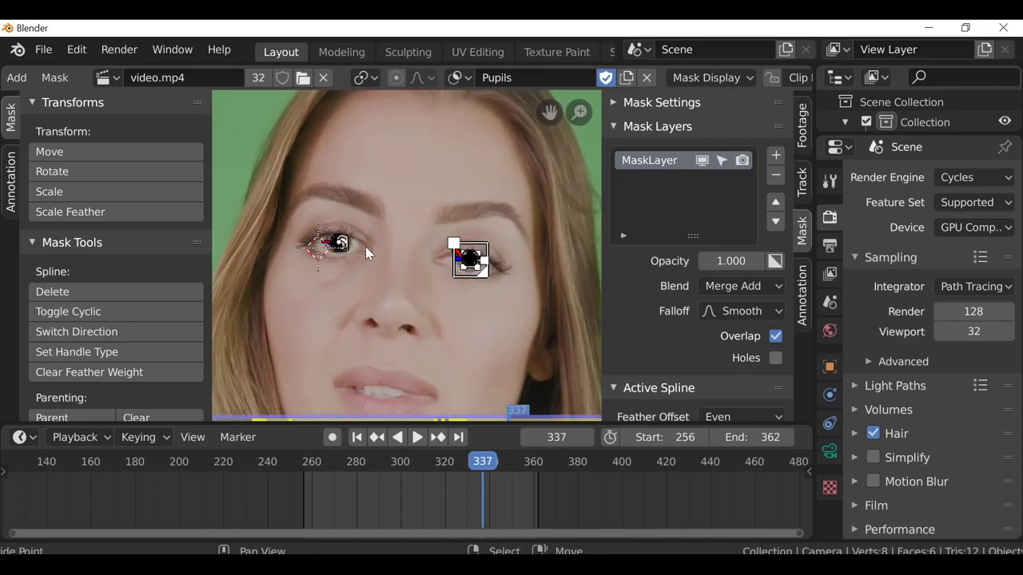
Scrub and play the footage to examine how the Pupils mask follows both eyes, stopping at frame 278
scroll(371, 276, up, 1)
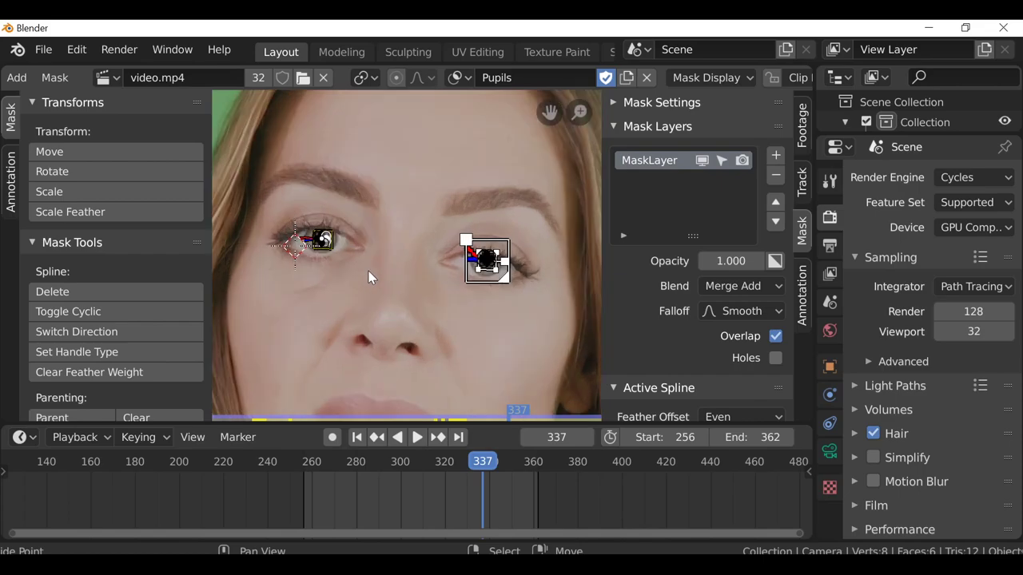
mouse_move(427, 494)
mouse_down()
mouse_move(443, 493)
mouse_move(413, 492)
mouse_up()
key(space)
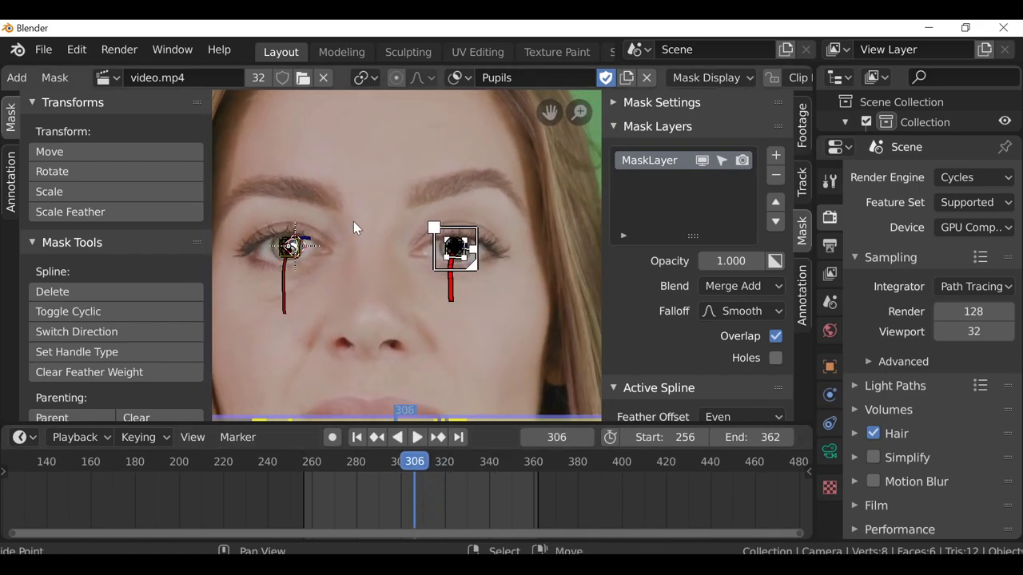
drag(336, 506, 351, 501)
key(space)
Create a new mask named Eyelids for the footage
middle_drag(476, 220, 598, 111)
scroll(598, 111, up, 1)
click(626, 78)
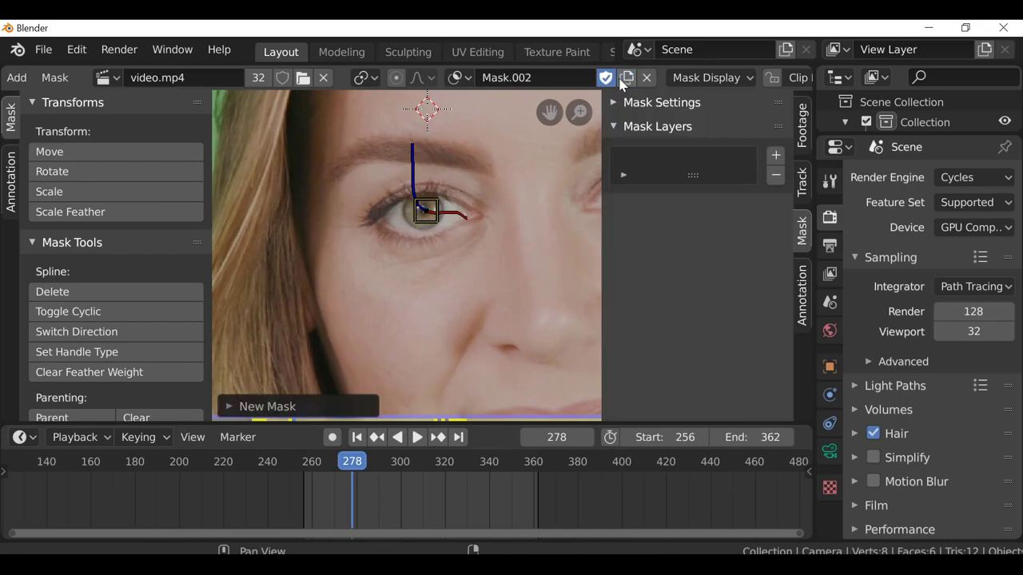
double_click(535, 77)
text(Eyelids)
key(Return)
Draw a closed four-point outline around the opening of the image's left eye, from corner to corner along both lids
scroll(418, 138, up, 5)
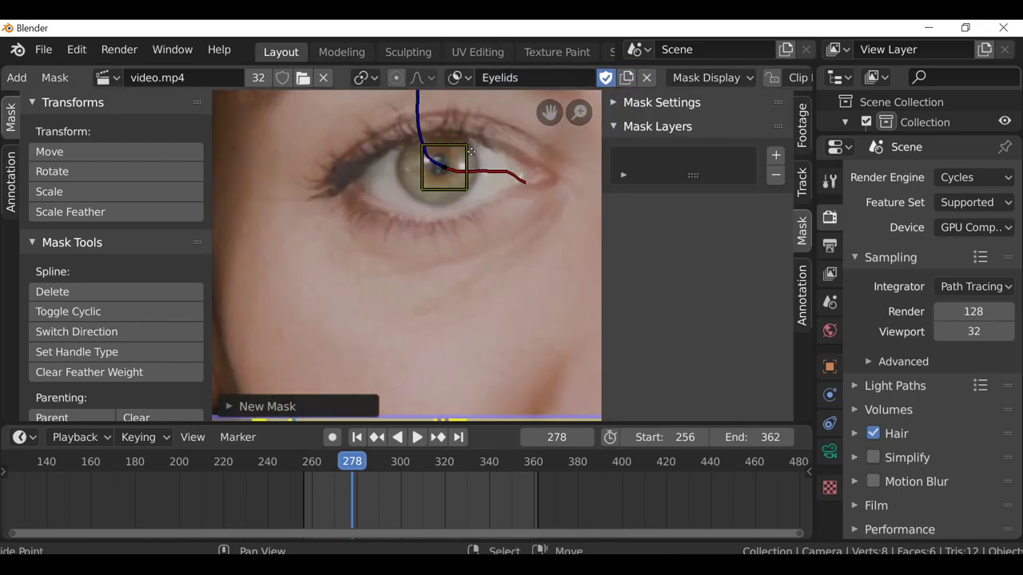
middle_drag(397, 207, 381, 242)
ctrl+click(279, 254)
ctrl+click(380, 197)
ctrl+click(498, 241)
ctrl+click(380, 291)
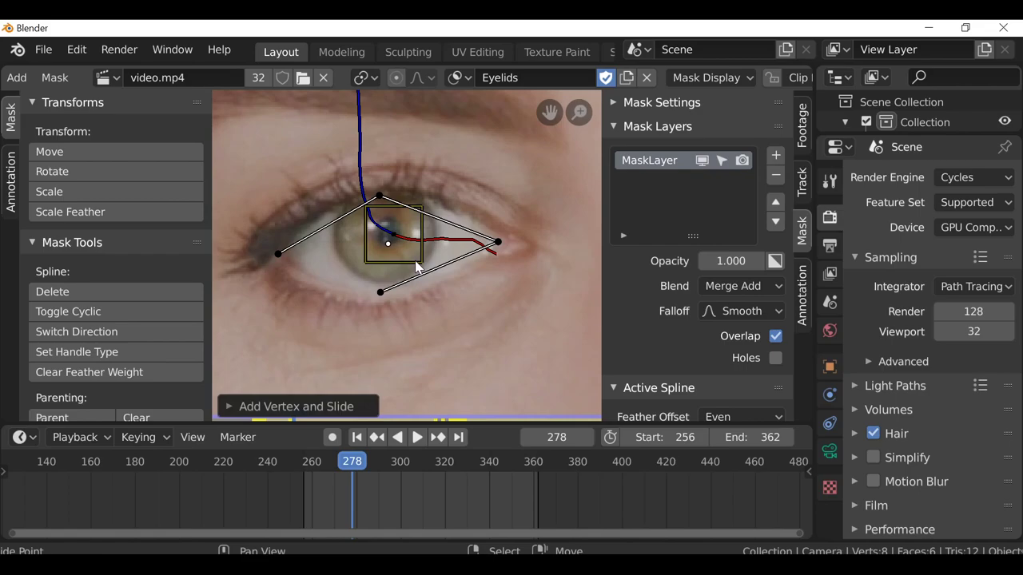
key(alt+c)
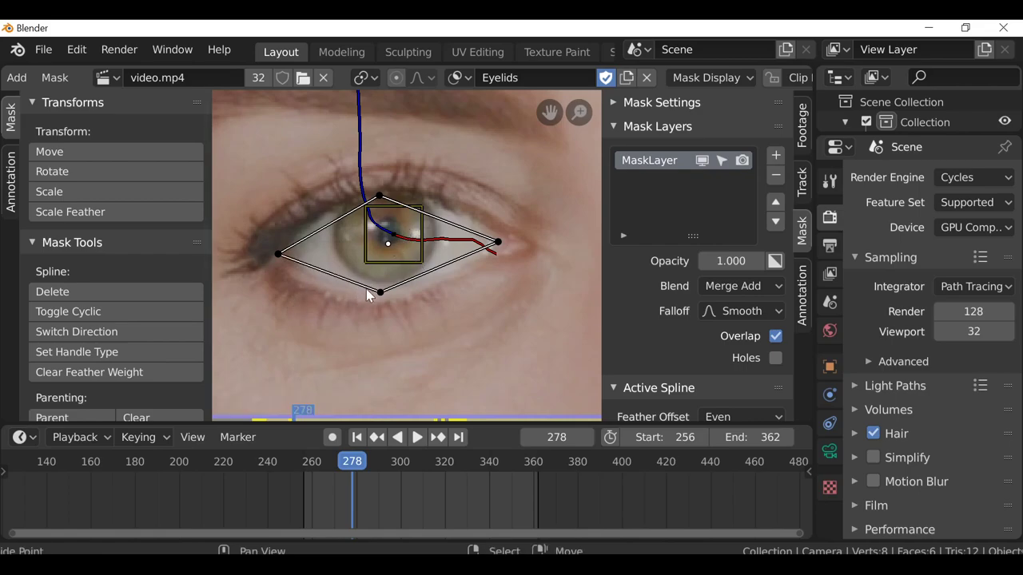
Set the handle type of all eyelid outline points to Auto
key(a)
key(v)
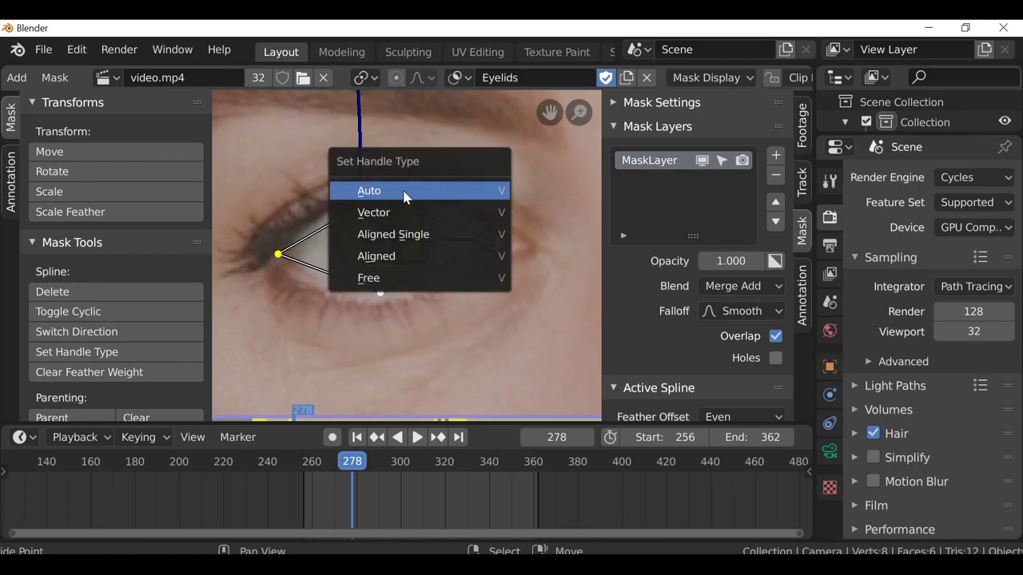
click(411, 192)
Shorten both handles at the outer eye corner, nudge that point inward and adjust the lower lid's handle to fit the eyelid
scroll(386, 211, up, 3)
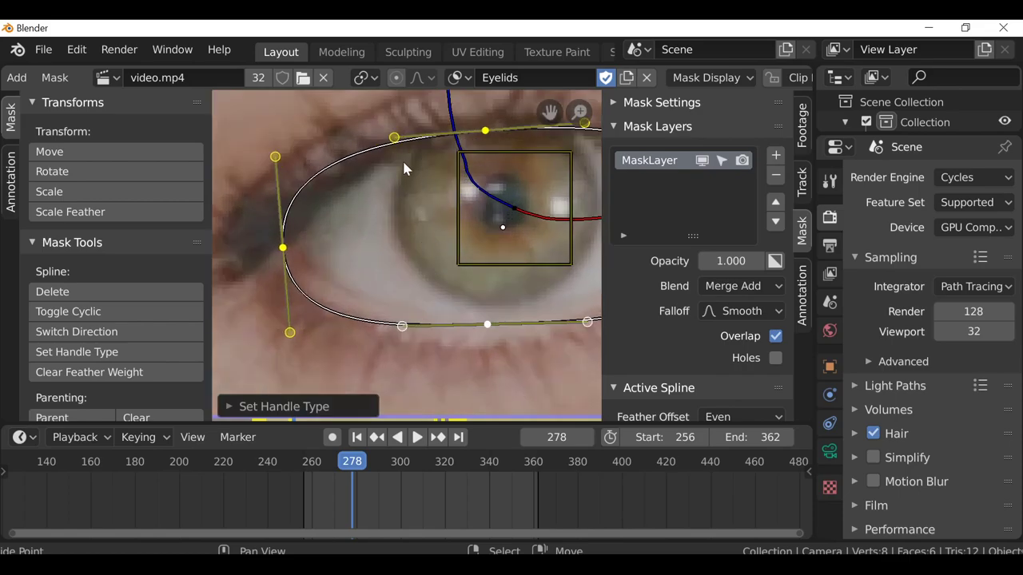
drag(274, 160, 282, 208)
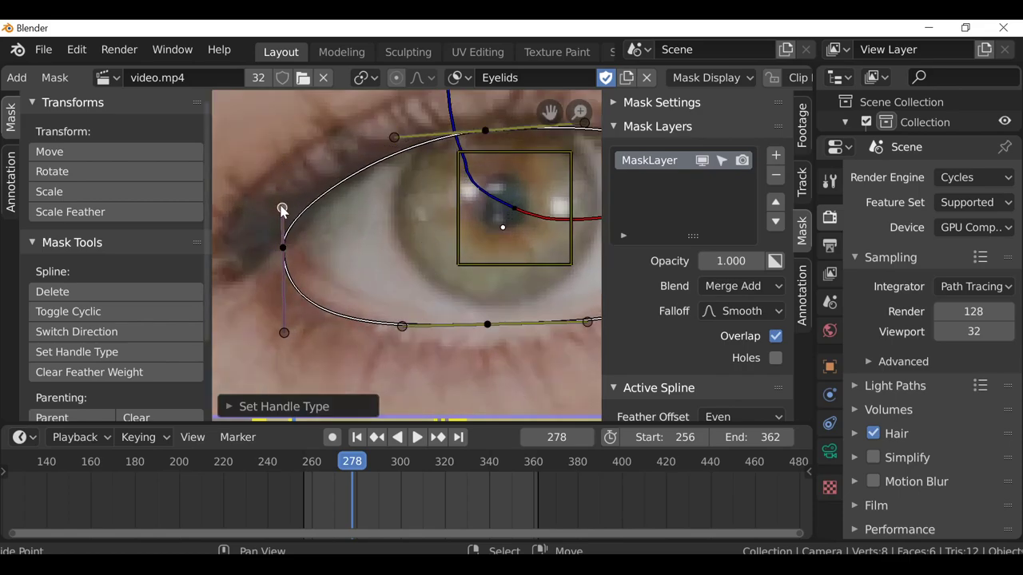
drag(289, 324, 291, 280)
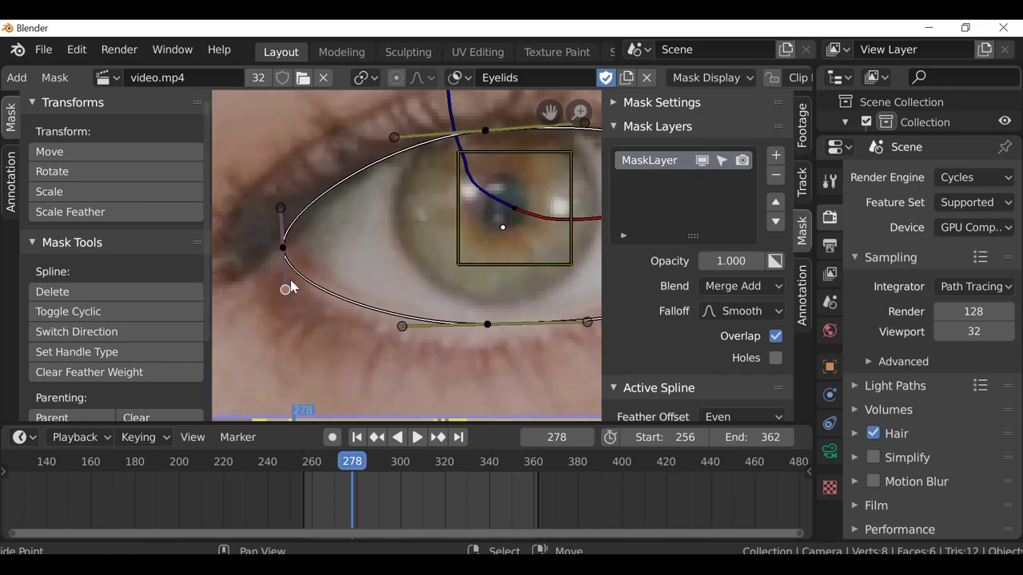
drag(289, 244, 305, 241)
drag(434, 295, 433, 289)
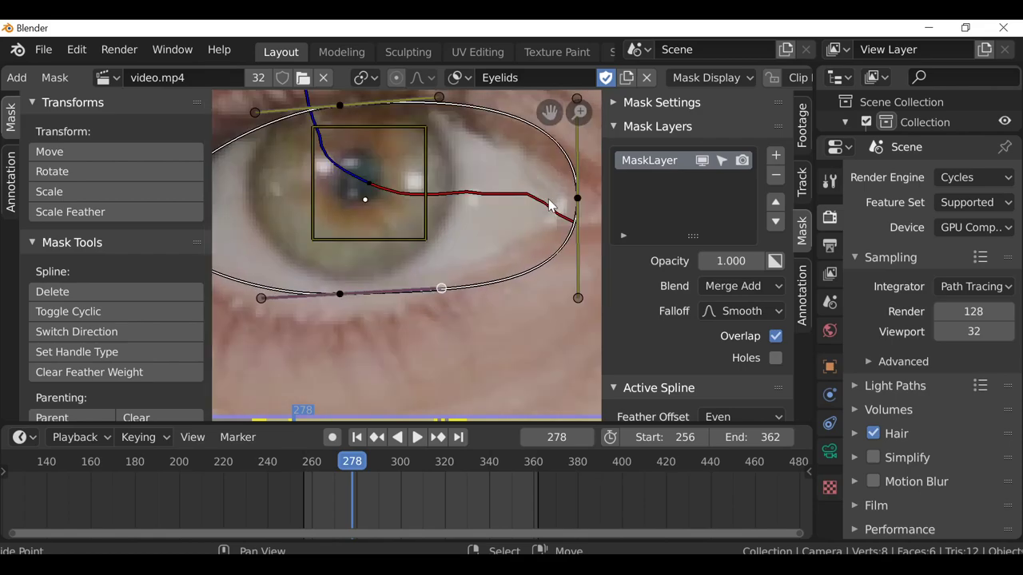
Shorten both handles at the inner eye corner and nudge its point so the outline fits the corner
drag(579, 297, 582, 237)
drag(578, 197, 571, 201)
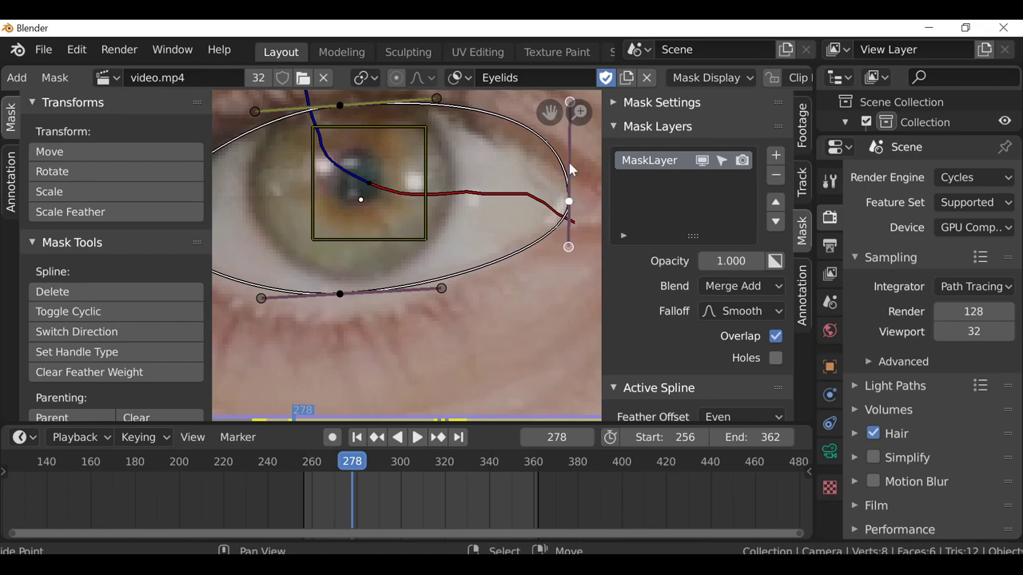
middle_drag(572, 107, 546, 164)
drag(545, 161, 543, 210)
scroll(498, 253, down, 2)
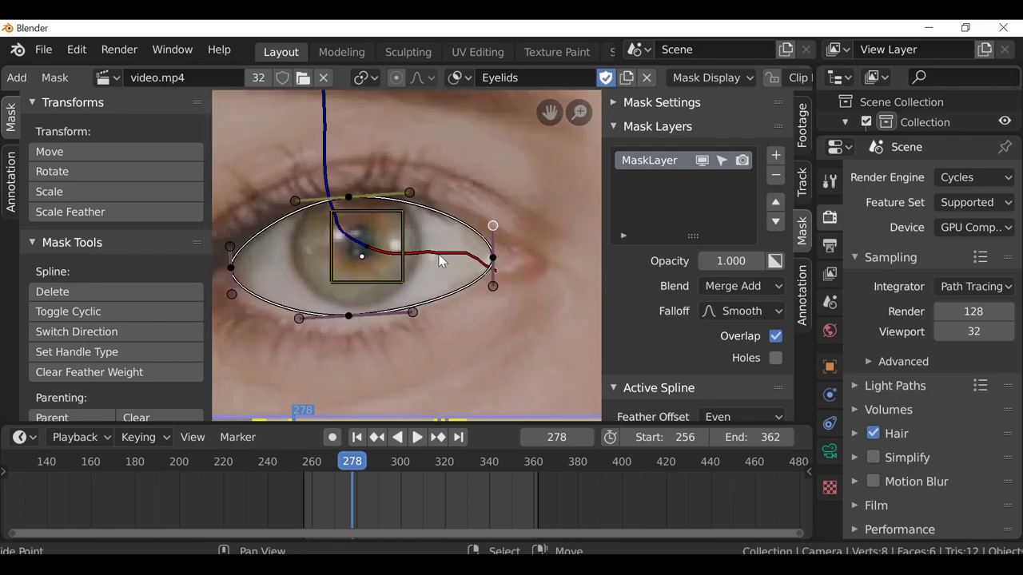
Nudge the outline's upper lid point slightly so the curve follows the upper eyelid
middle_drag(440, 256, 448, 259)
scroll(497, 276, up, 1)
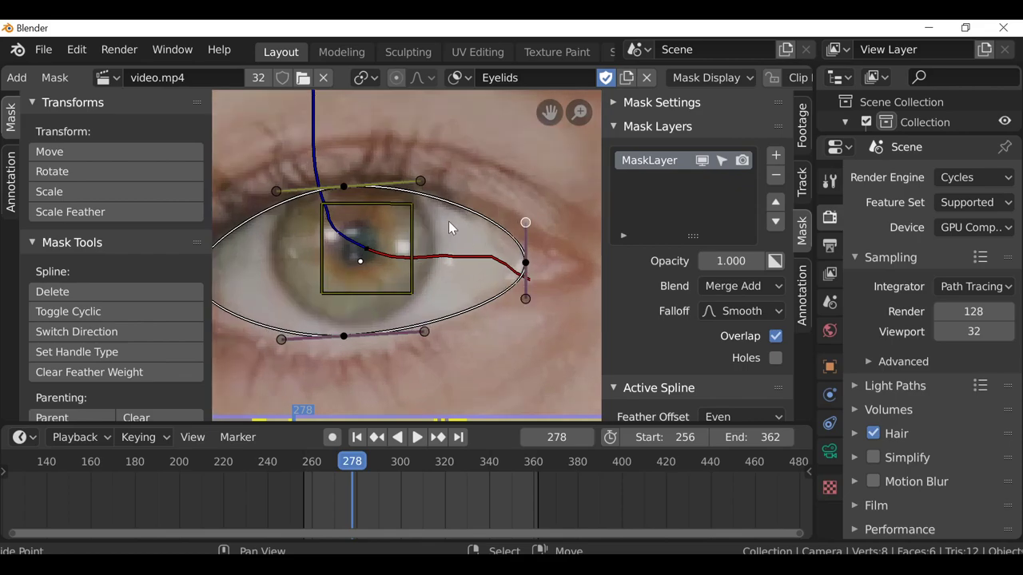
scroll(384, 269, up, 4)
drag(333, 223, 340, 220)
scroll(340, 221, down, 6)
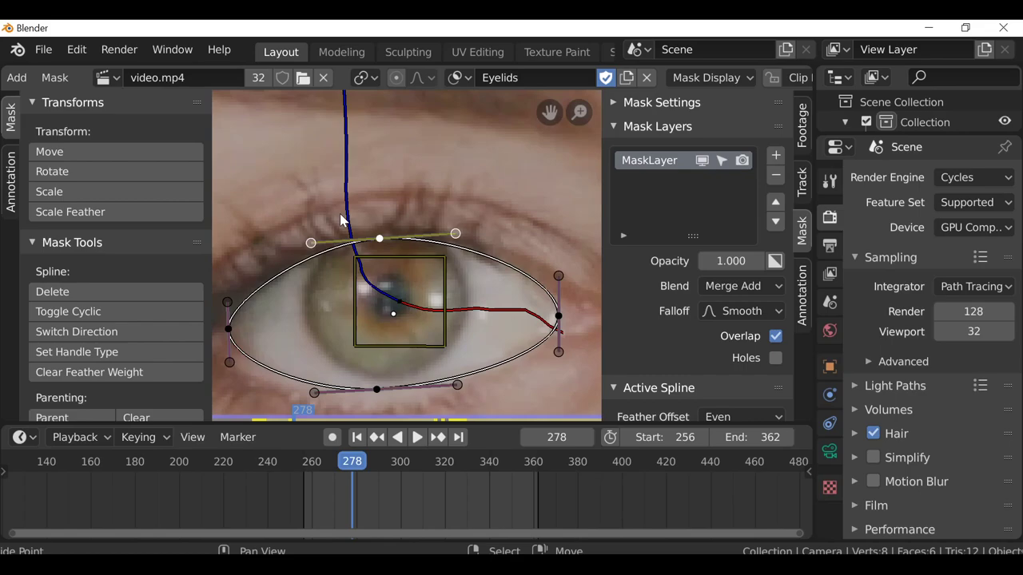
Parent the whole eyelid outline, with all its points selected, to the tracking marker of the image's left eye
scroll(408, 255, up, 2)
shift+right_click(409, 235)
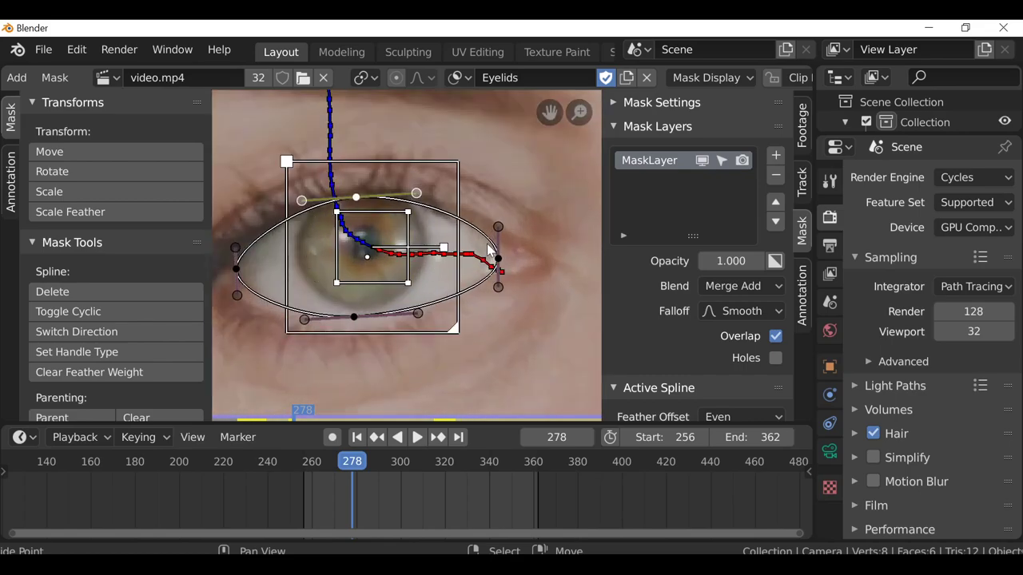
key(a)
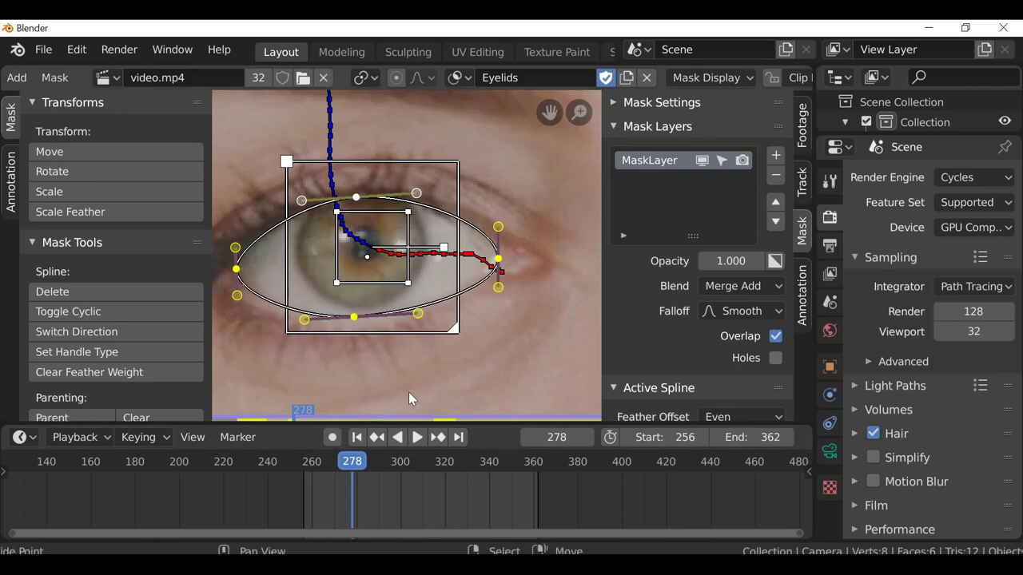
Add a fitted eyelid outline around the image's right eye on its own layer, naming the two layers Left and Right
scroll(474, 359, down, 4)
scroll(370, 292, up, 4)
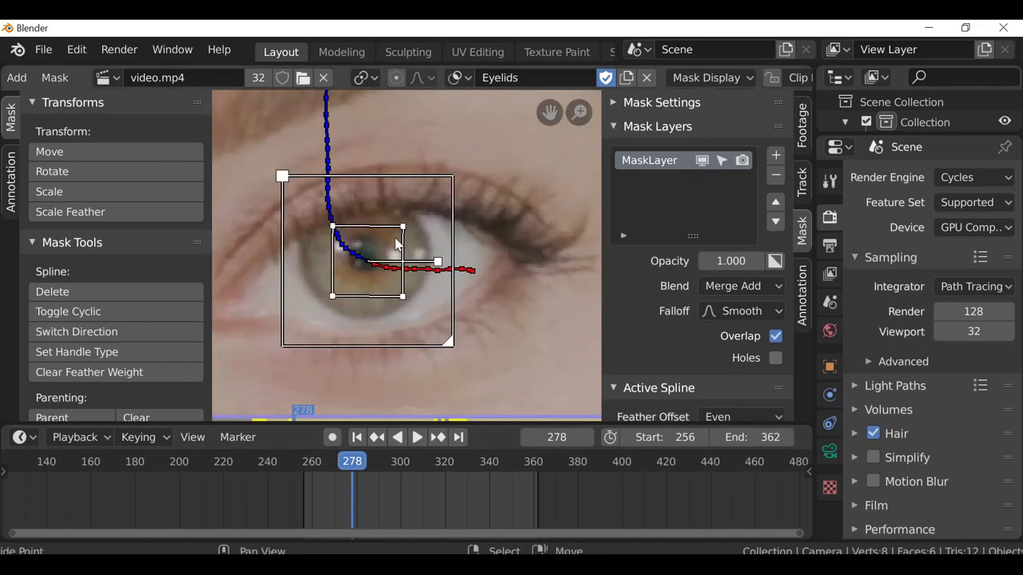
middle_drag(383, 342, 418, 333)
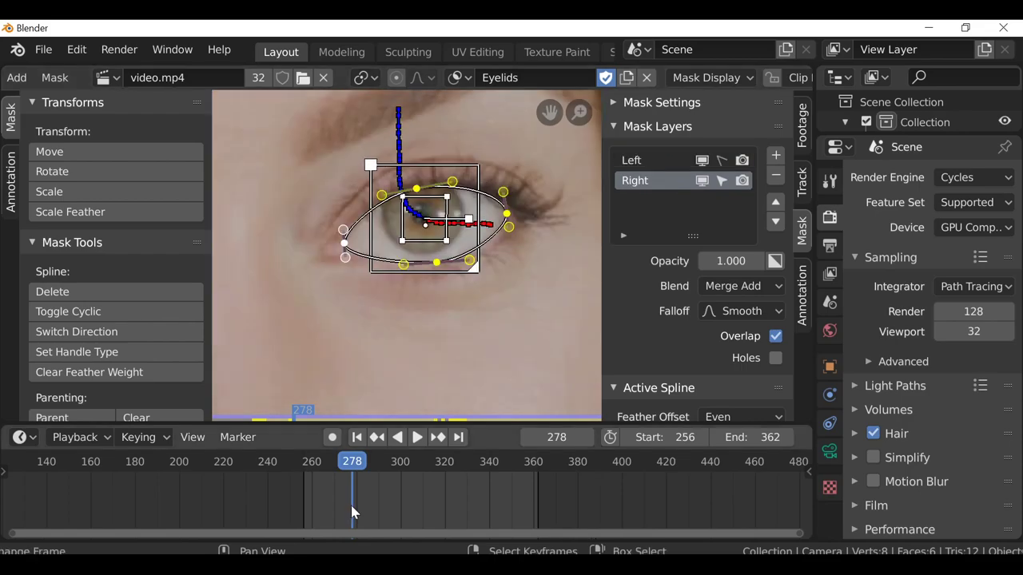
Scrub to frames 293 and 324 to examine how the eyelid outlines follow both eyes
drag(350, 503, 386, 508)
middle_drag(404, 379, 391, 436)
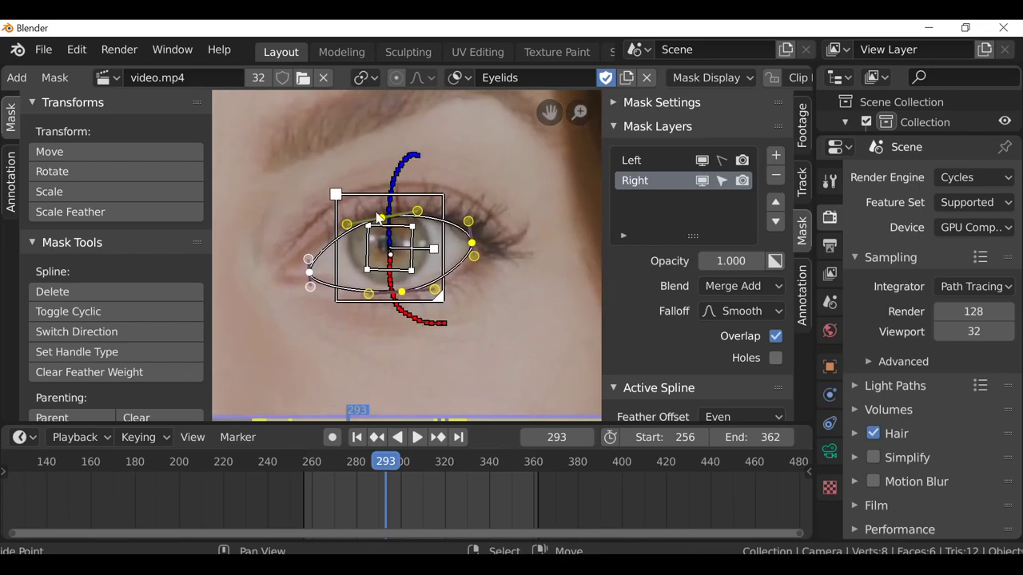
drag(386, 503, 454, 512)
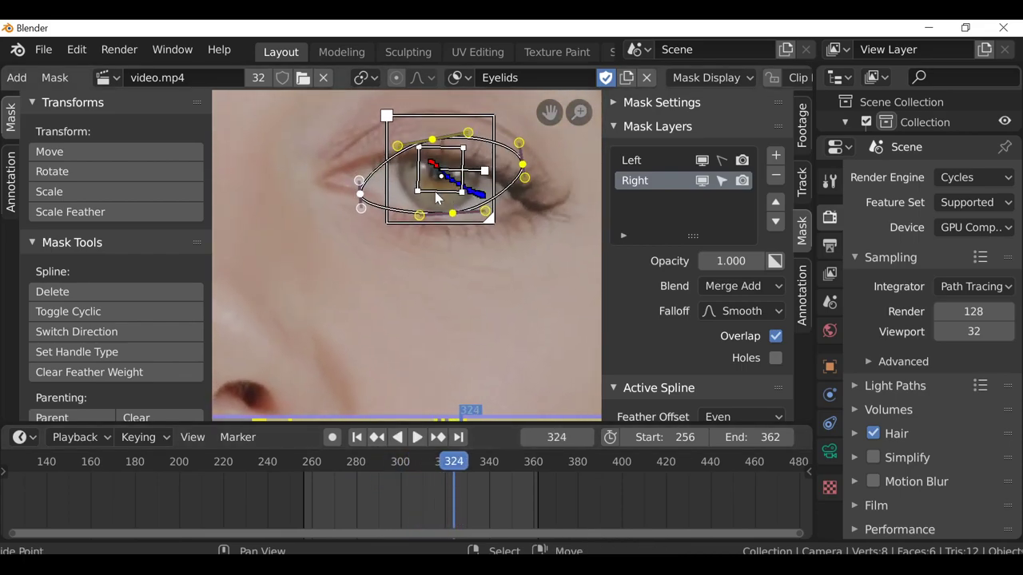
scroll(361, 244, up, 1)
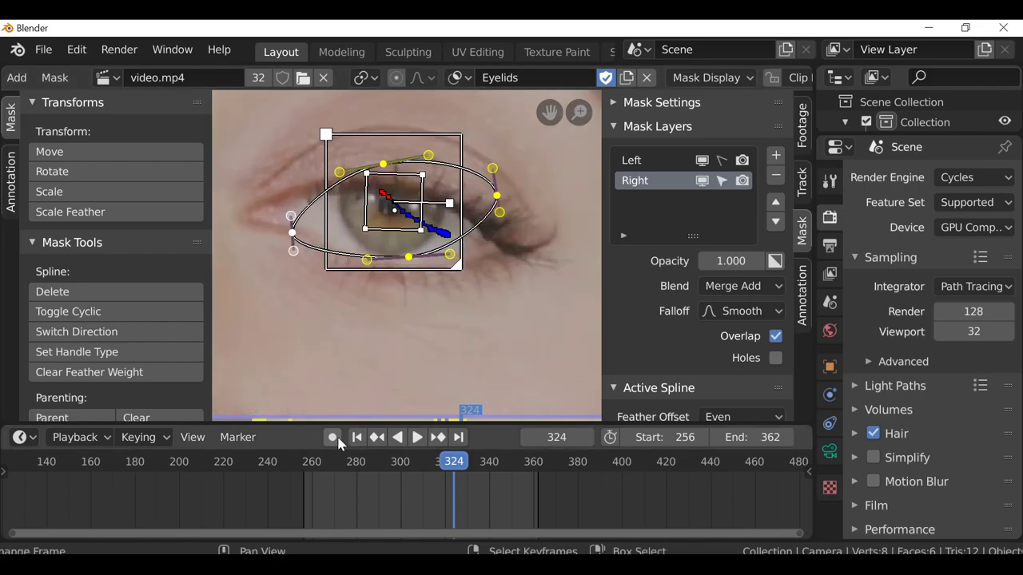
key(r)
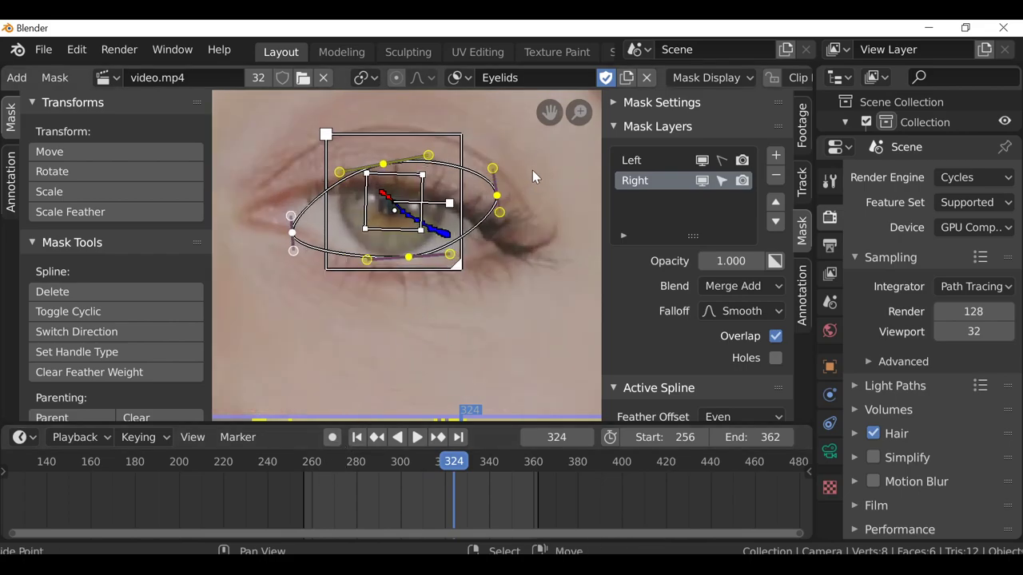
key(Escape)
scroll(434, 267, down, 2)
middle_drag(436, 253, 538, 262)
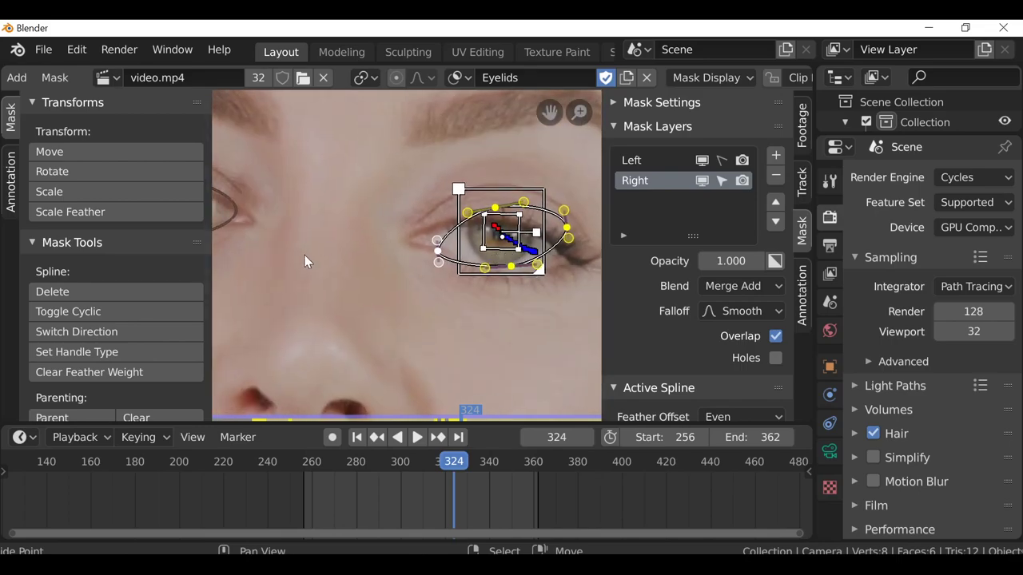
middle_drag(304, 254, 502, 280)
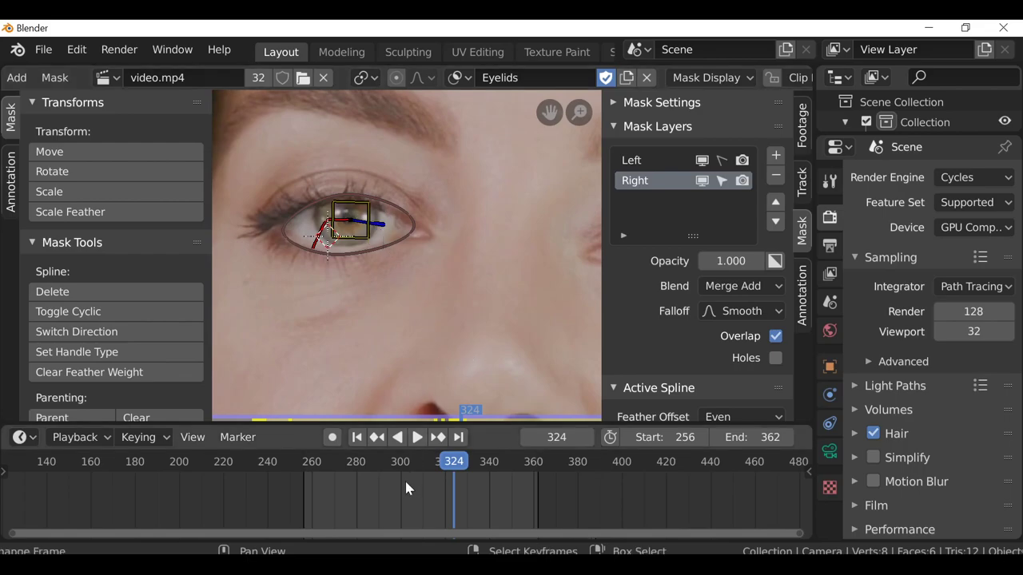
Go back to frame 274, turn on auto keying and select the Left layer of the Eyelids mask
drag(451, 522, 333, 512)
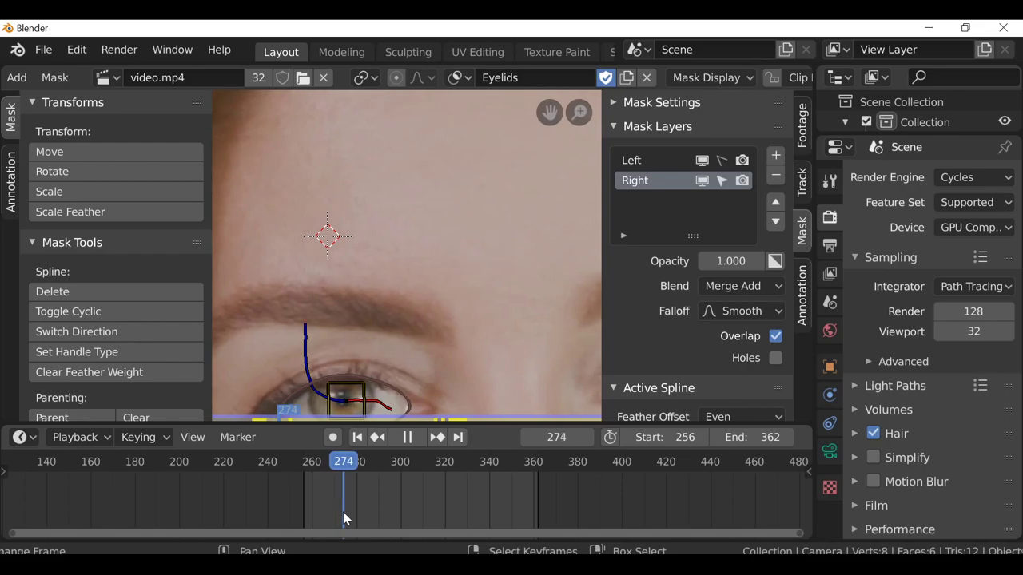
key(space)
middle_drag(383, 324, 407, 233)
scroll(397, 287, up, 2)
middle_drag(397, 288, 426, 235)
drag(344, 505, 339, 505)
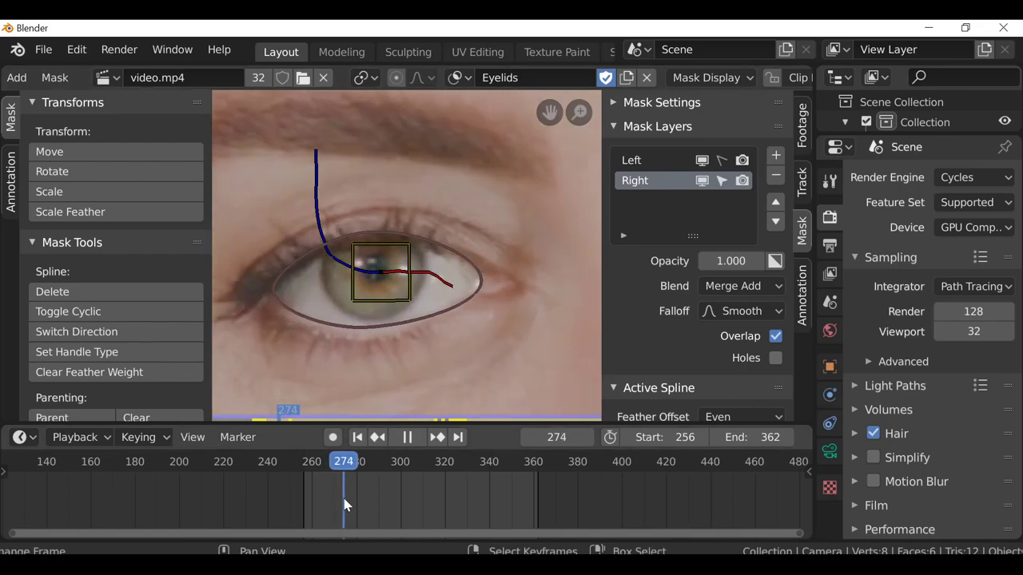
key(space)
click(332, 437)
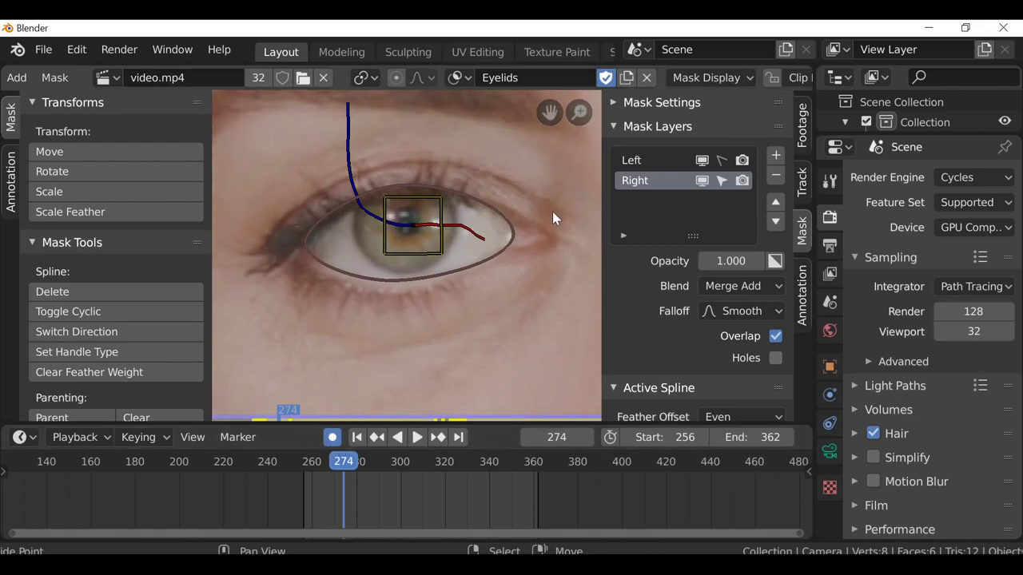
click(615, 162)
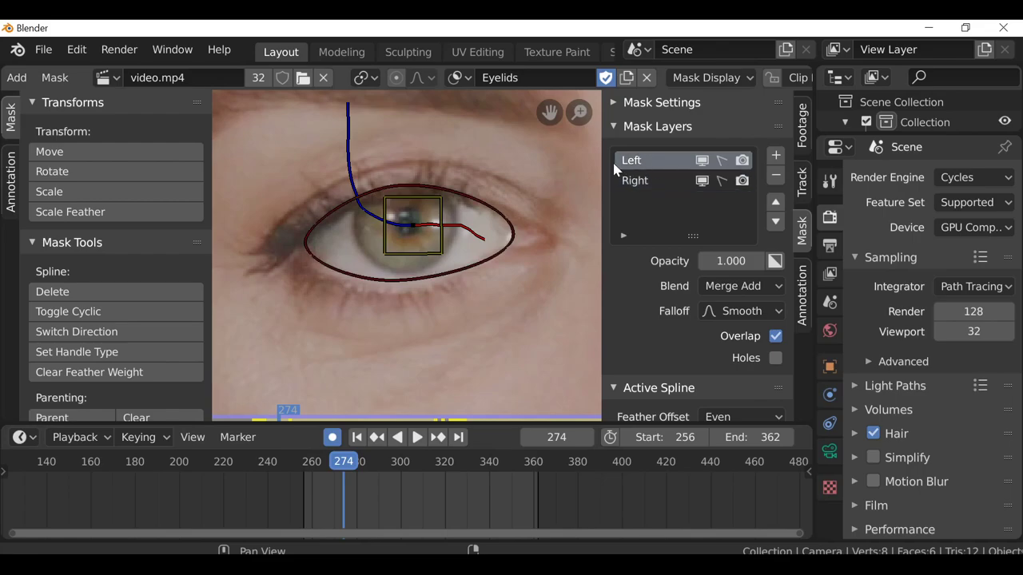
Make the Left eyelid layer selectable and key its whole outline in place at frame 274 with a Move
click(721, 161)
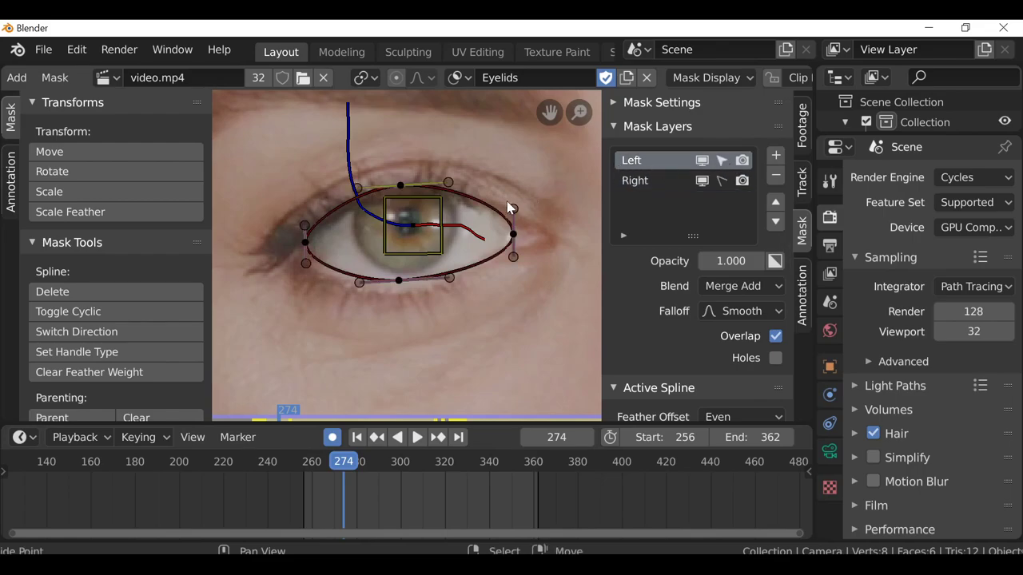
key(a)
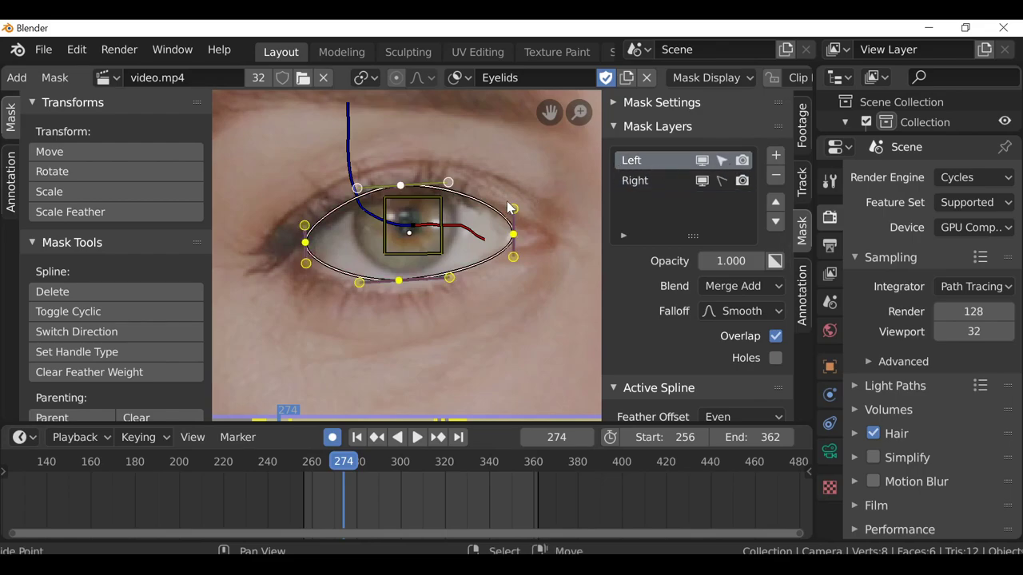
key(g)
click(508, 207)
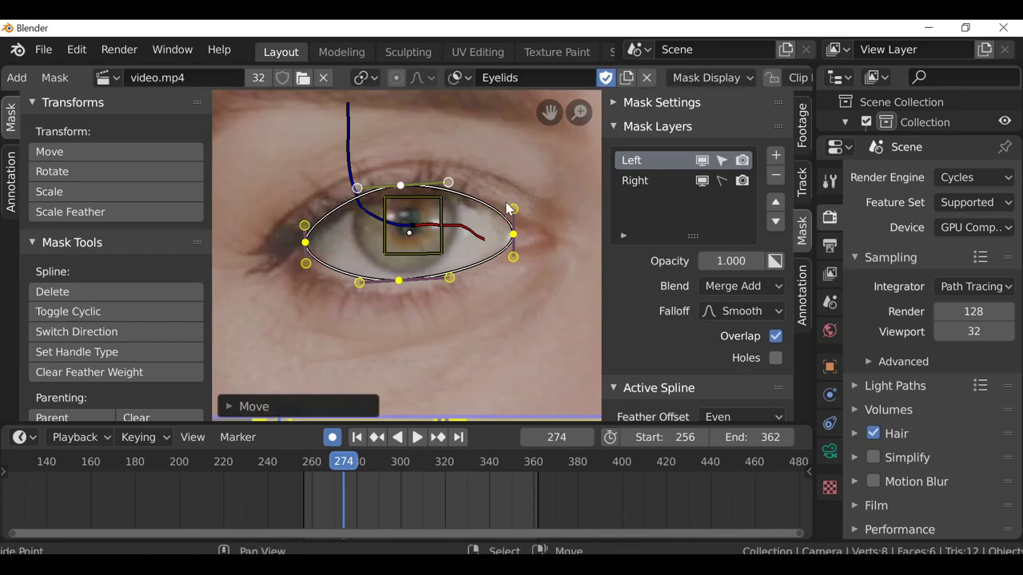
At frames 273 and 272, lower the outline's upper lid point and adjust both eye corners to follow the eyelid
key(Left)
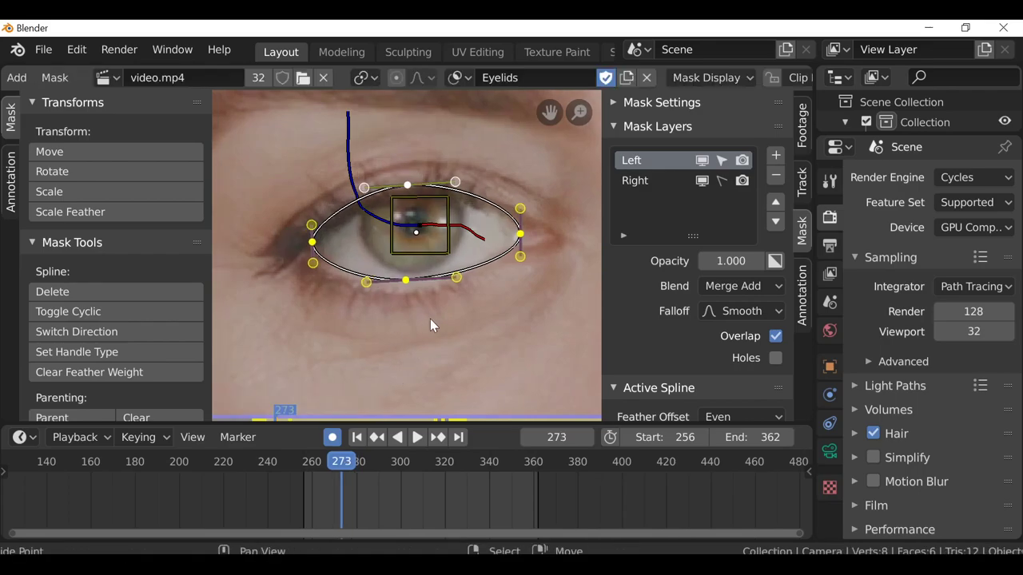
drag(412, 188, 412, 199)
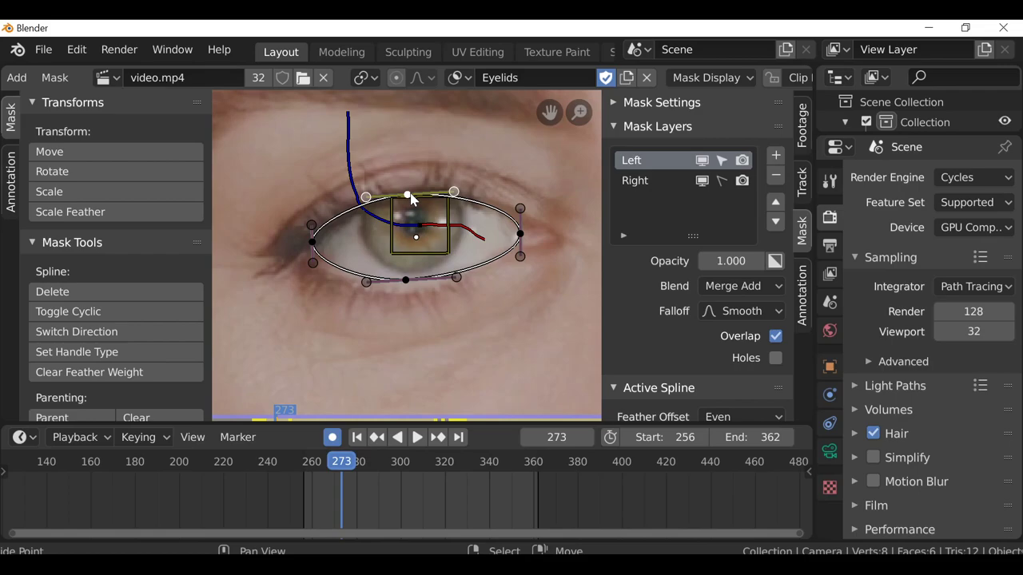
drag(520, 231, 518, 231)
drag(312, 224, 312, 233)
key(Left)
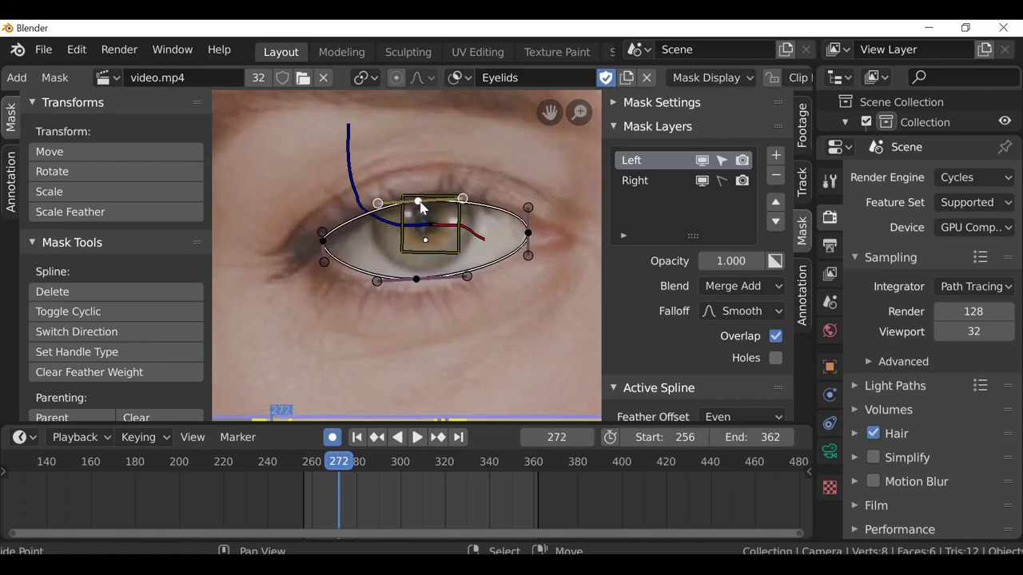
click(418, 199)
drag(527, 232, 525, 235)
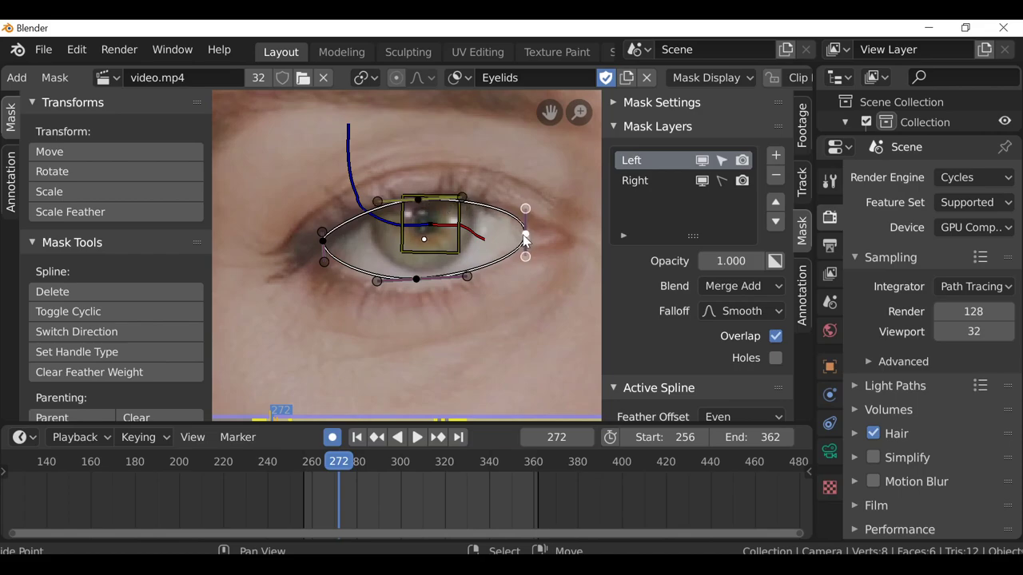
drag(322, 241, 327, 245)
At frame 271, lower the upper lid point of the Left eyelid outline to the edge of the lid
key(Left)
scroll(435, 252, up, 2)
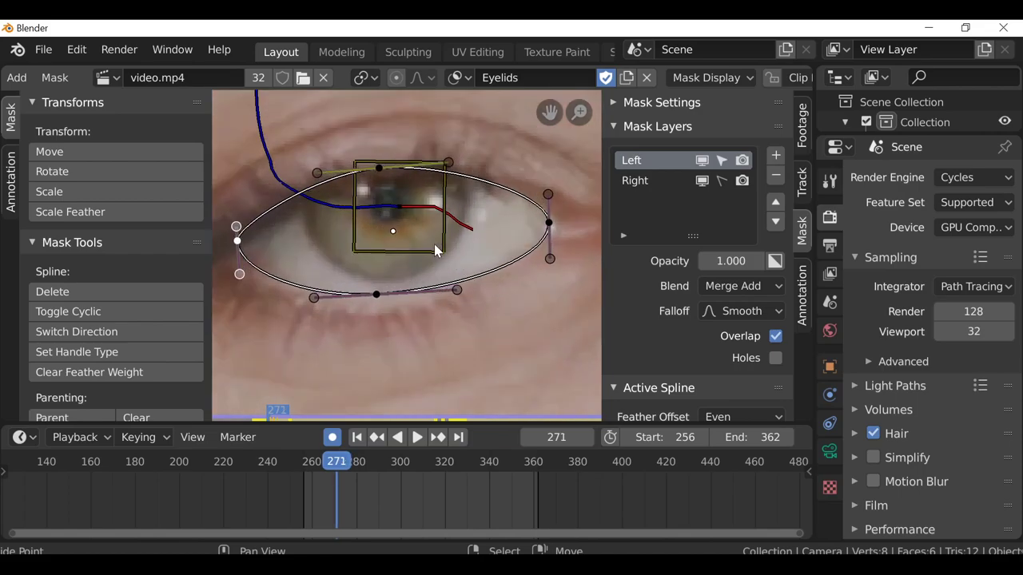
drag(376, 174, 378, 182)
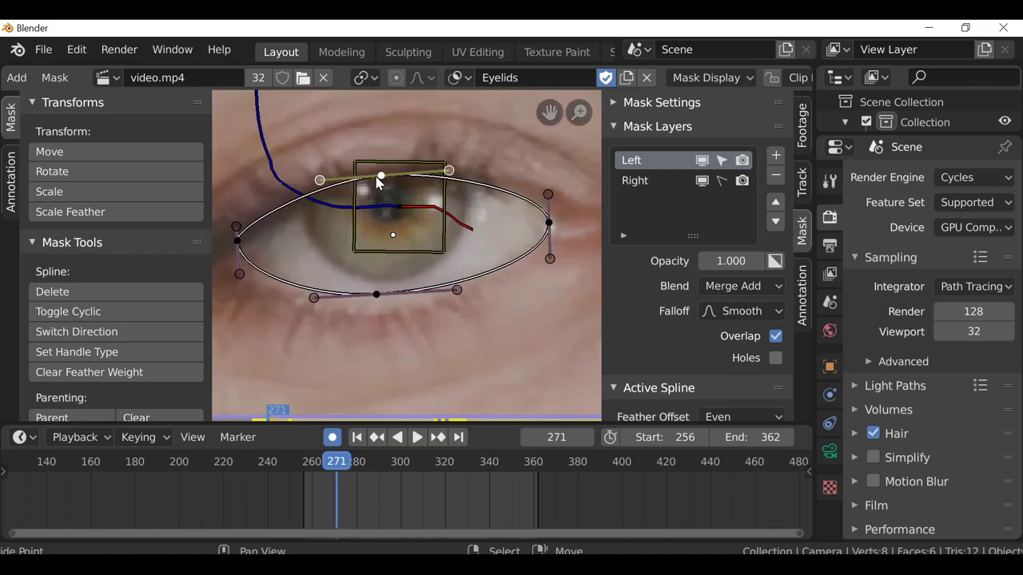
click(377, 293)
Compare the neighbouring frames and lower the upper lid point to fit the narrowing eye at frame 270
key(Left)
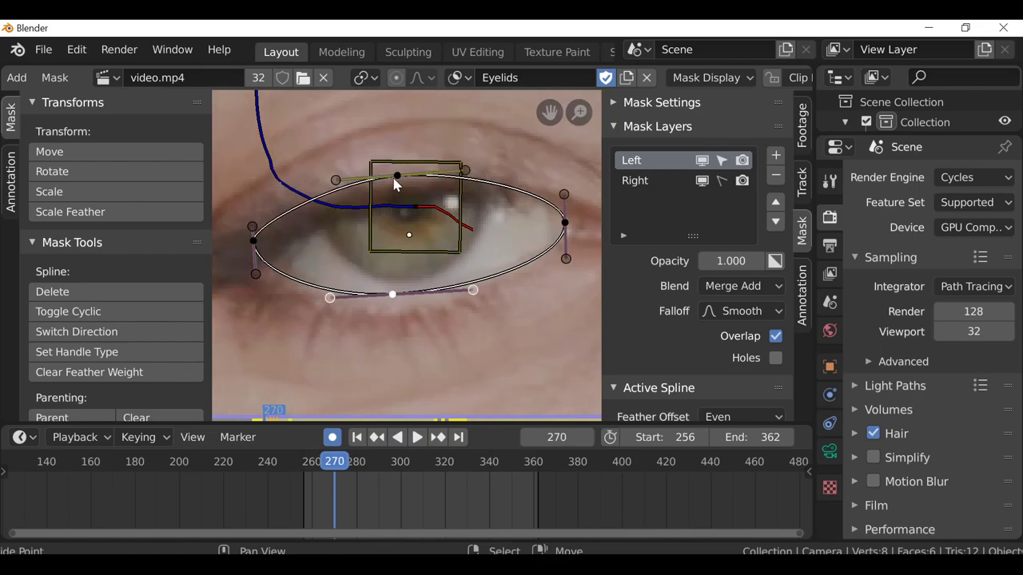
key(Right)
key(Right)
key(Right)
key(Left)
key(Left)
key(Left)
click(401, 200)
Flatten and narrow the eyelid outline to match the closing eye, working from frame 269 back to 267
key(Left)
drag(413, 200, 414, 221)
click(298, 267)
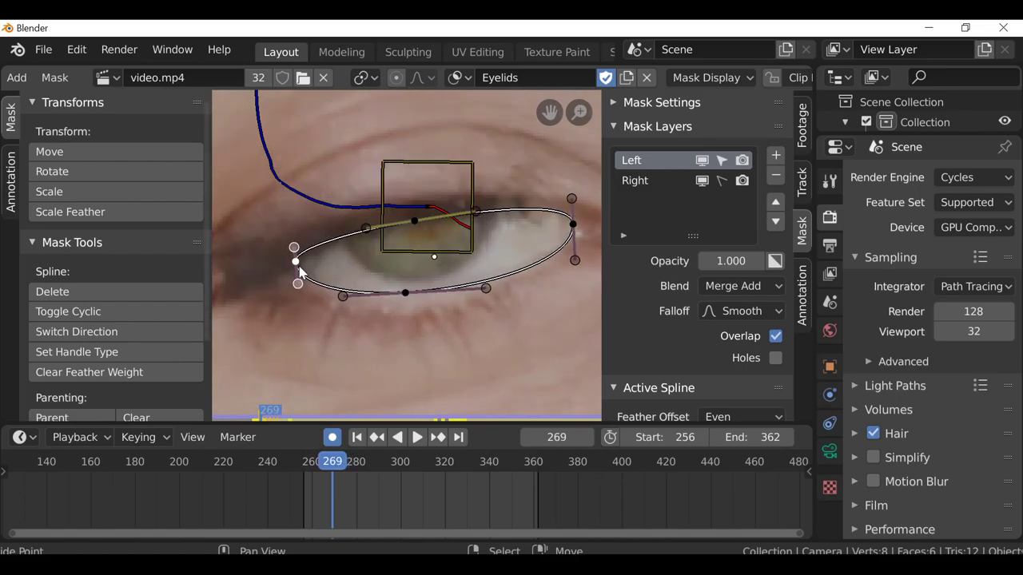
key(Left)
key(Left)
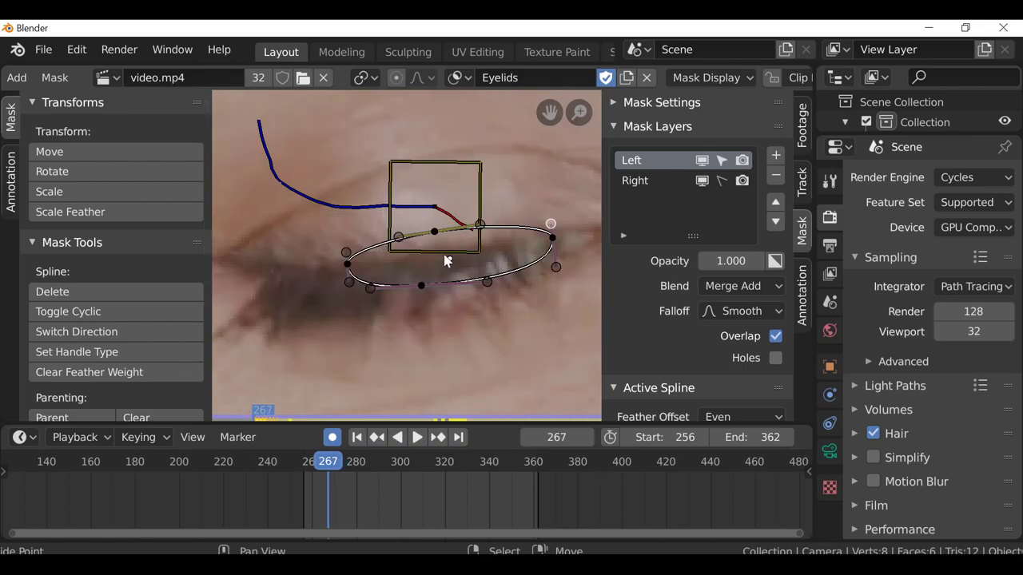
At frame 267, move the whole Left eyelid outline straight up, beyond the upper edge of the image
scroll(466, 266, down, 1)
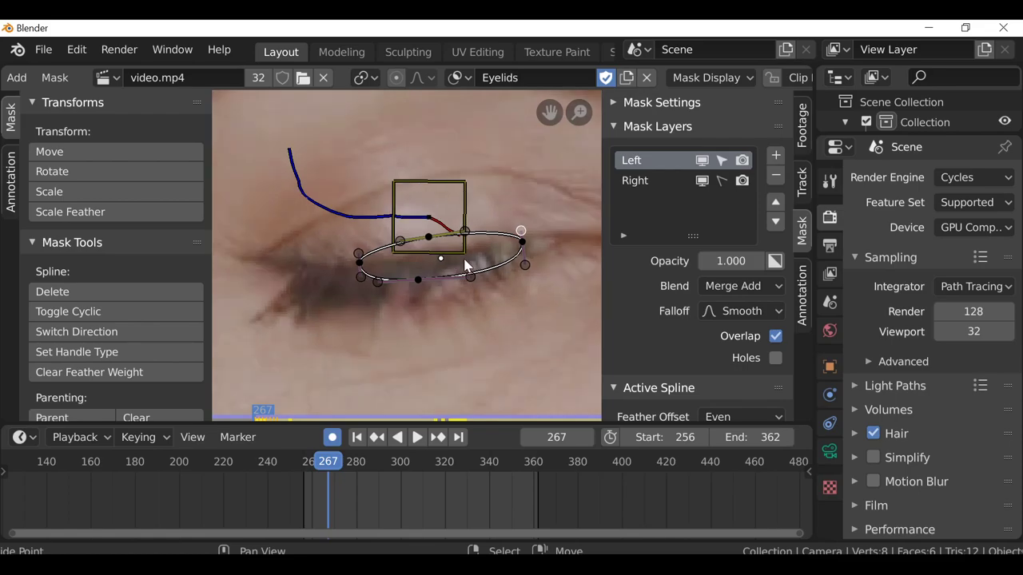
scroll(466, 265, down, 6)
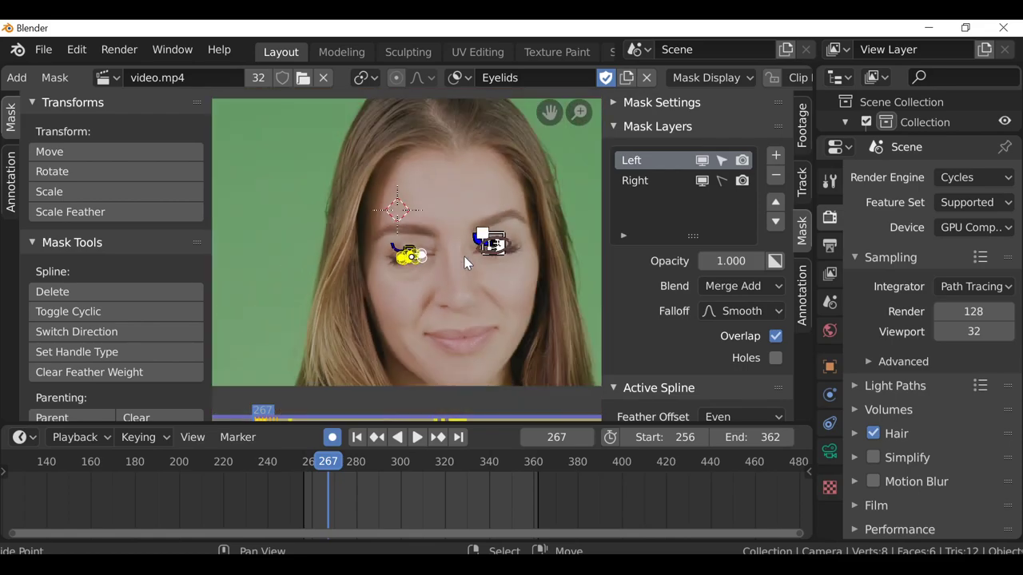
scroll(466, 265, down, 1)
key(g)
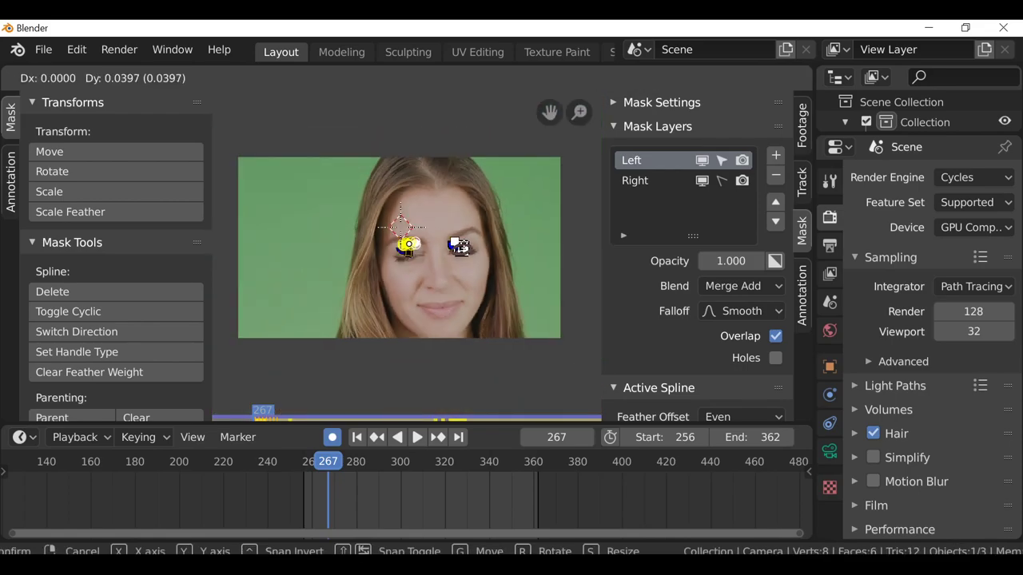
key(y)
click(466, 144)
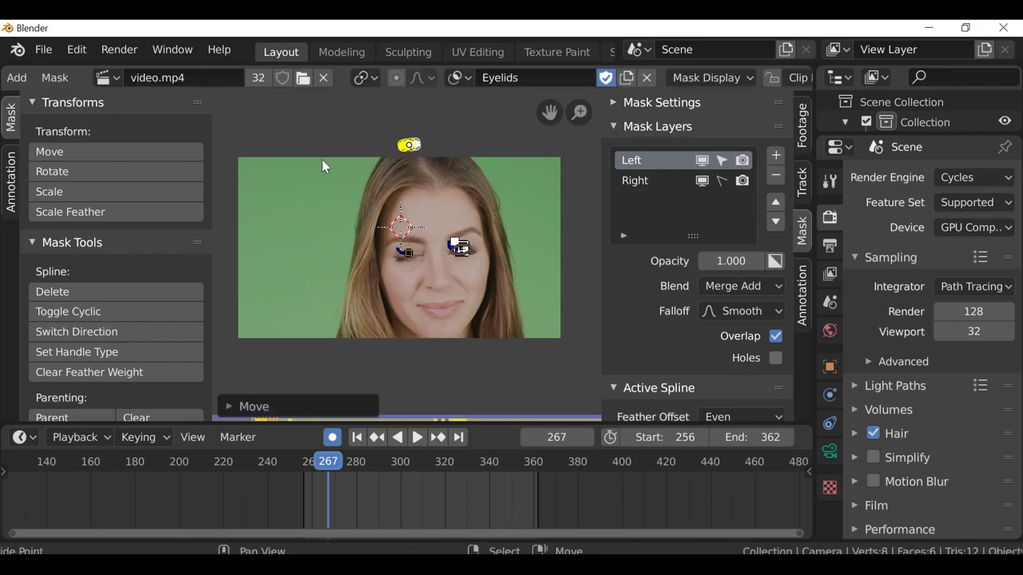
Step back to frame 263 and return to 267 to examine where the outline sits while the eye is closed
scroll(468, 208, up, 1)
key(Left)
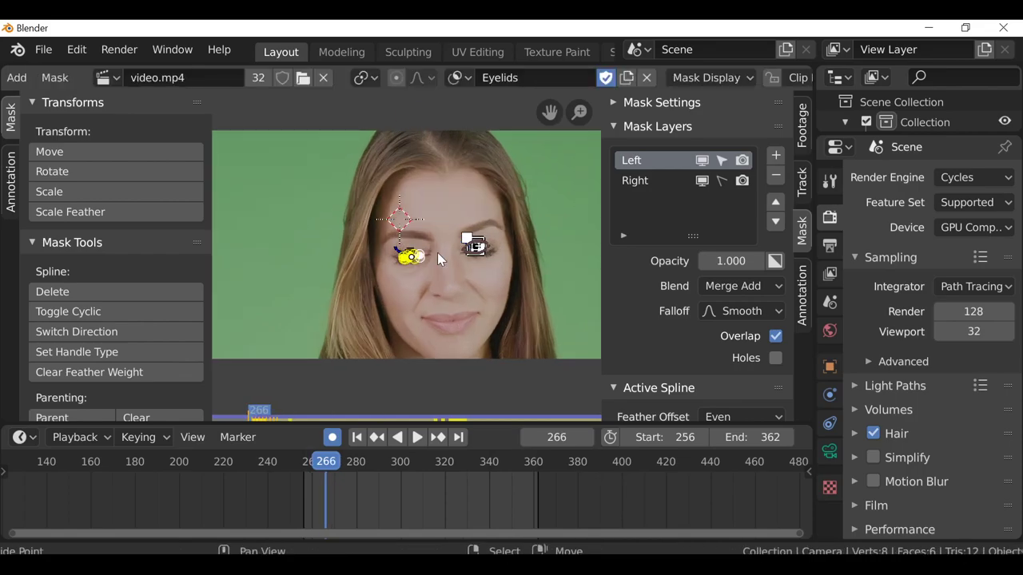
key(Left)
key(Left)
key(Left)
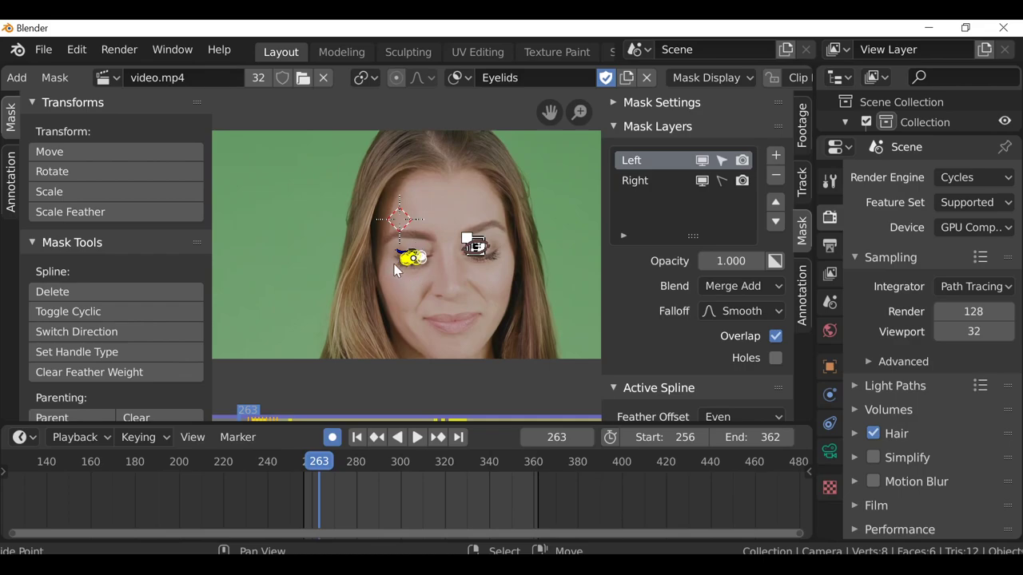
scroll(394, 270, up, 2)
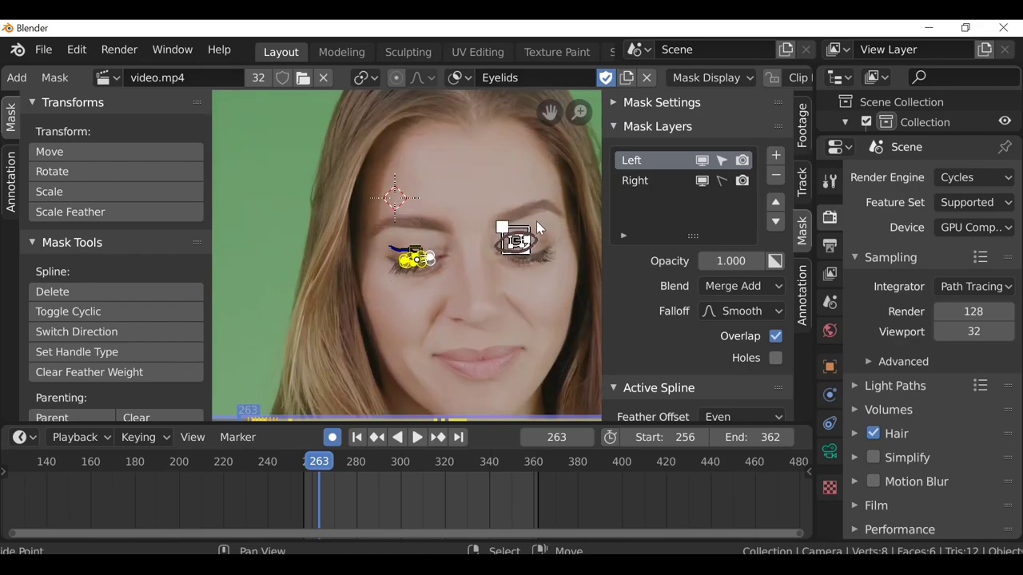
key(Right)
key(Right)
key(Right)
key(Right)
middle_drag(426, 147, 427, 303)
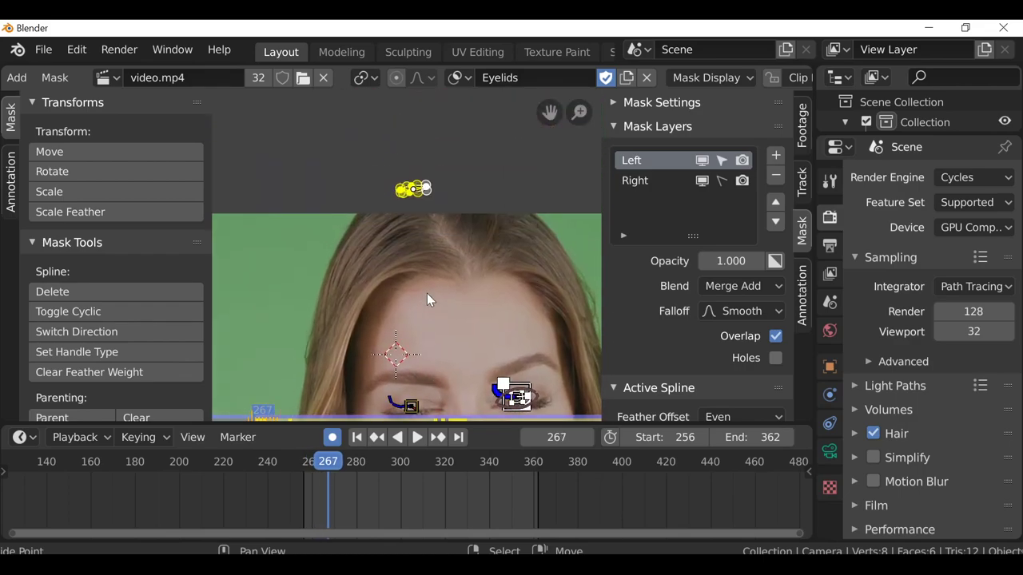
At frames 266 and 265, move the whole Left eyelid outline along Y to above the image
key(Left)
key(g)
key(y)
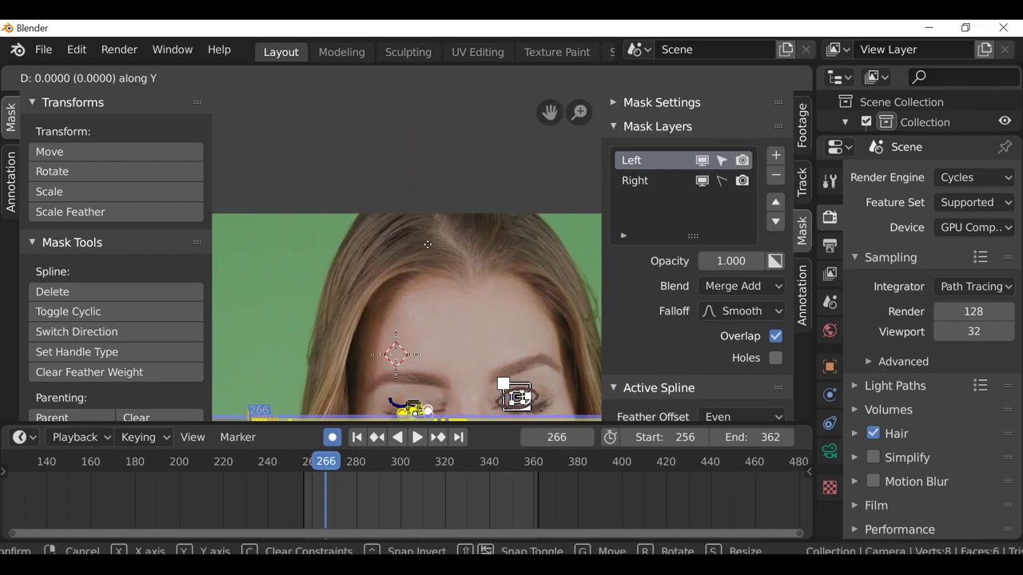
click(436, 332)
key(Left)
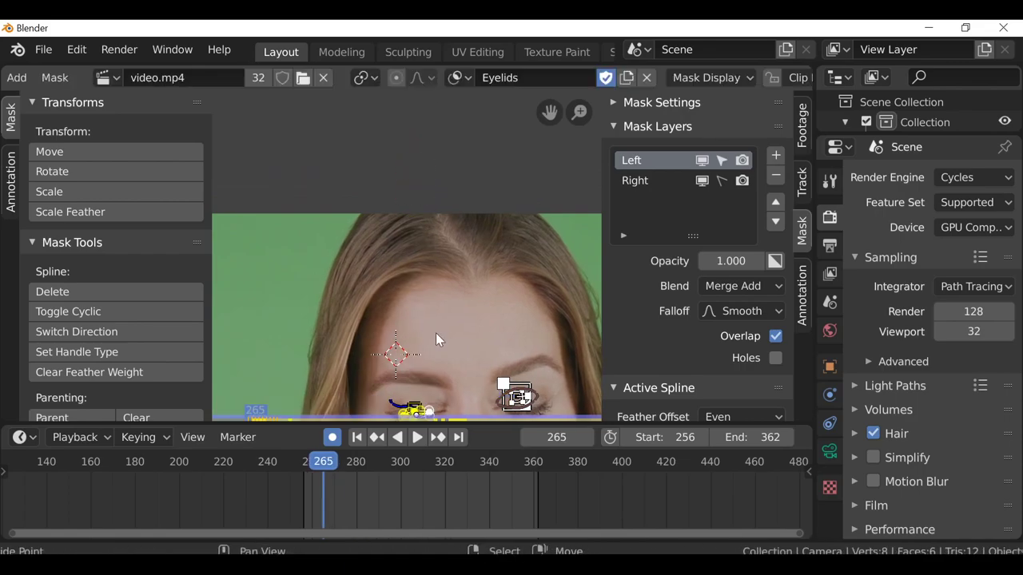
key(g)
key(y)
click(433, 117)
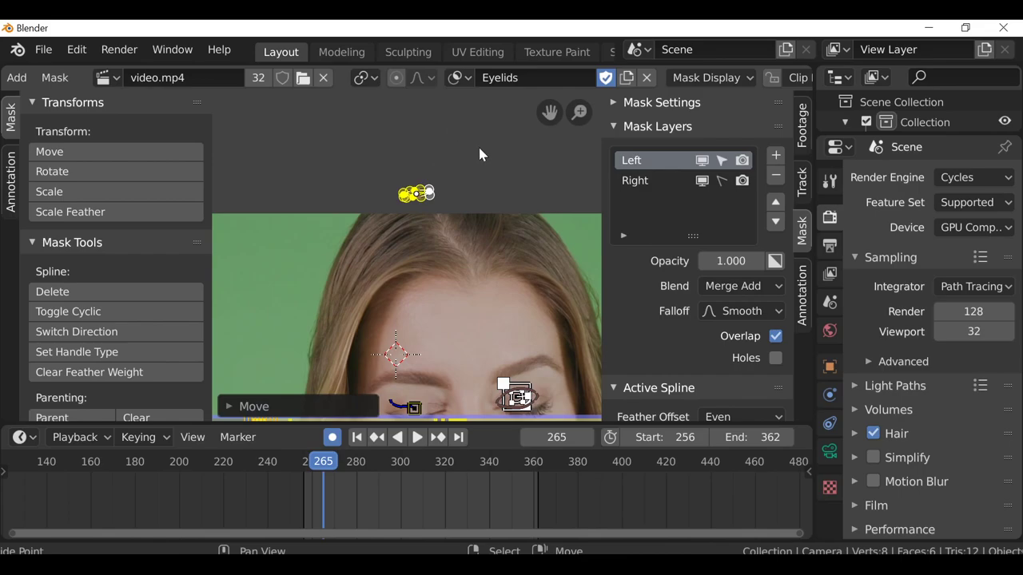
Step between frames 265 and 270 to examine how the outline follows the opening of the image's left eye
middle_drag(449, 397, 440, 233)
scroll(440, 232, up, 5)
key(Right)
key(Right)
key(Right)
key(Right)
key(Right)
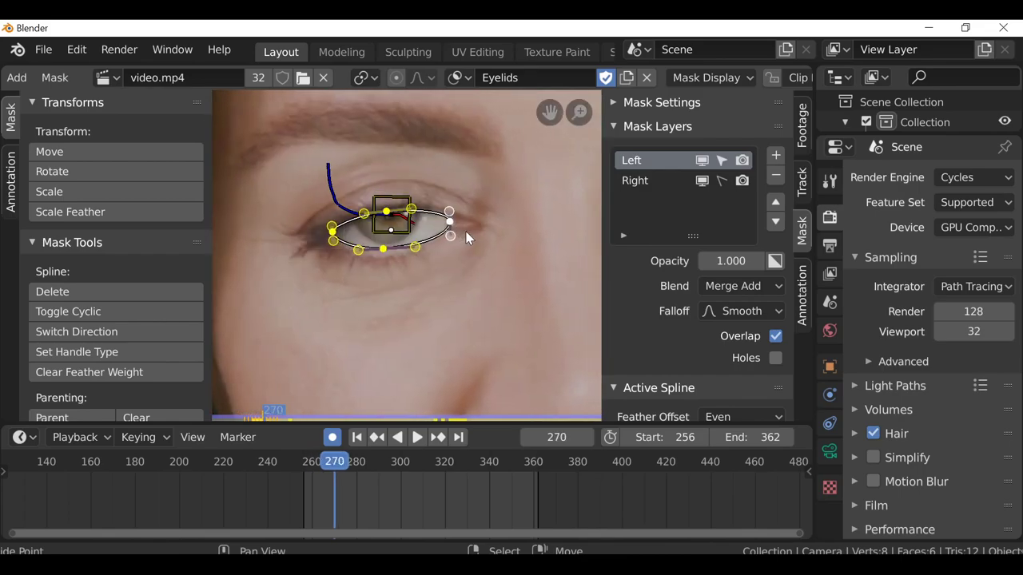
key(Left)
key(Left)
scroll(477, 240, up, 3)
key(Right)
key(Right)
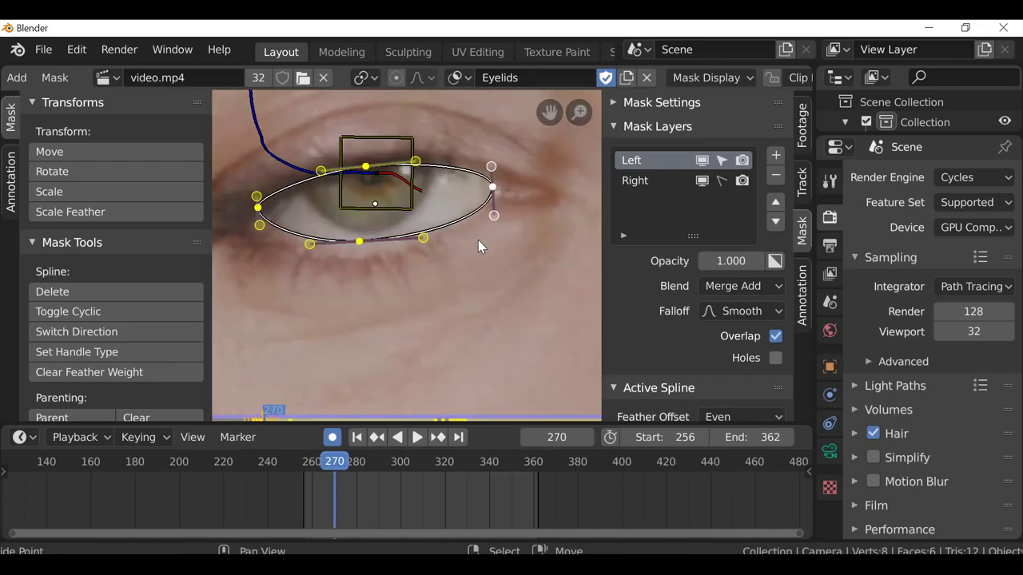
Step through the footage up to frame 303 to examine how the Left eyelid outline follows the eye
key(Right)
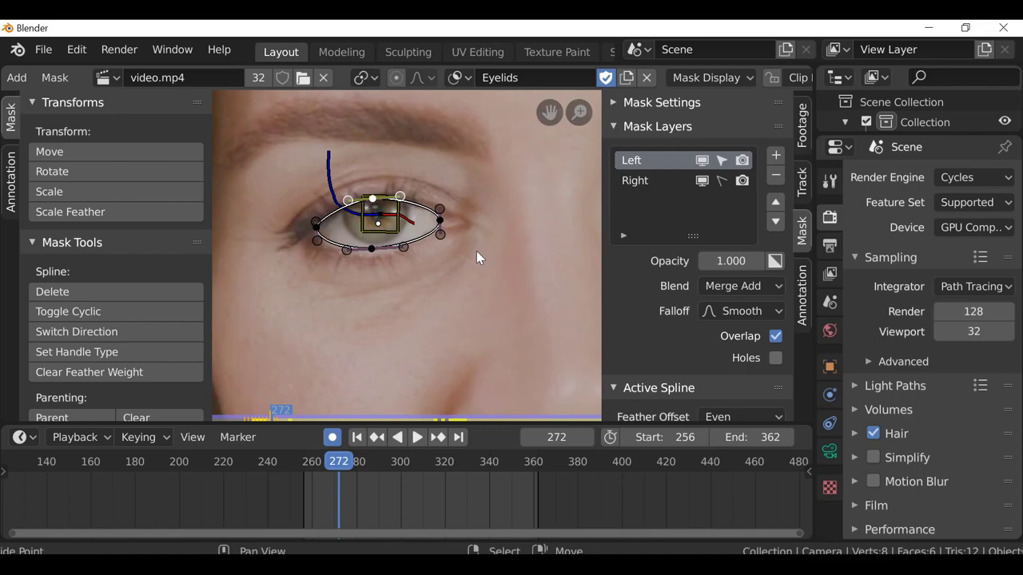
key(Right)
key(Right)
key(Right)
key(Right)
key(Right)
key(Right)
key(Right)
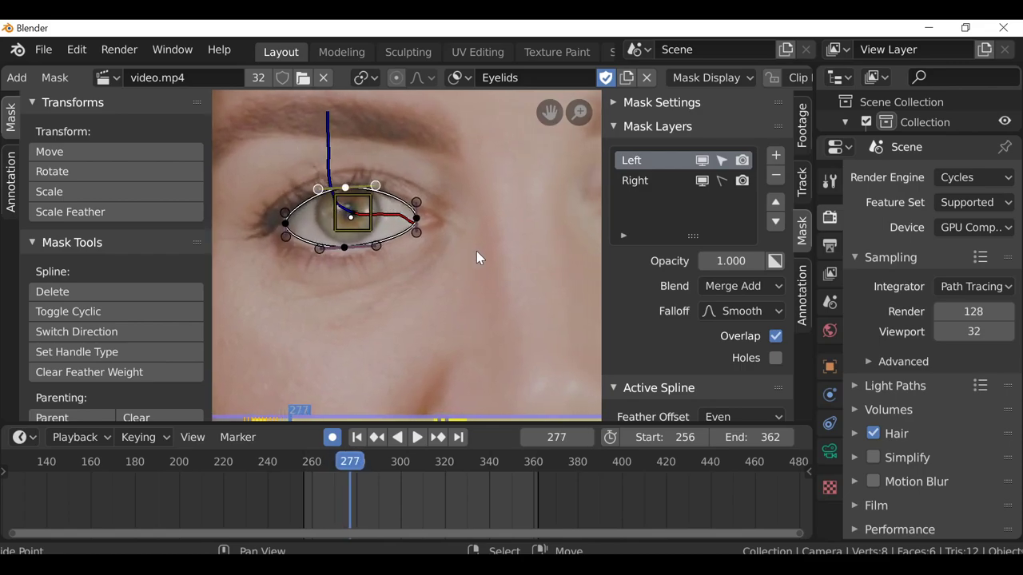
key(Right)
key(Right)
key(Right)
key(Right)
key(Right)
key(Right)
key(Right)
key(Right)
key(Right)
key(Right)
key(Right)
key(Right)
key(Right)
key(Right)
key(Right)
key(Right)
key(Right)
key(Right)
key(Right)
key(Right)
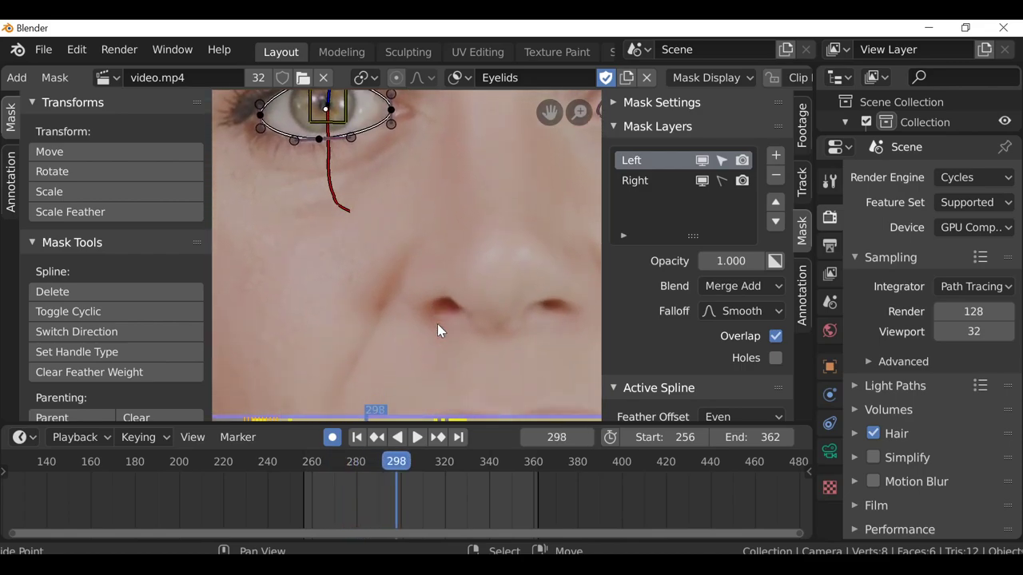
middle_drag(395, 272, 393, 360)
scroll(384, 304, up, 2)
middle_drag(381, 301, 395, 340)
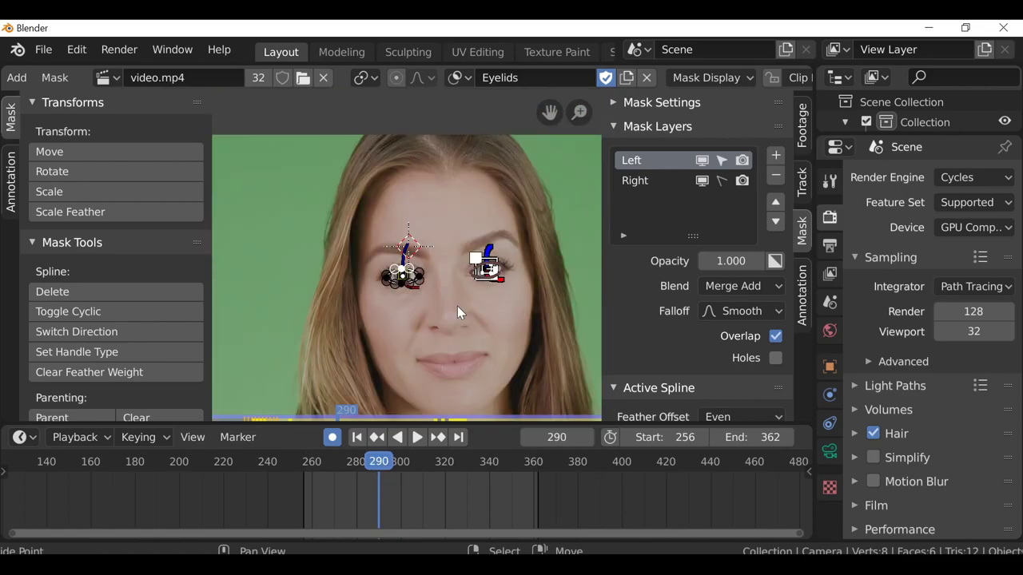
key(Right)
key(Right)
key(Right)
key(Right)
key(Right)
key(Right)
key(Right)
key(Right)
key(Right)
key(Right)
key(Right)
key(Right)
key(Right)
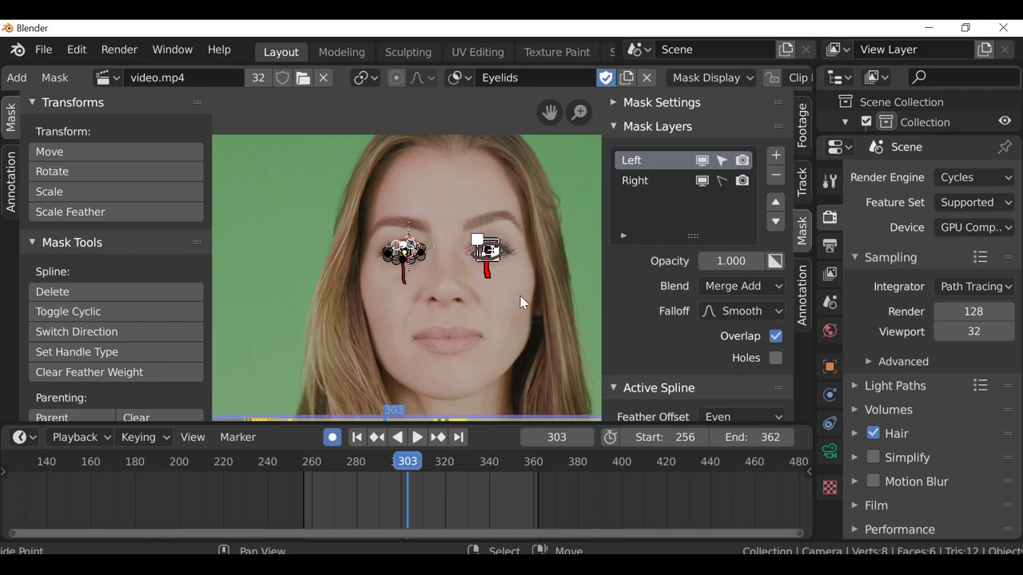
At frame 304, raise the outer corner and lower lid points of the Left outline to fit the eye
scroll(519, 263, up, 3)
scroll(410, 261, up, 7)
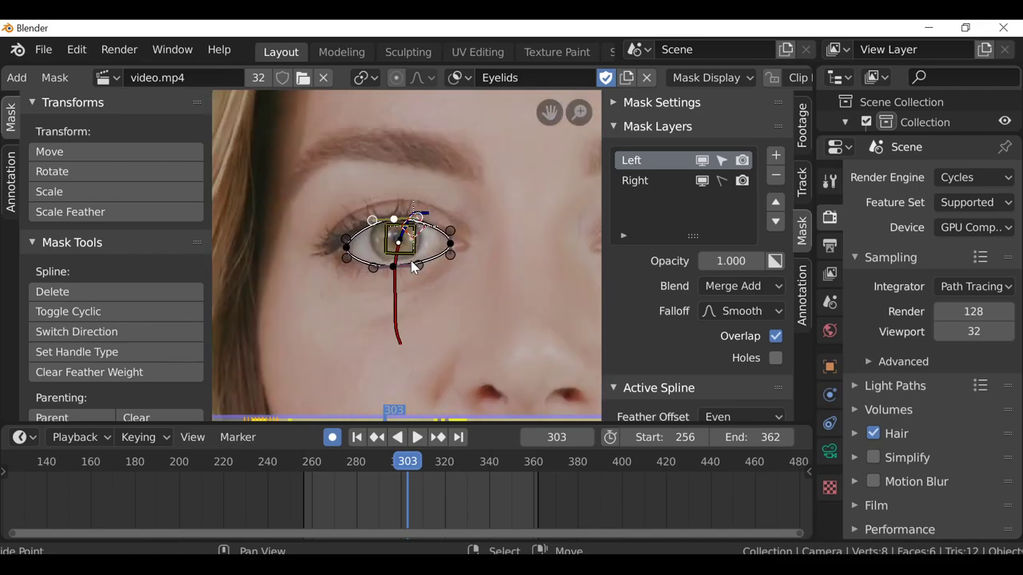
key(Left)
key(Left)
key(Left)
key(Left)
scroll(463, 262, down, 1)
middle_drag(327, 295, 353, 260)
key(Right)
key(Right)
key(Right)
key(Right)
key(Right)
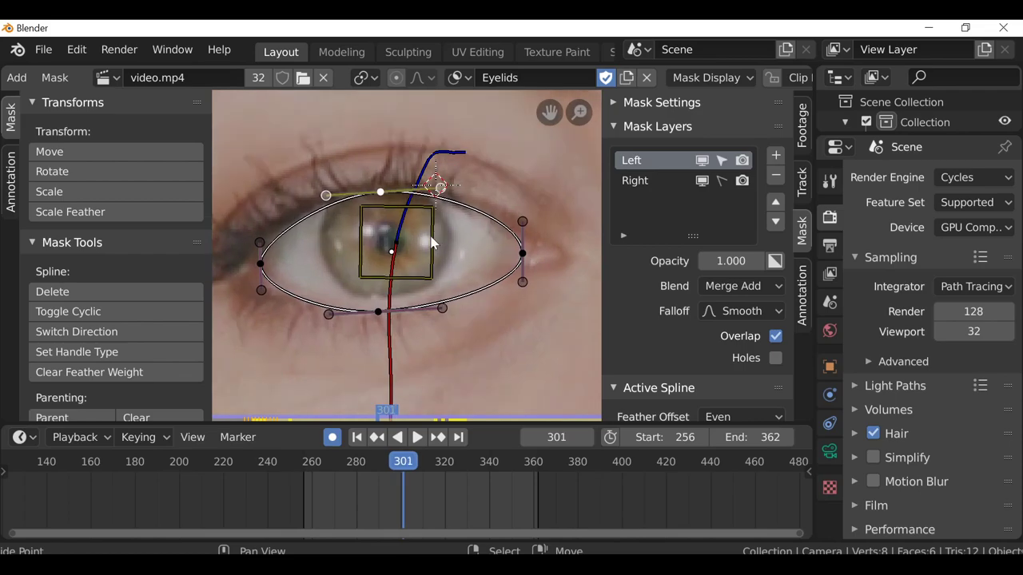
click(272, 228)
drag(271, 228, 272, 219)
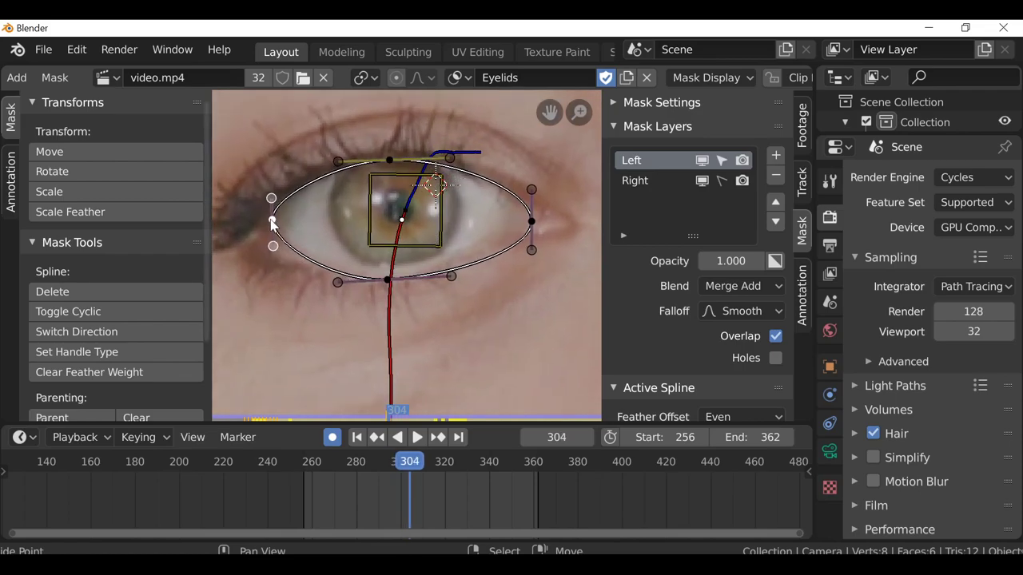
drag(377, 278, 381, 273)
Go back to frame 302 and select the inner corner point of the Left eyelid outline
key(Left)
key(Left)
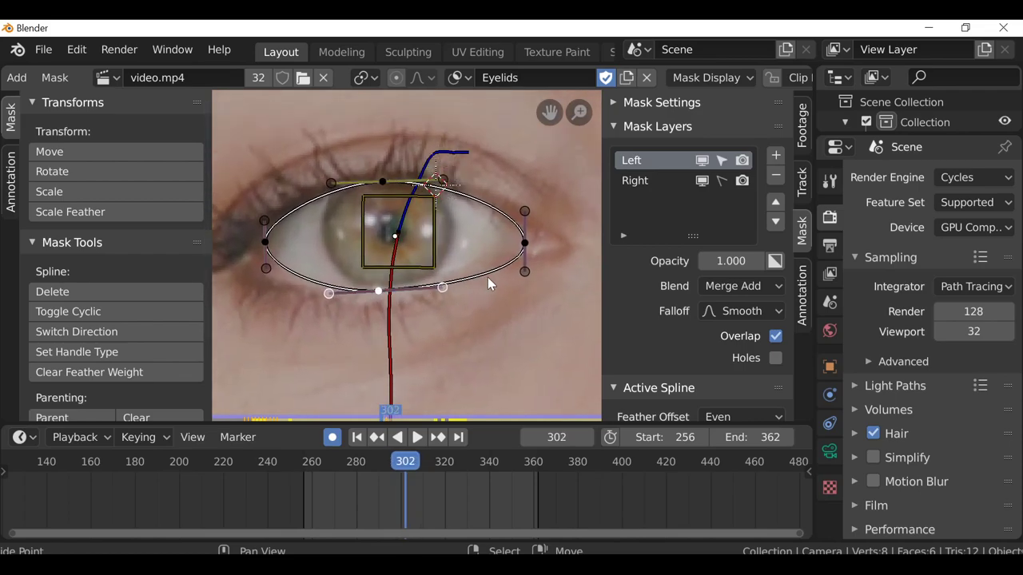
click(524, 243)
Advance to frame 313 and rotate the whole Left eyelid outline slightly clockwise to match the eye's tilt
scroll(456, 270, down, 3)
key(Right)
key(Right)
key(Right)
key(Right)
key(Right)
key(Right)
key(Right)
key(Right)
key(Right)
key(Right)
key(Right)
key(Right)
key(Left)
key(a)
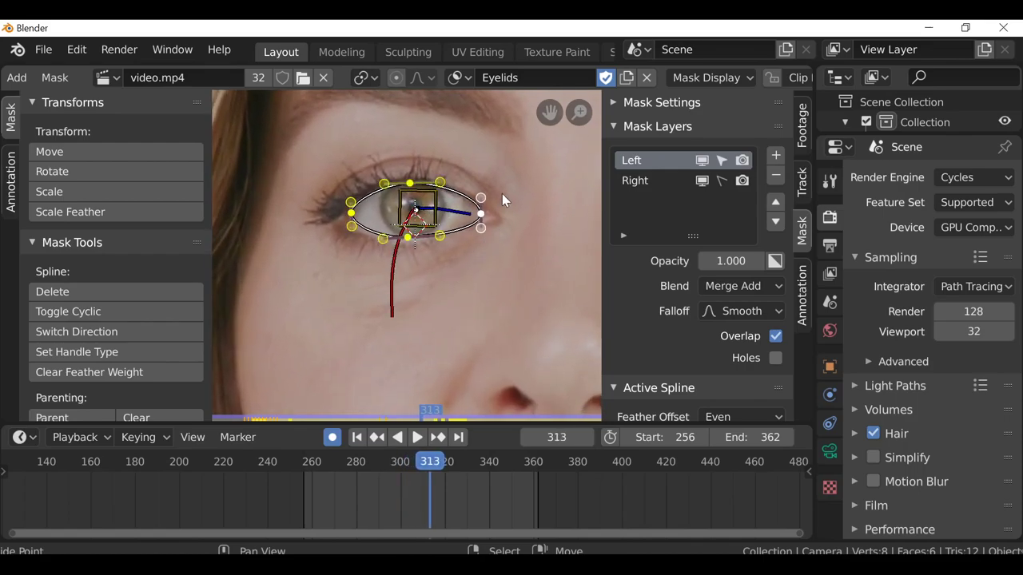
key(r)
click(509, 199)
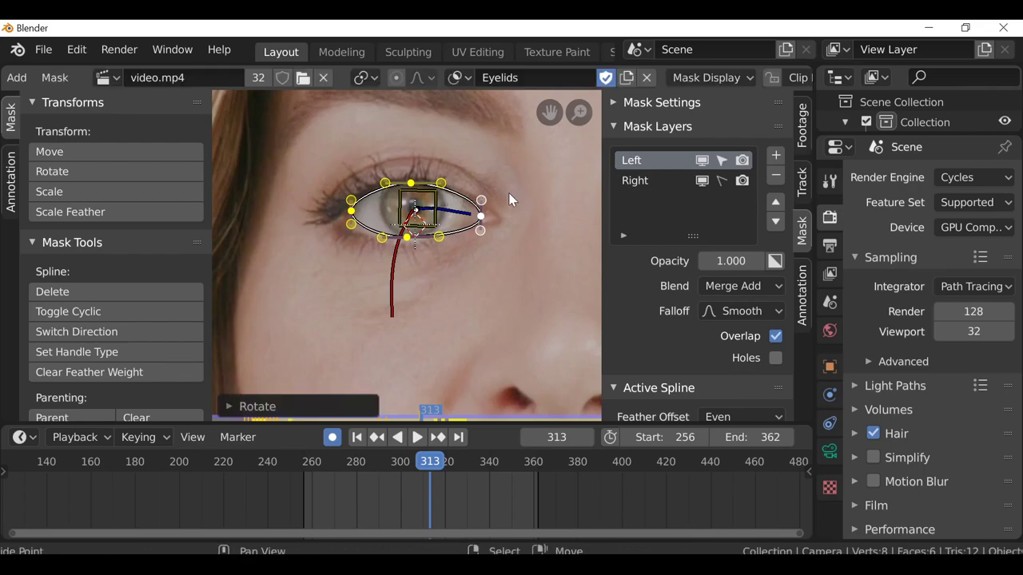
At frame 313, resize the whole Left eyelid outline and nudge it to fit the eye opening
scroll(511, 201, up, 2)
key(s)
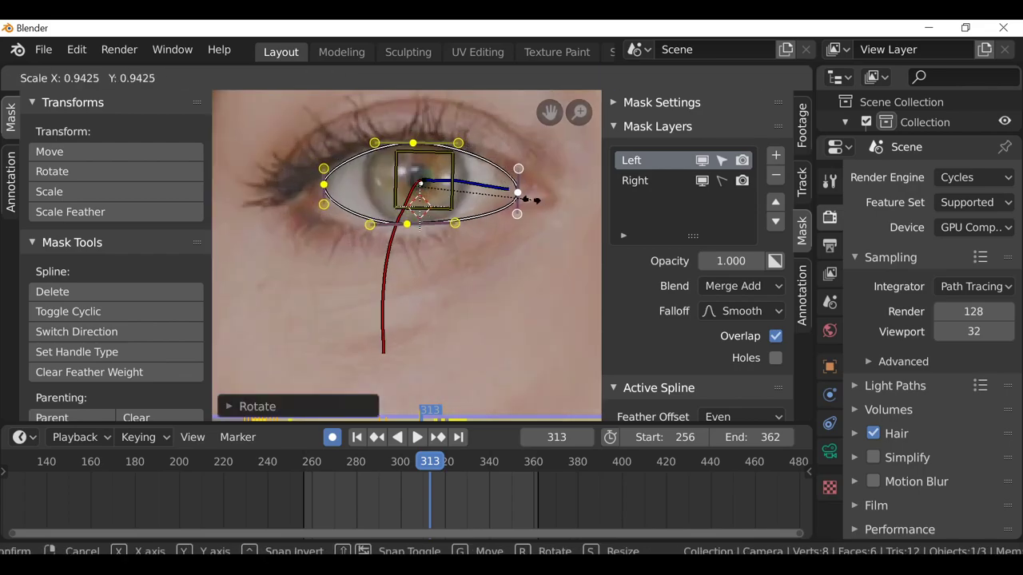
click(532, 199)
key(s)
key(g)
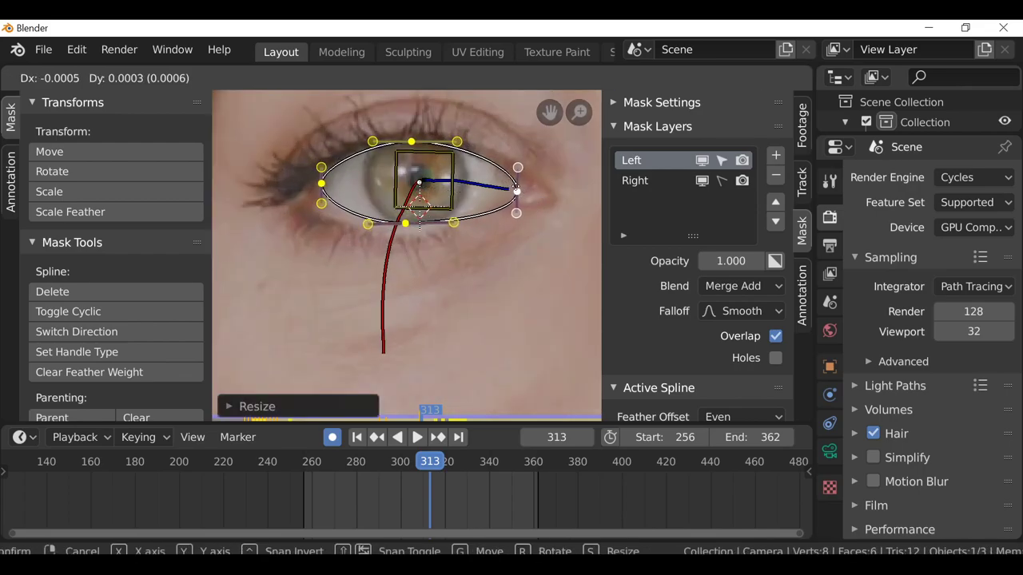
click(391, 220)
At frame 321, adjust the upper lid point and both corner points of the Left outline to fit the eye
scroll(391, 220, up, 3)
drag(406, 194, 404, 195)
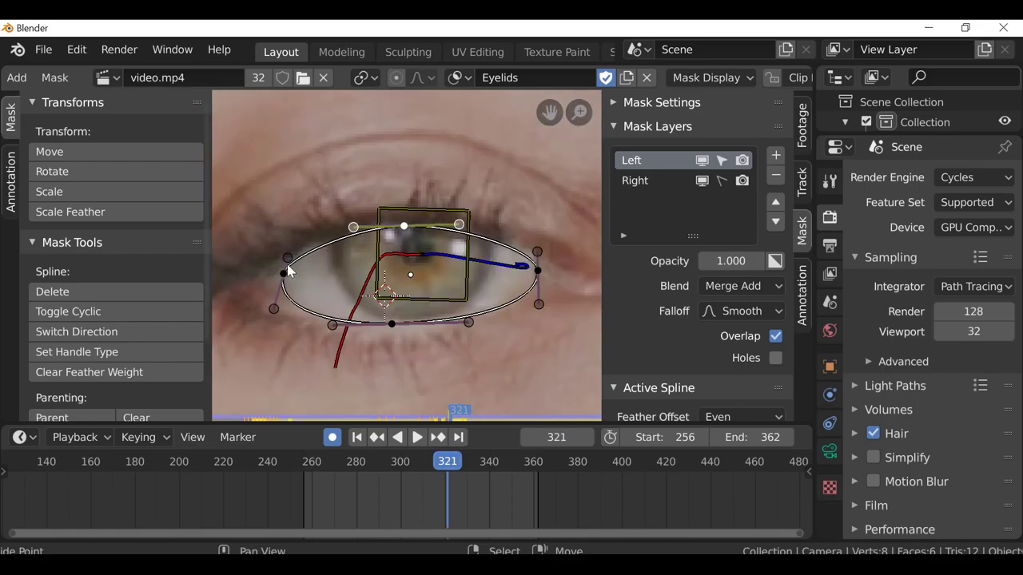
click(286, 272)
drag(286, 272, 283, 271)
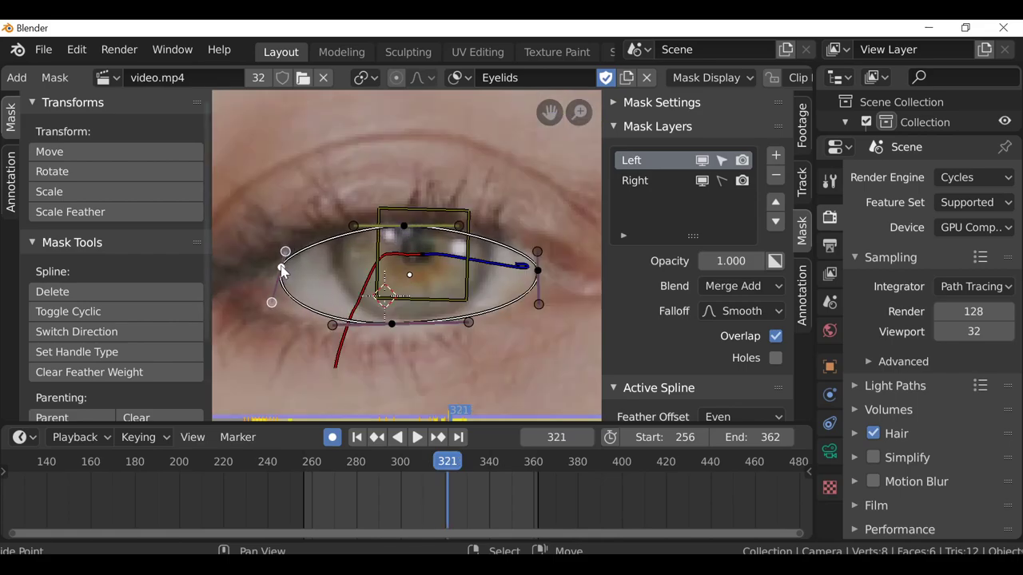
click(537, 270)
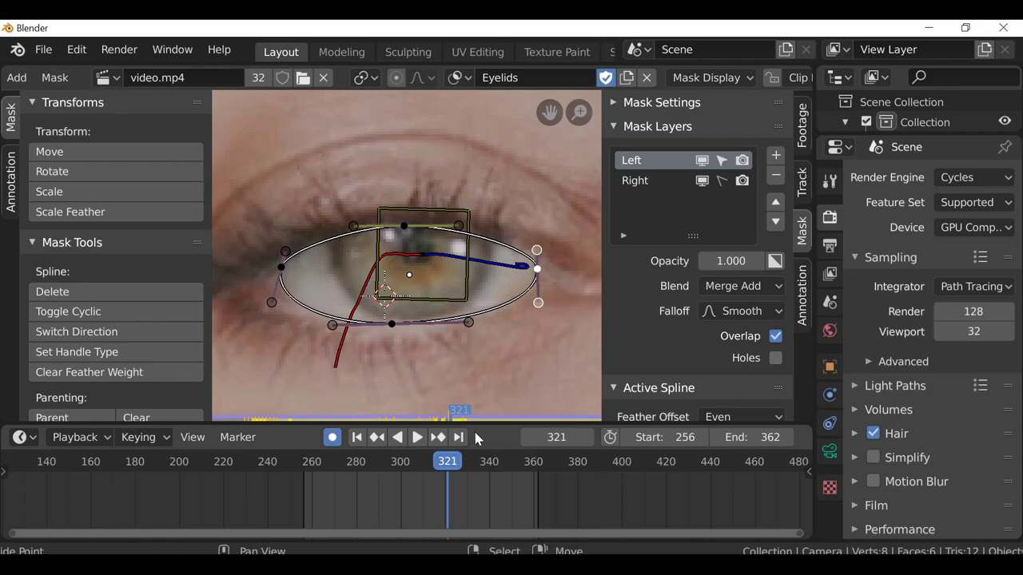
At frame 324, move the inner corner inward and lower the upper lid and outer corner points of the Left outline
key(Right)
drag(573, 272, 570, 272)
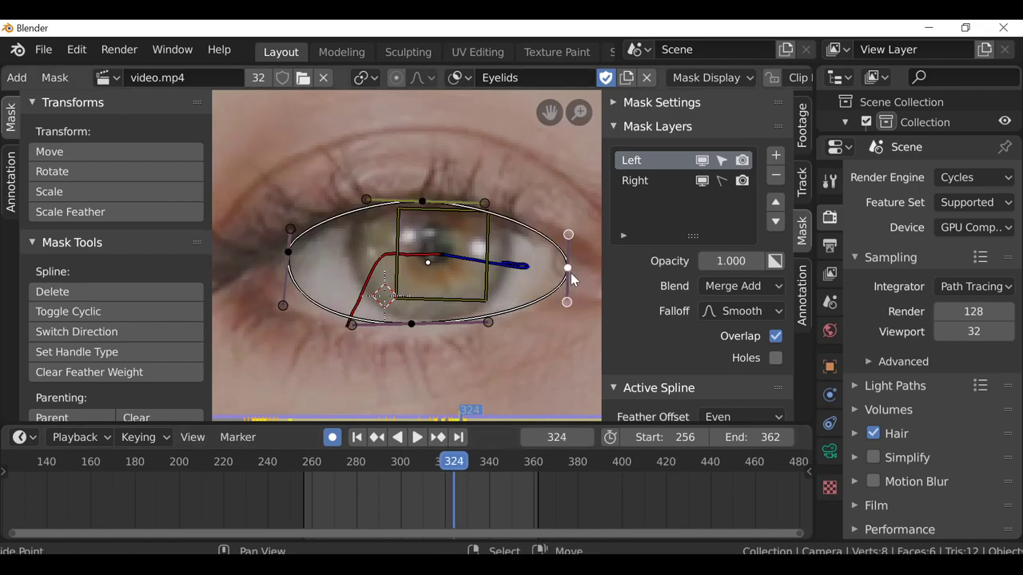
drag(417, 205, 421, 209)
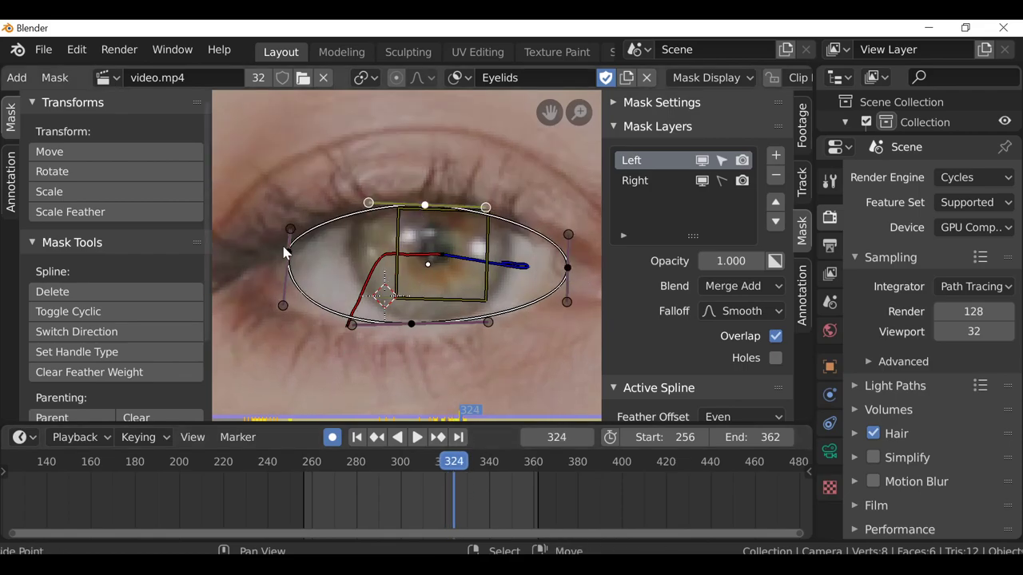
drag(291, 254, 291, 258)
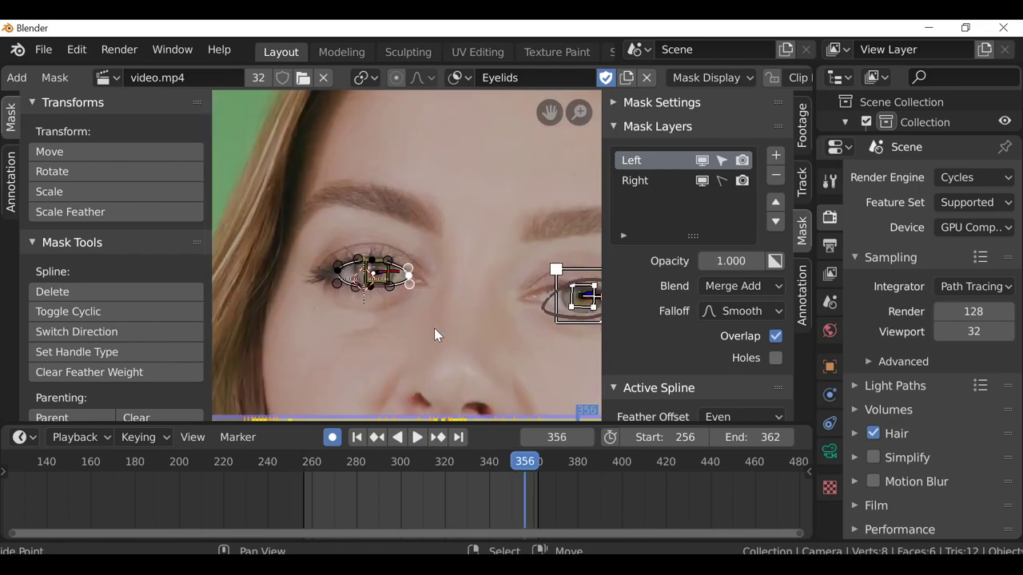
Step through the footage up to frame 368 and back to 289 to examine how the Left eyelid outline follows the eye
key(shift+Right)
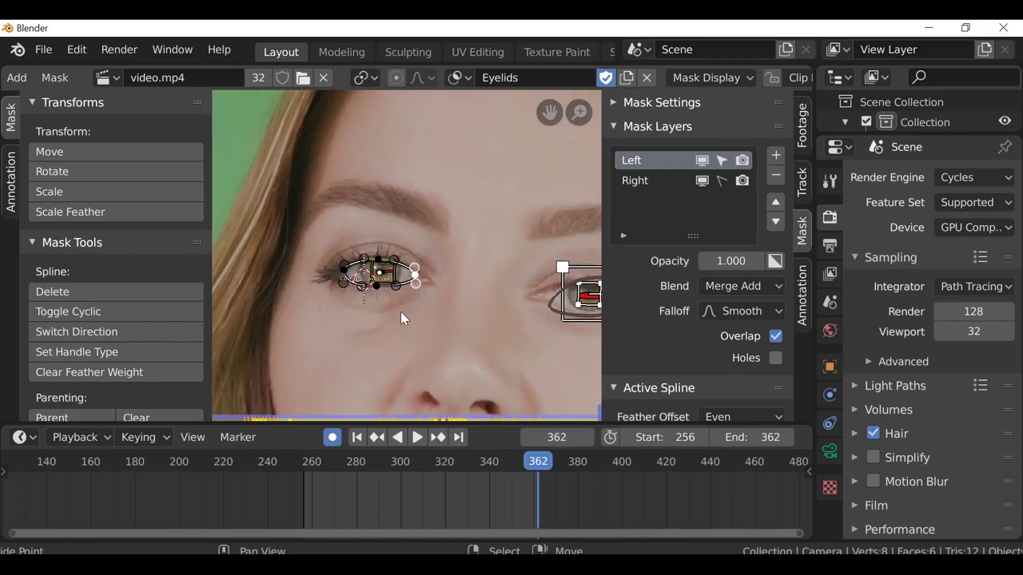
scroll(441, 283, down, 2)
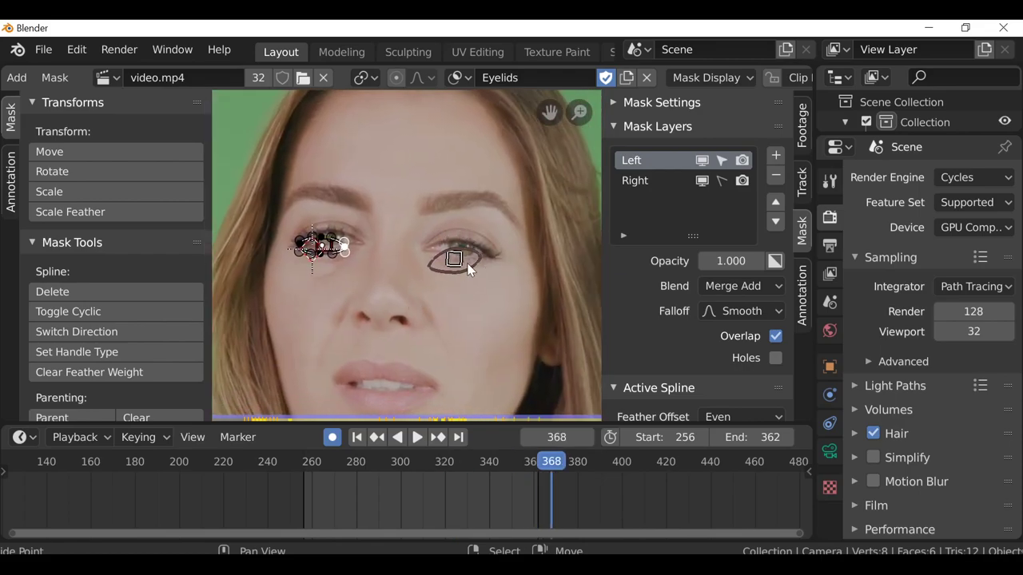
key(Left)
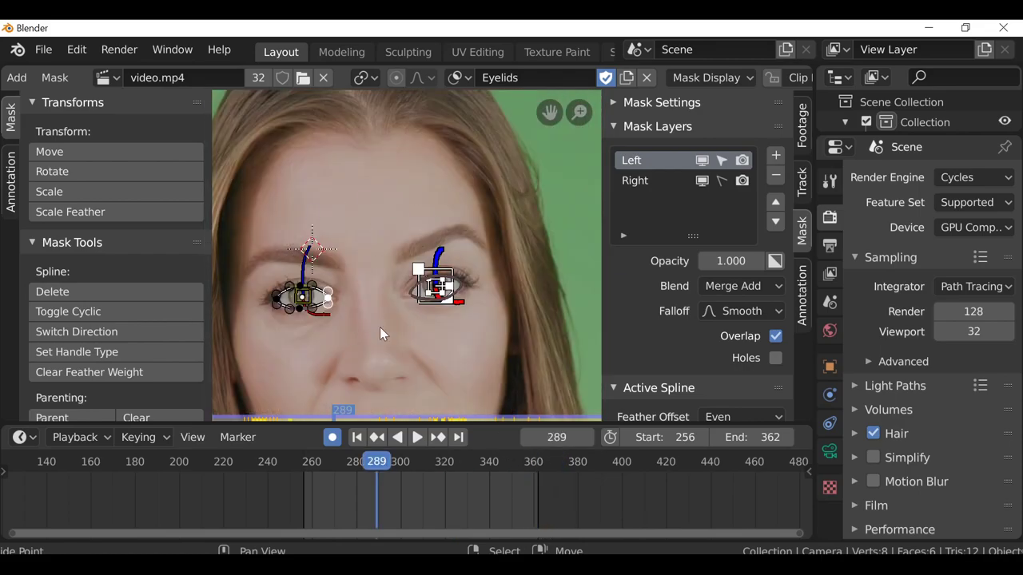
scroll(136, 77, up, 5)
Switch the Movie Clip Editor to the Compositor and enable nodes for the scene
click(21, 77)
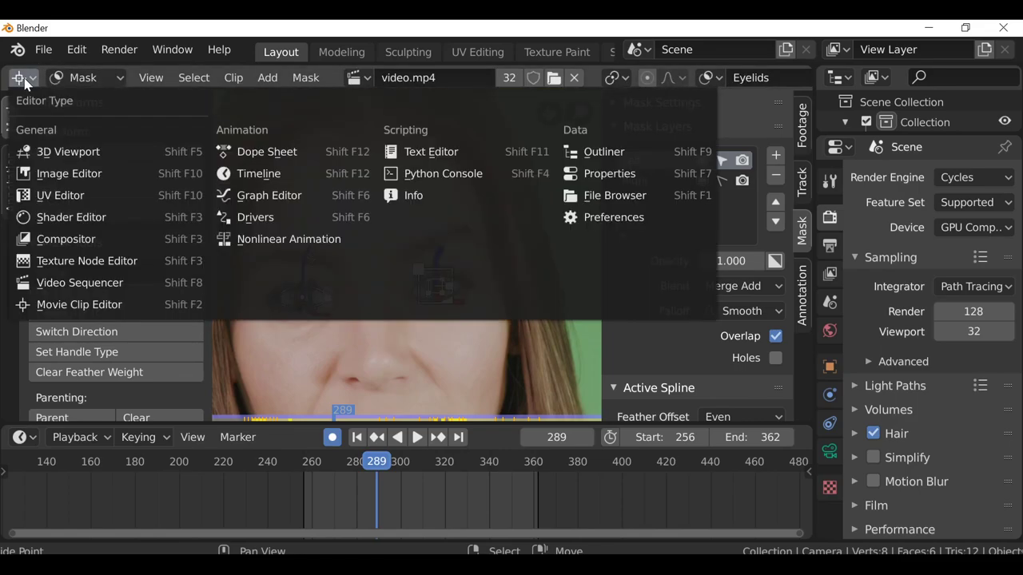
click(114, 241)
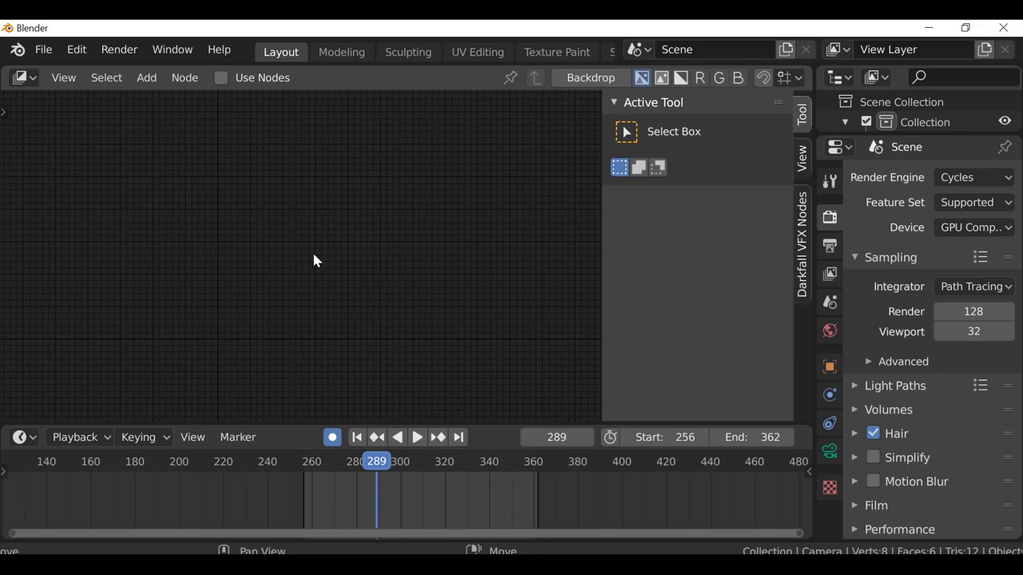
click(222, 78)
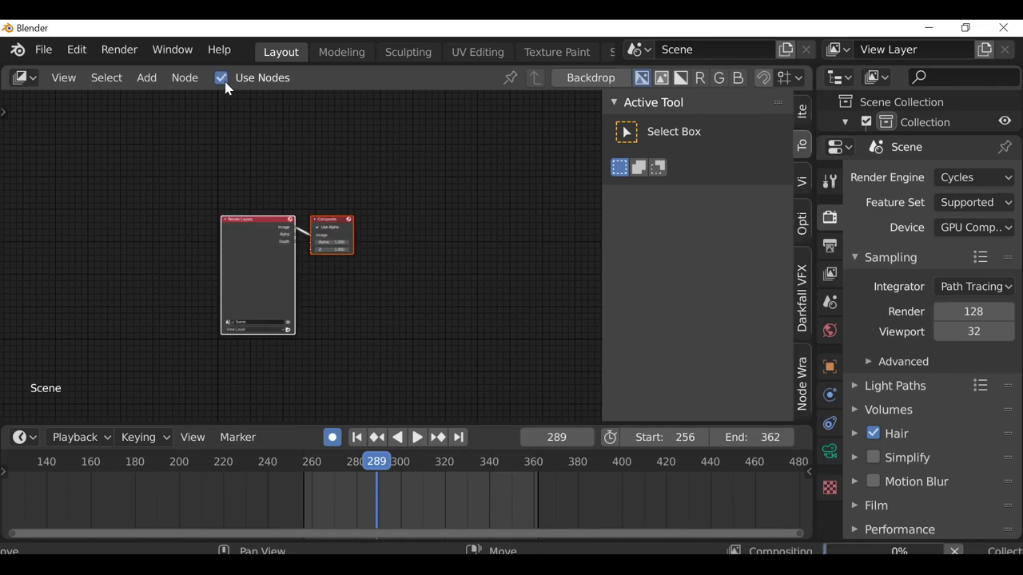
click(202, 211)
scroll(533, 265, up, 2)
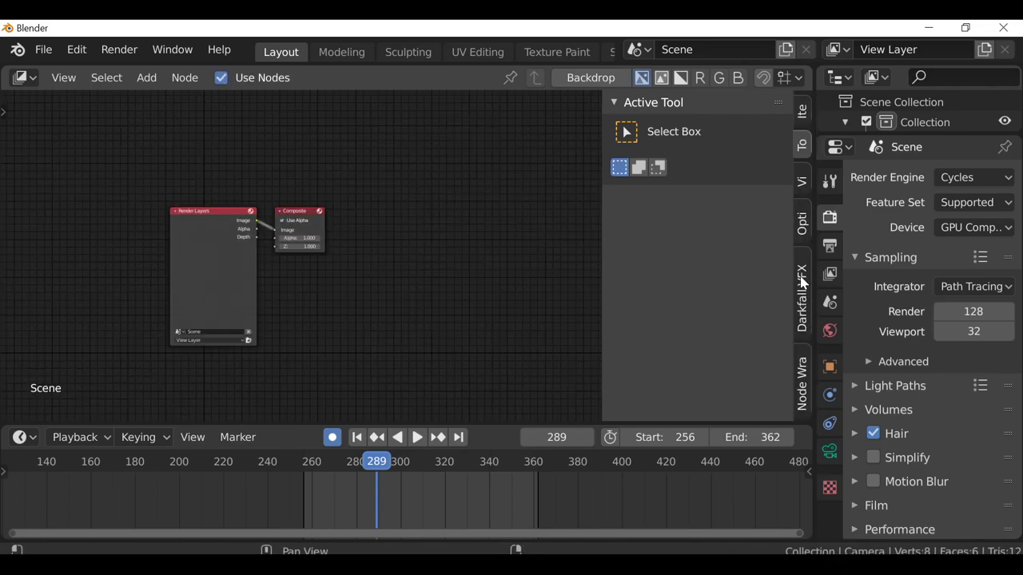
Remove the default compositing nodes and add the additional nodes of the Darkfall VFX Eye Color Change effect
click(803, 282)
click(607, 327)
scroll(607, 323, down, 1)
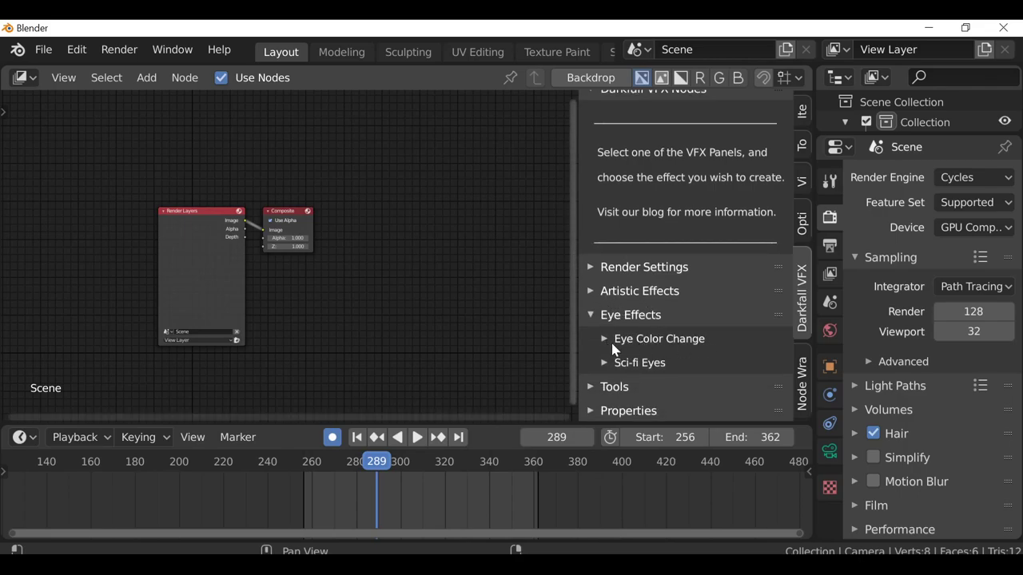
click(610, 339)
scroll(608, 337, down, 3)
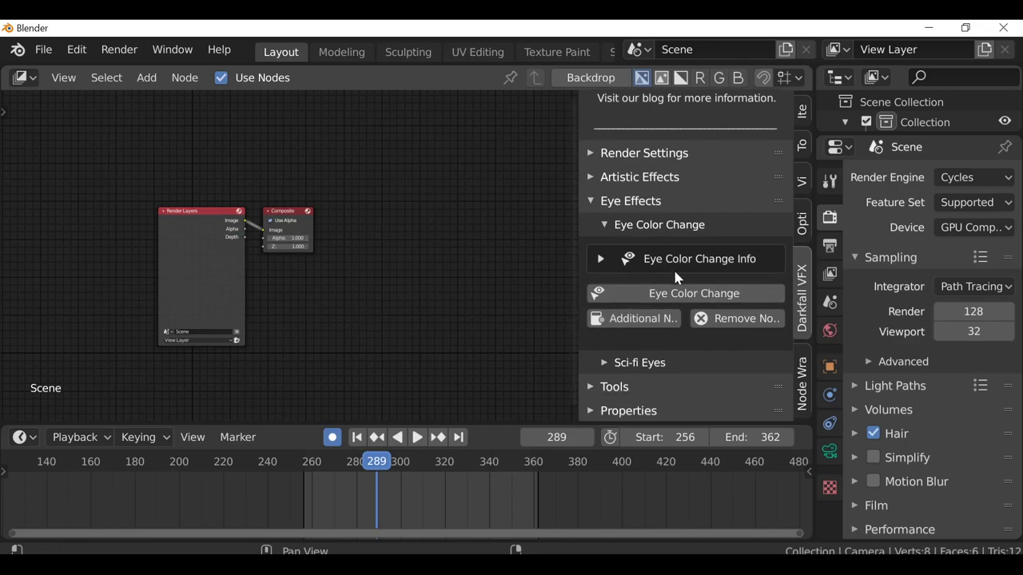
click(764, 320)
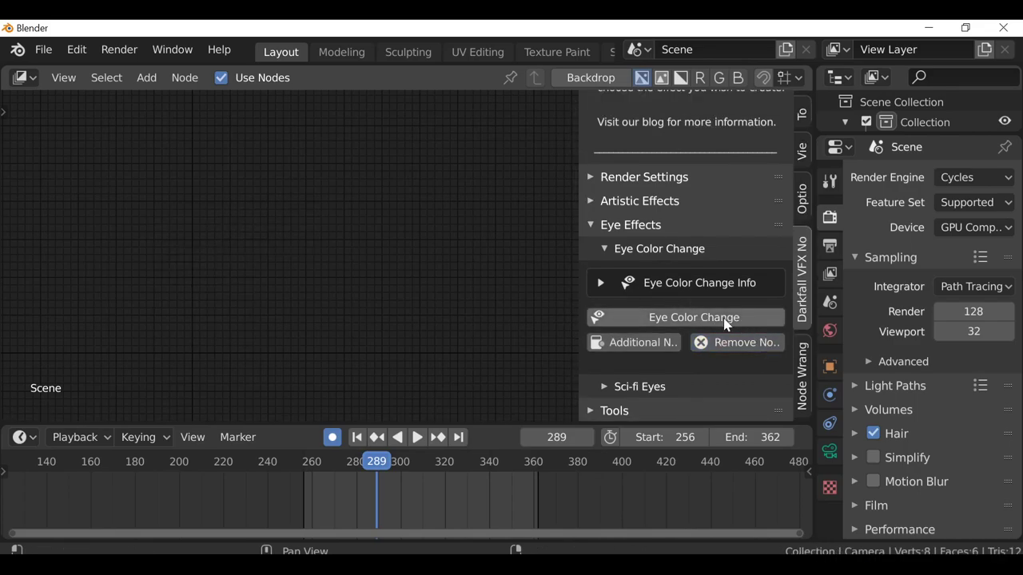
click(634, 343)
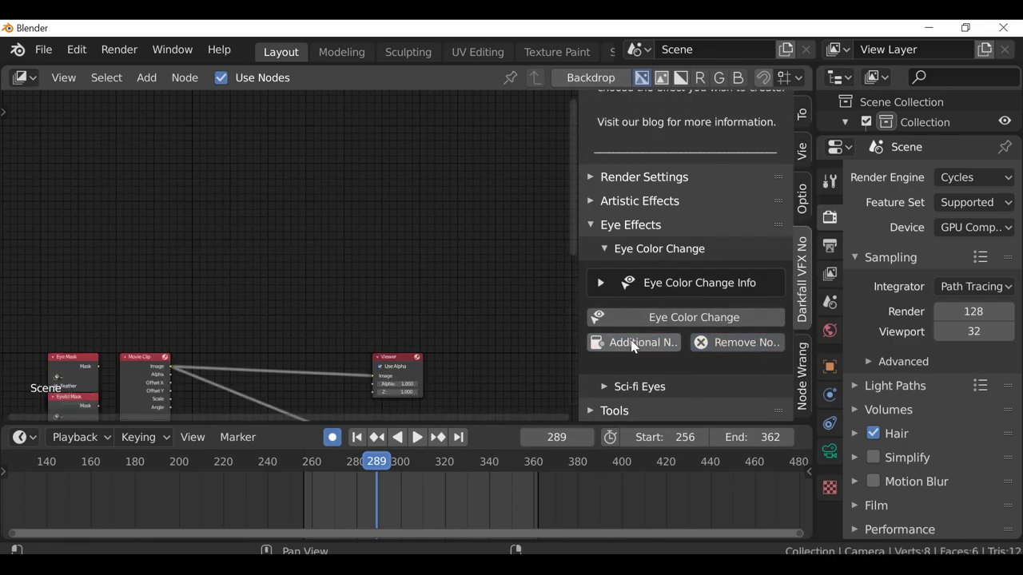
Assign video.mp4 to the Movie Clip node and turn on the compositor backdrop
middle_drag(101, 409, 187, 300)
scroll(288, 283, up, 2)
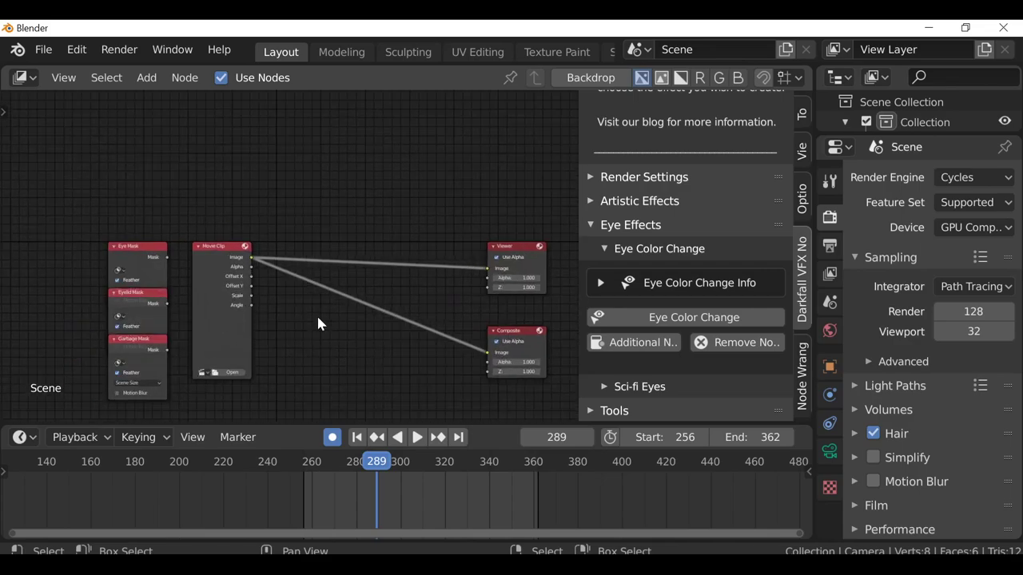
scroll(318, 318, up, 1)
middle_drag(284, 328, 292, 272)
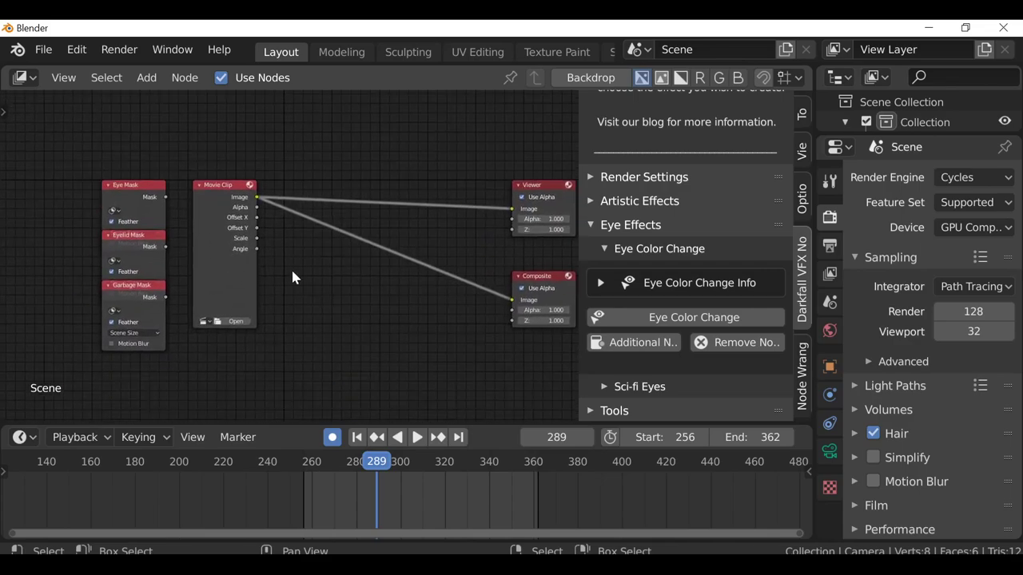
click(205, 321)
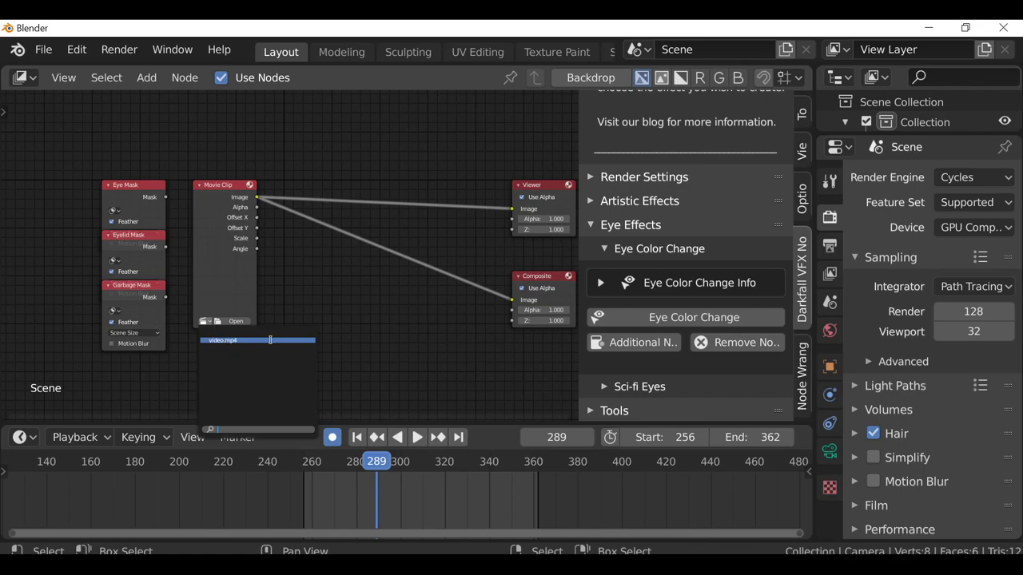
click(257, 341)
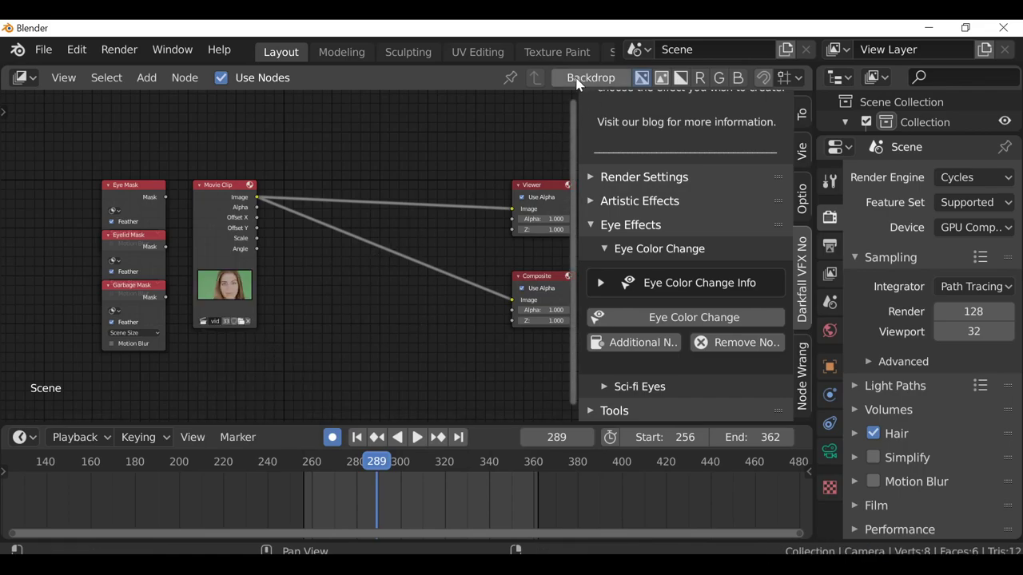
click(601, 80)
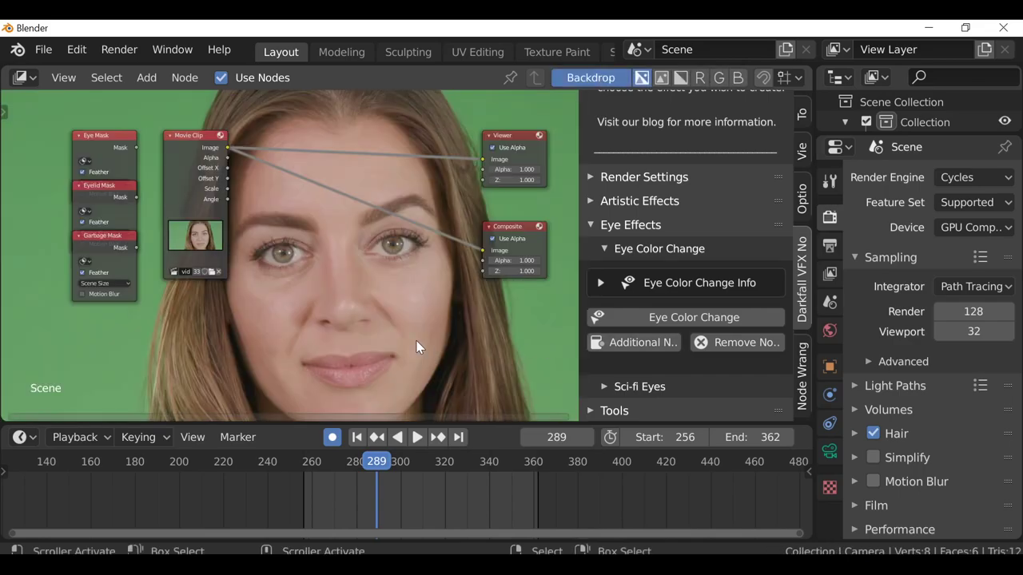
Insert the Eye Color Change node between the Movie Clip and the Composite and Viewer outputs, clear of the face
click(670, 320)
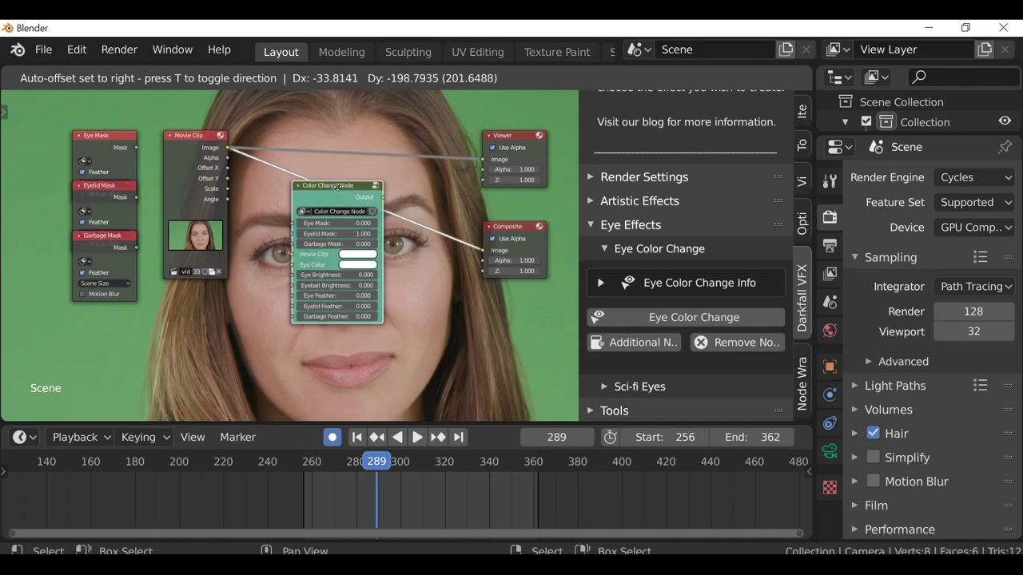
click(342, 186)
ctrl+shift+click(364, 182)
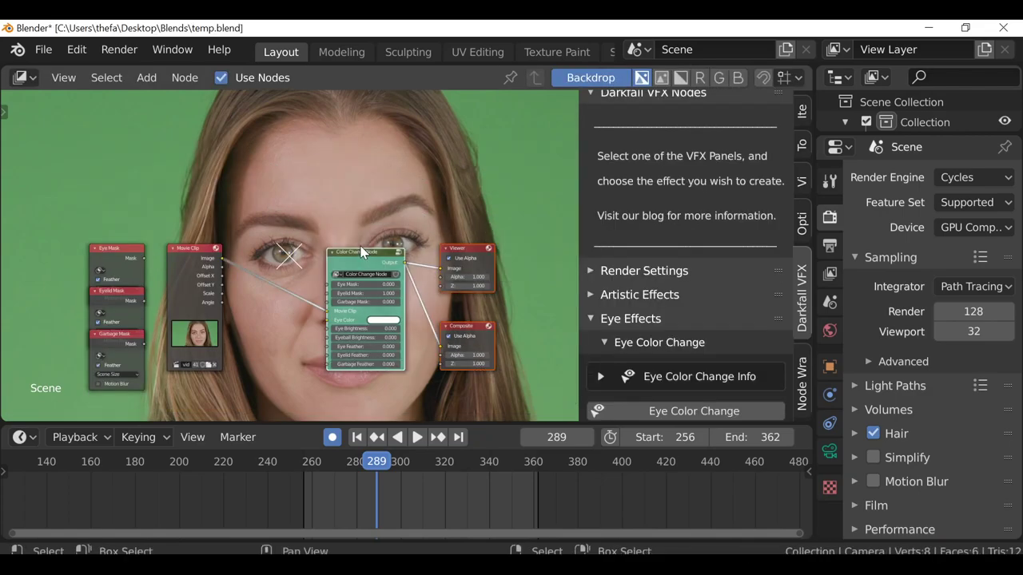
drag(365, 252, 526, 229)
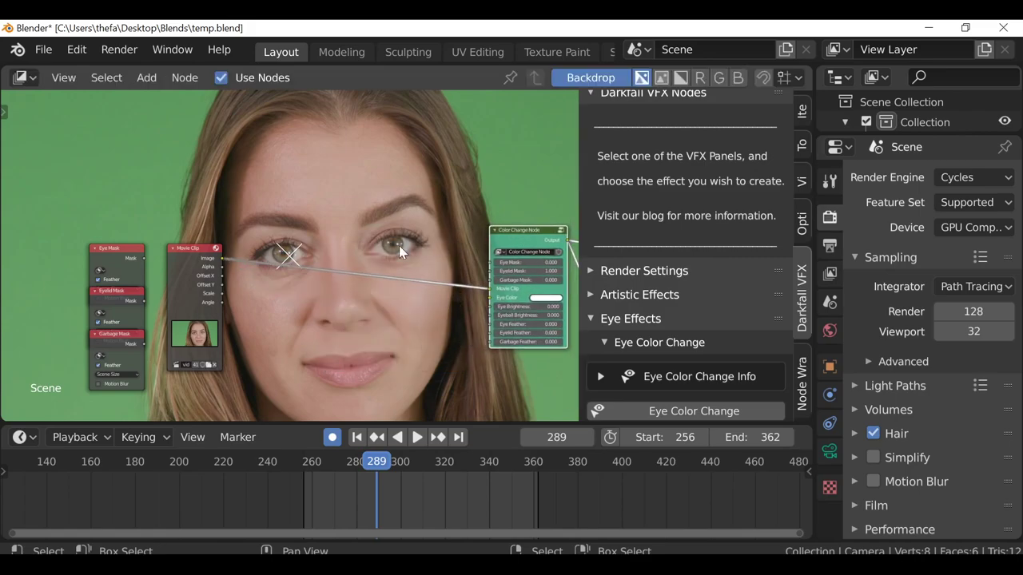
Move the Eye Mask node beside the Color Change Node, assign it the Col Outer mask and connect it to Eye Mask
scroll(364, 258, up, 3)
middle_drag(363, 258, 323, 229)
scroll(240, 231, down, 3)
drag(153, 223, 150, 219)
drag(70, 225, 273, 183)
scroll(297, 208, up, 2)
click(238, 208)
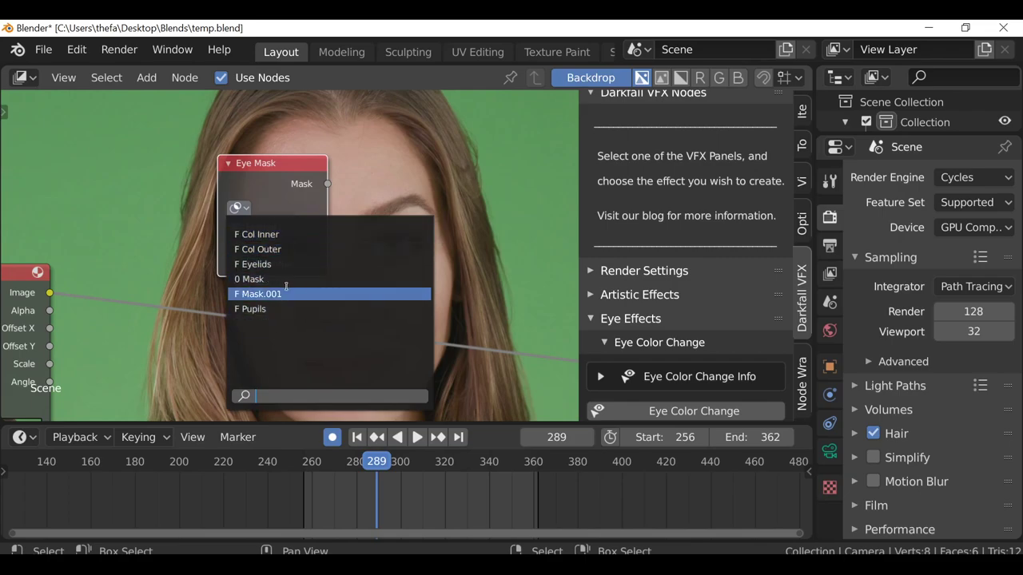
click(293, 247)
scroll(294, 244, down, 1)
middle_drag(446, 230, 382, 215)
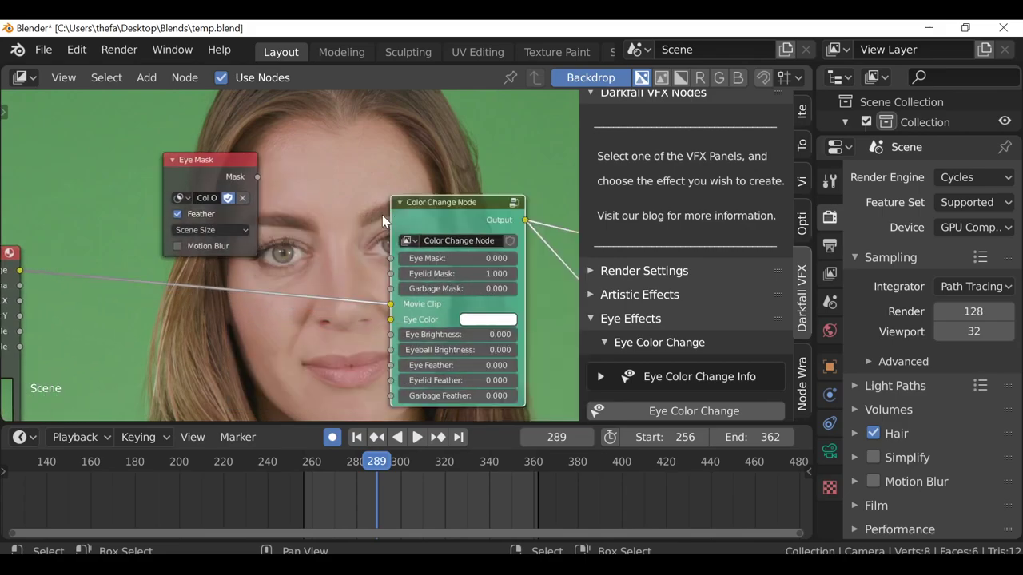
drag(258, 179, 443, 264)
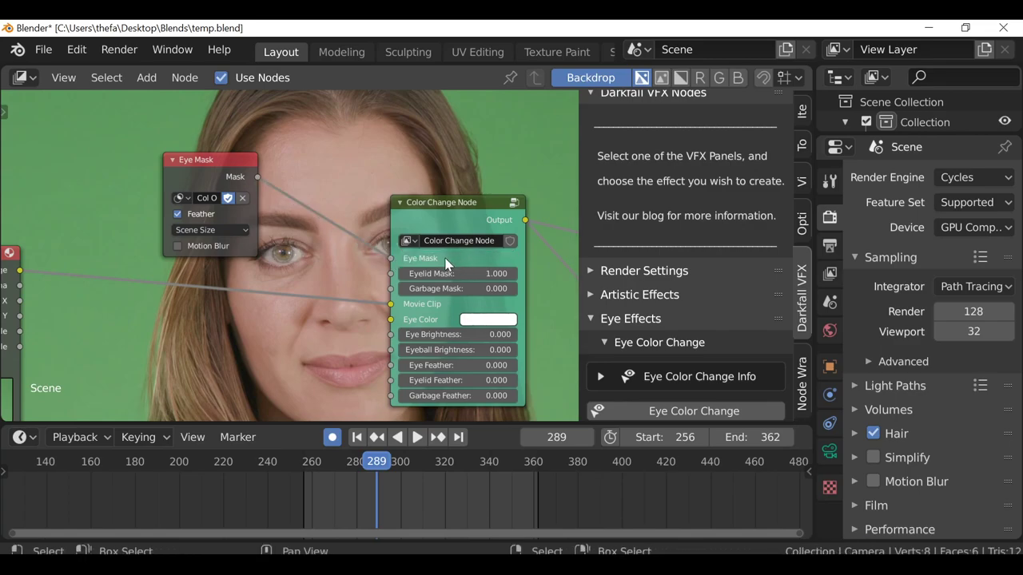
Set the Color Change Node's Eye Color to violet and go to frame 265 to preview it on the closed eyes
click(494, 323)
drag(524, 168, 553, 161)
middle_drag(364, 317, 387, 210)
mouse_move(335, 502)
mouse_down()
mouse_move(325, 496)
mouse_move(324, 507)
mouse_up()
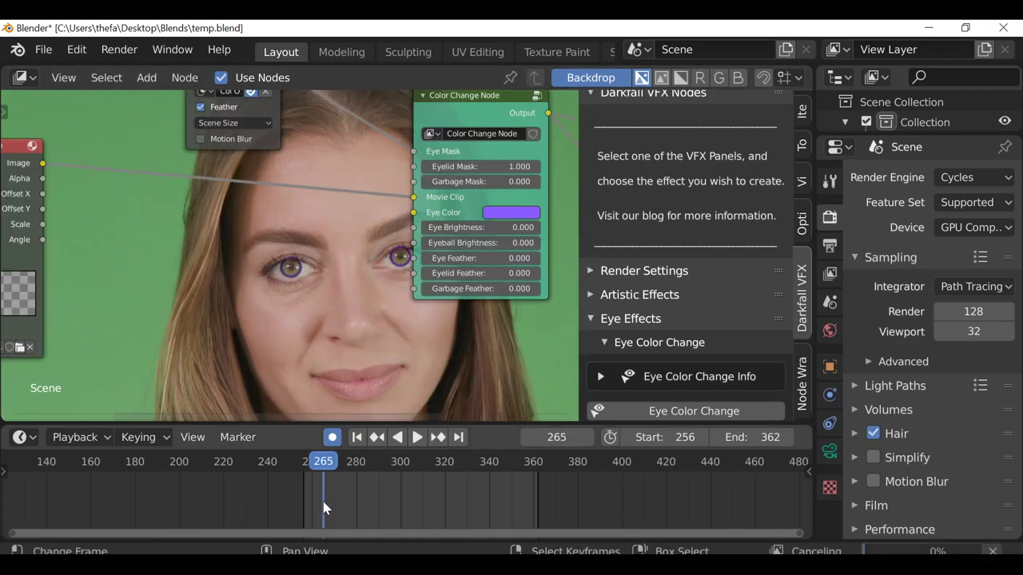
middle_drag(332, 285, 333, 222)
scroll(296, 268, down, 3)
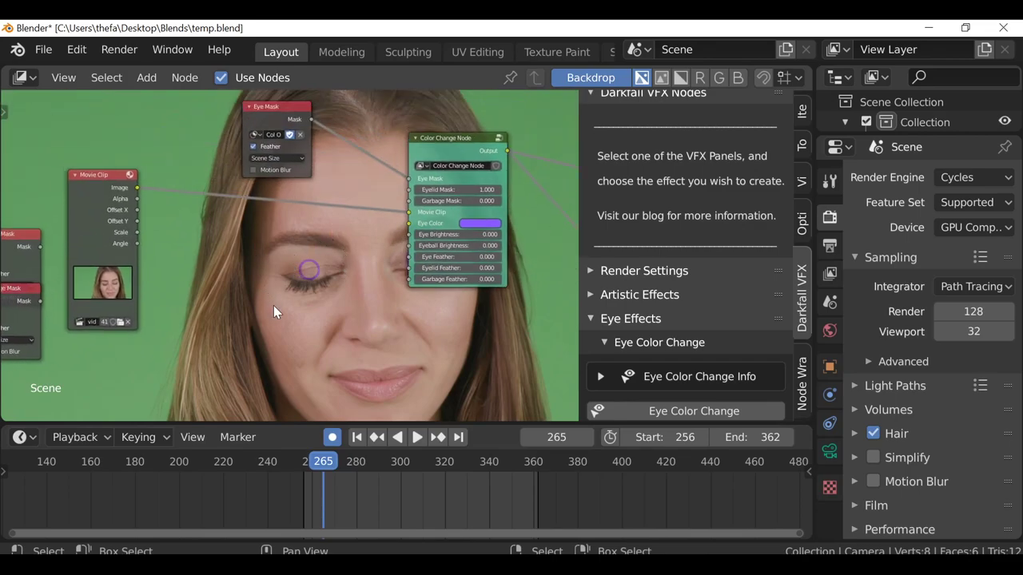
Place the Eyelid Mask node below the Eye Mask node, between the Movie Clip and the Color Change Node
drag(107, 231, 307, 209)
scroll(284, 261, up, 2)
middle_drag(283, 263, 252, 319)
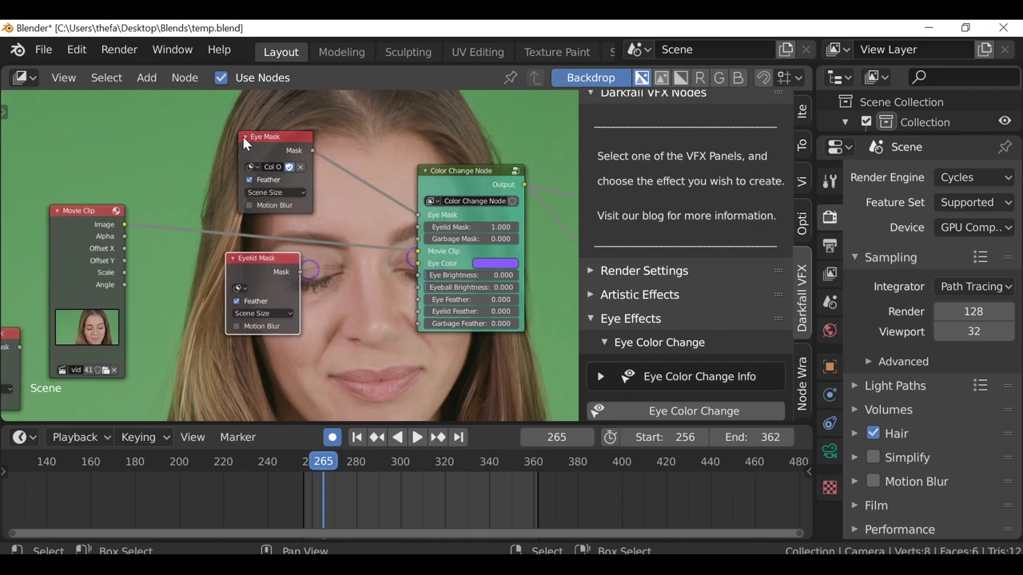
Collapse the Eye Mask node and move the Eyelid Mask node up beneath it
click(244, 138)
drag(273, 141, 261, 145)
drag(258, 264, 277, 171)
Assign the Eyelids mask to the Eyelid Mask node and connect it to the Color Change Node's Eyelid Mask input
scroll(276, 171, up, 2)
click(199, 182)
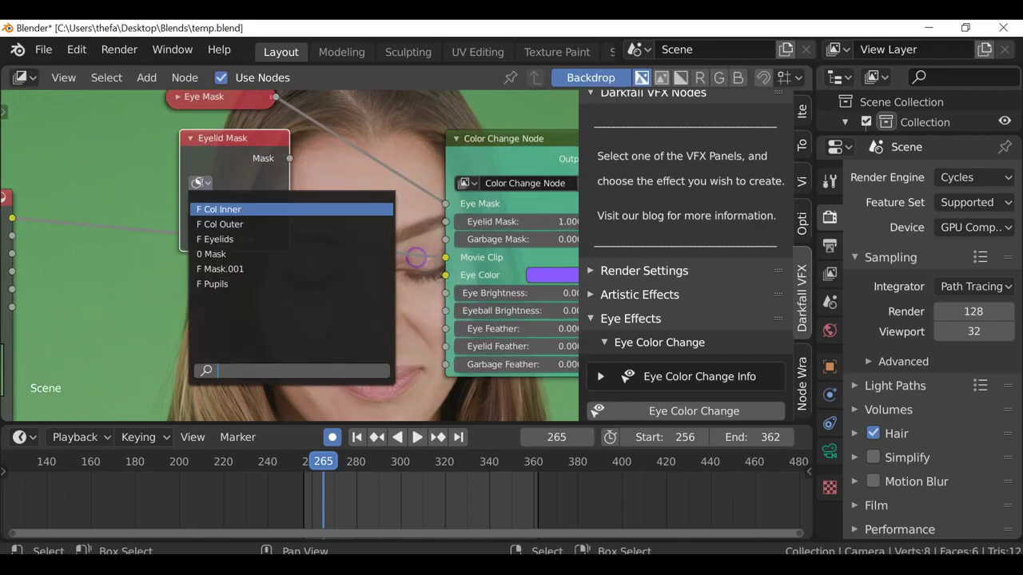
click(250, 239)
middle_drag(284, 163, 231, 124)
drag(232, 120, 388, 182)
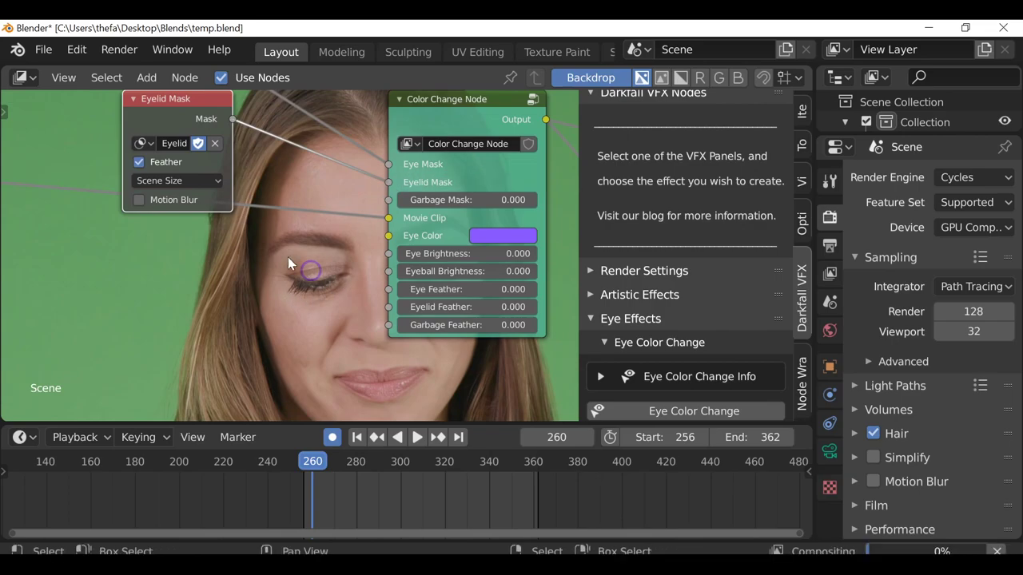
Step through the blink to frame 271 to check the eyelid masking over the violet iris
drag(318, 499, 325, 501)
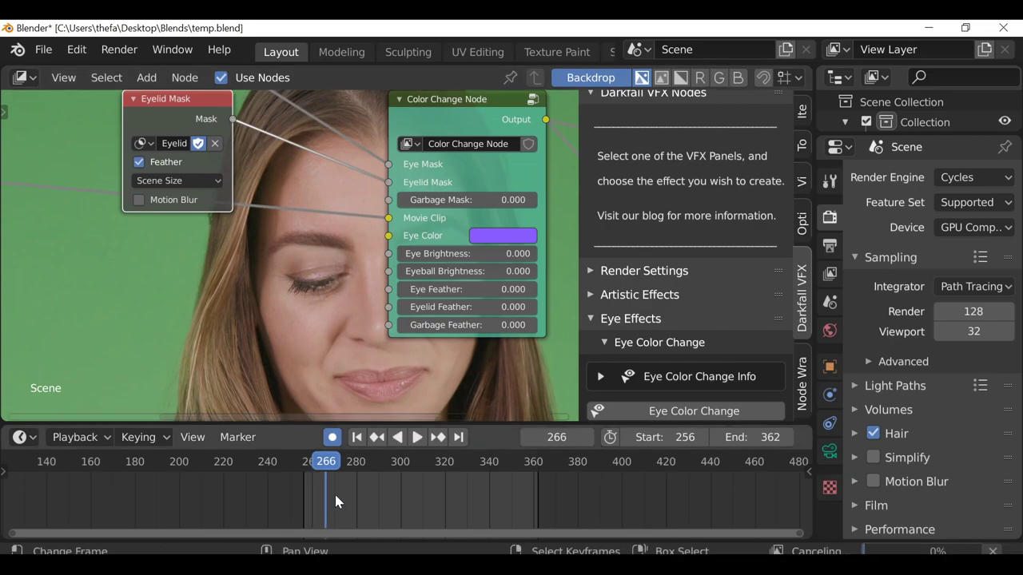
key(Right)
drag(334, 513, 335, 511)
scroll(459, 244, down, 1)
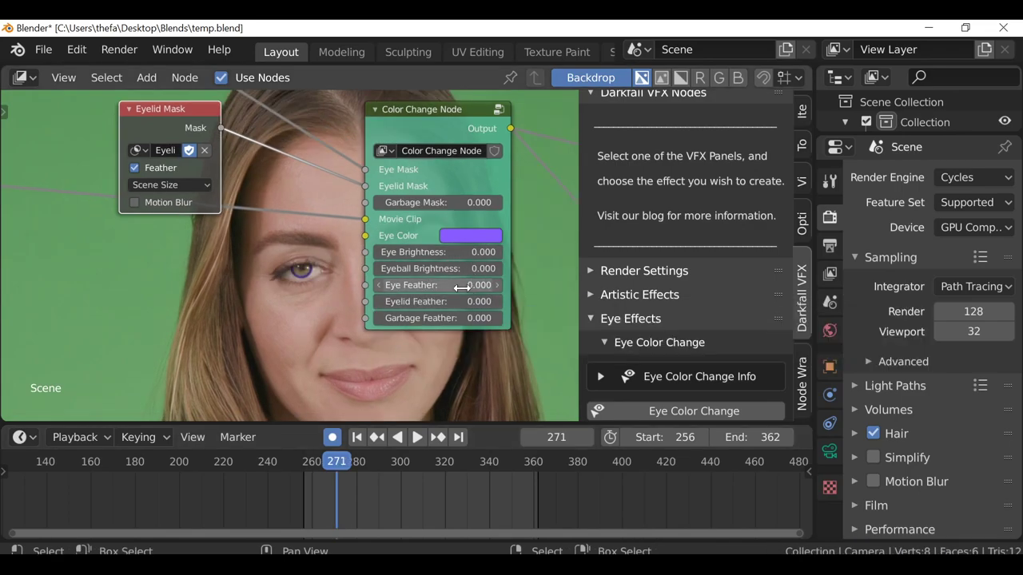
click(445, 112)
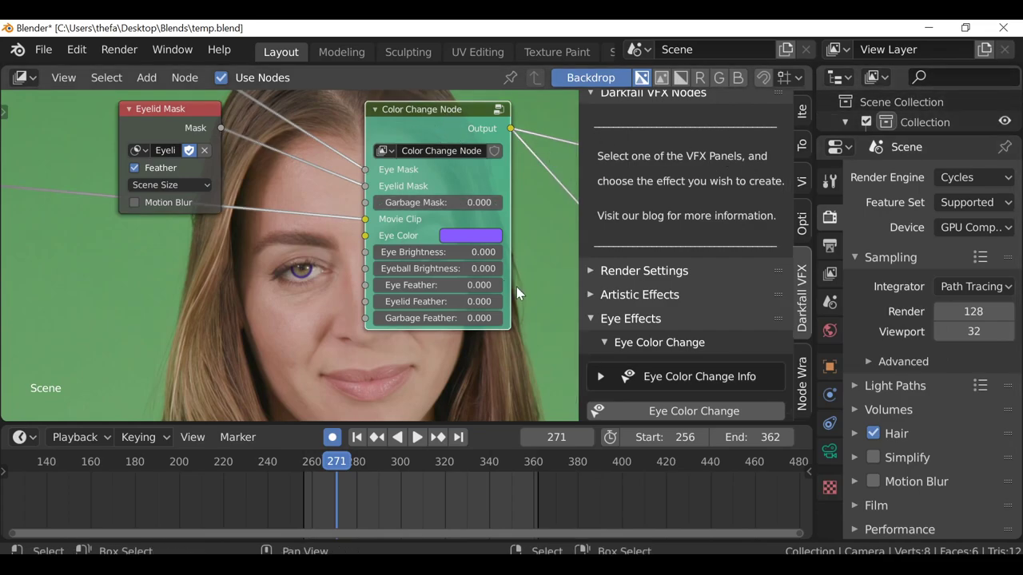
Move the Viewer and Composite nodes further away and insert a second Eye Color Change node between the first one and these outputs
scroll(396, 243, down, 4)
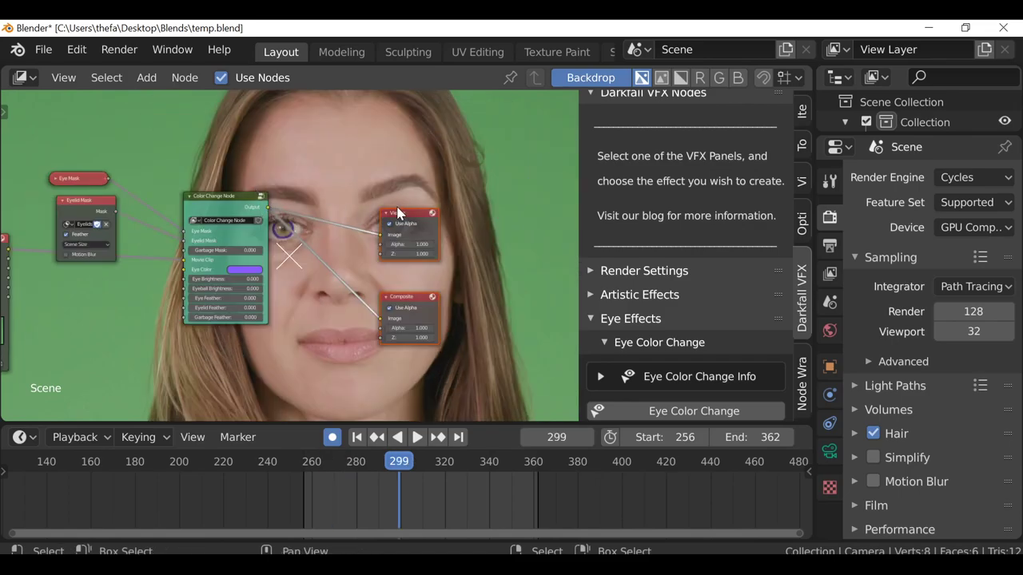
drag(419, 216, 502, 188)
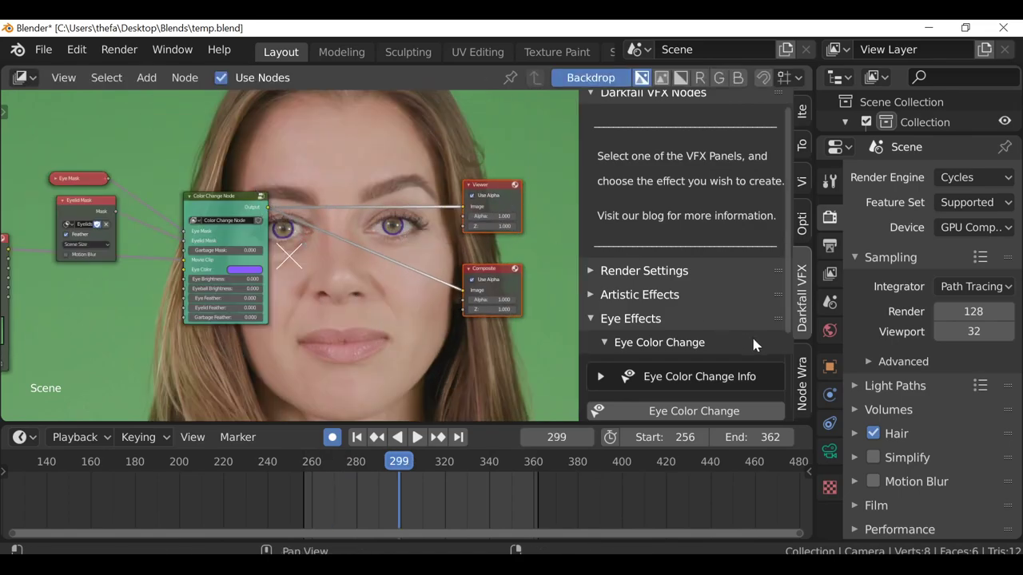
scroll(747, 336, down, 4)
click(725, 305)
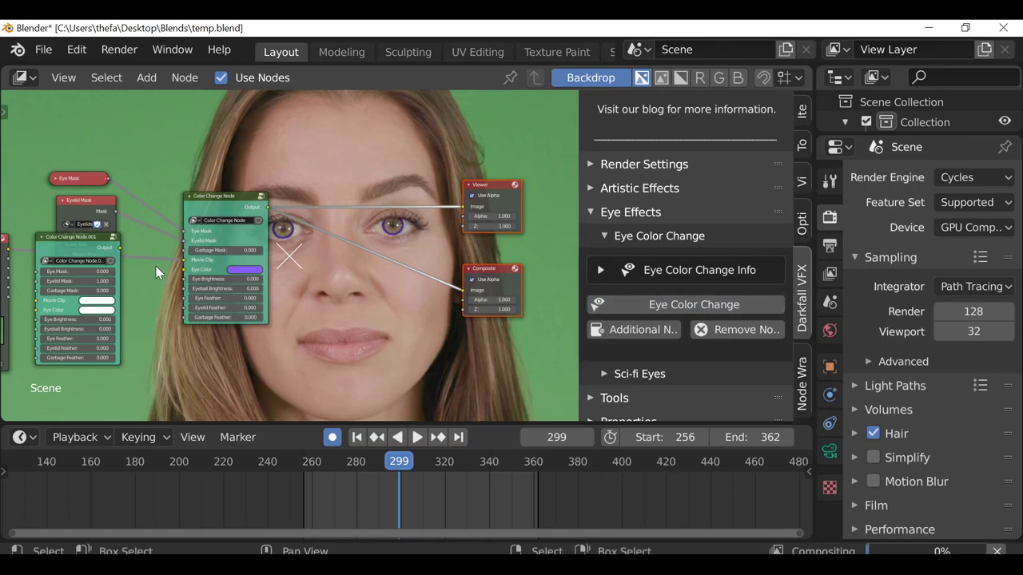
drag(80, 240, 351, 220)
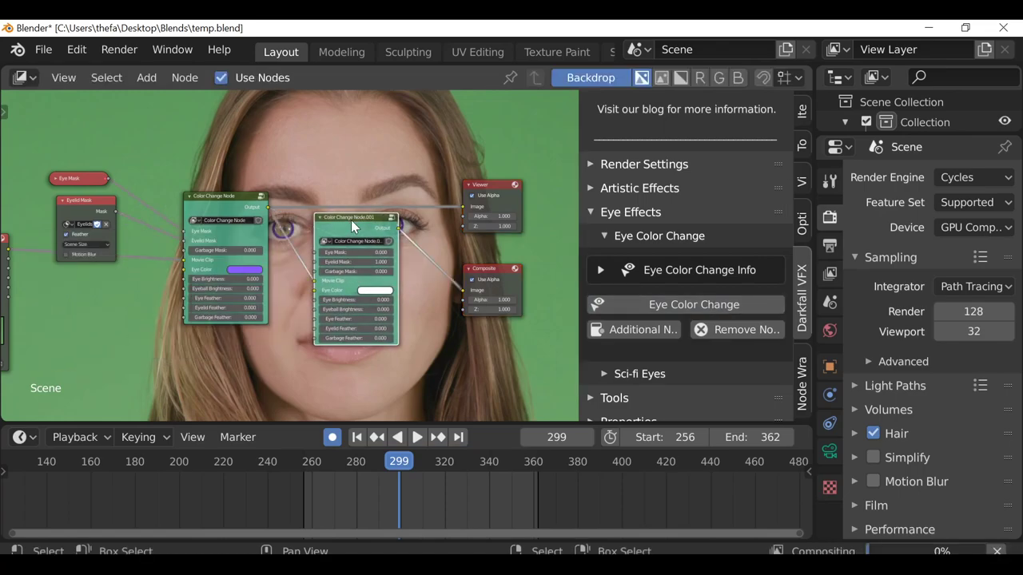
Duplicate the Eye Mask node, place the copy above the two color change nodes and expand it
scroll(42, 185, up, 1)
click(48, 185)
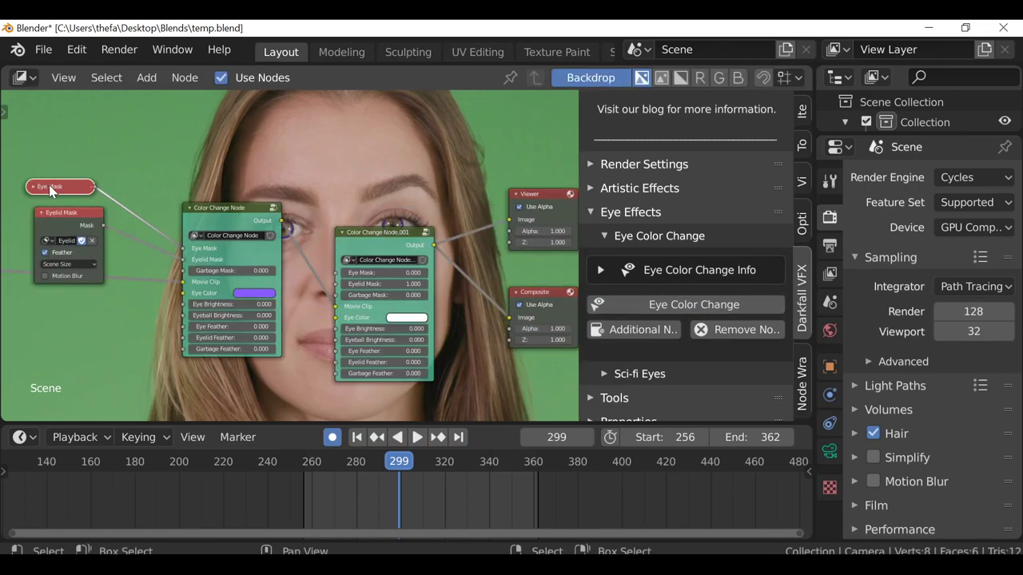
key(shift+d)
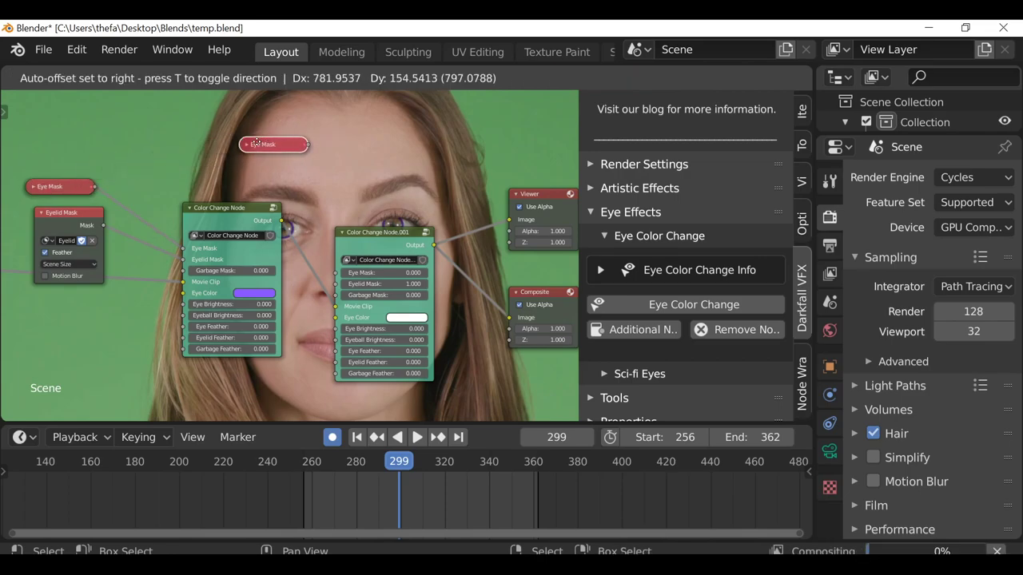
click(257, 143)
scroll(257, 142, up, 1)
scroll(257, 143, up, 1)
key(h)
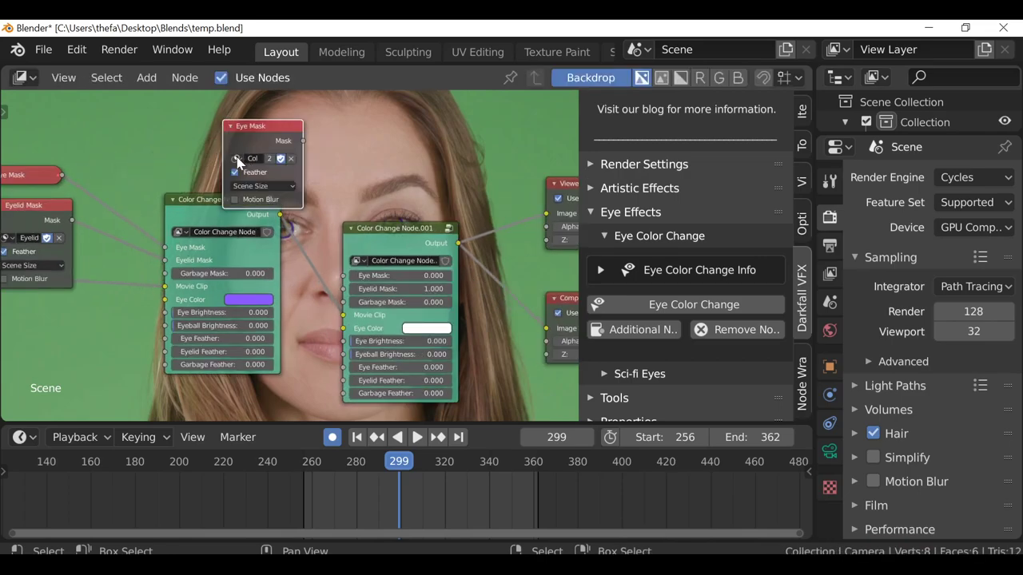
Assign the Col Inner mask to the duplicated Eye Mask, connect it to the second color change node's Eye Mask input and collapse it
click(236, 159)
click(272, 181)
drag(304, 142, 345, 276)
click(229, 126)
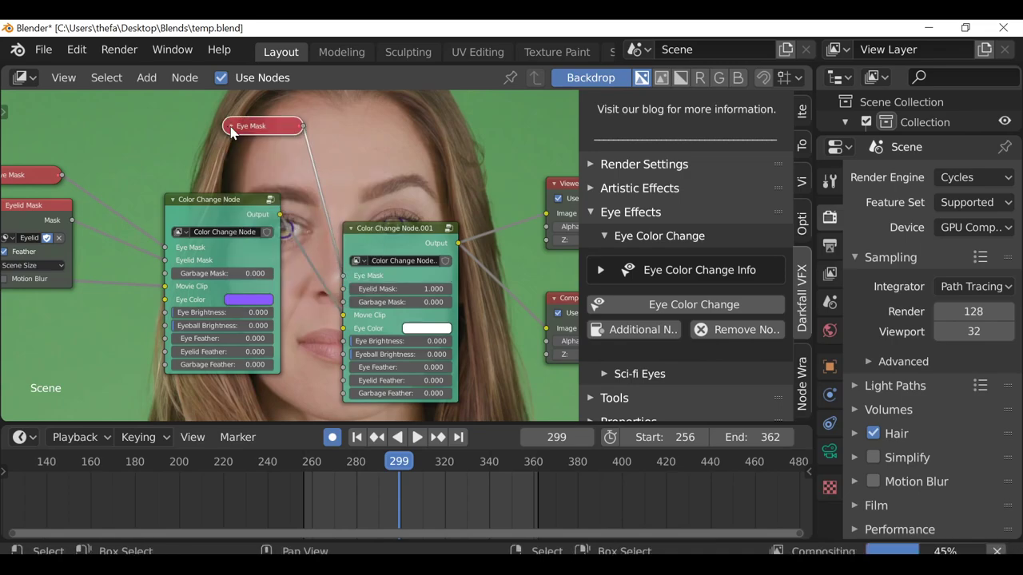
Set the second color change node's Eye Color to pink and uncover the eyes to preview it
middle_drag(299, 188, 284, 221)
click(373, 357)
click(402, 242)
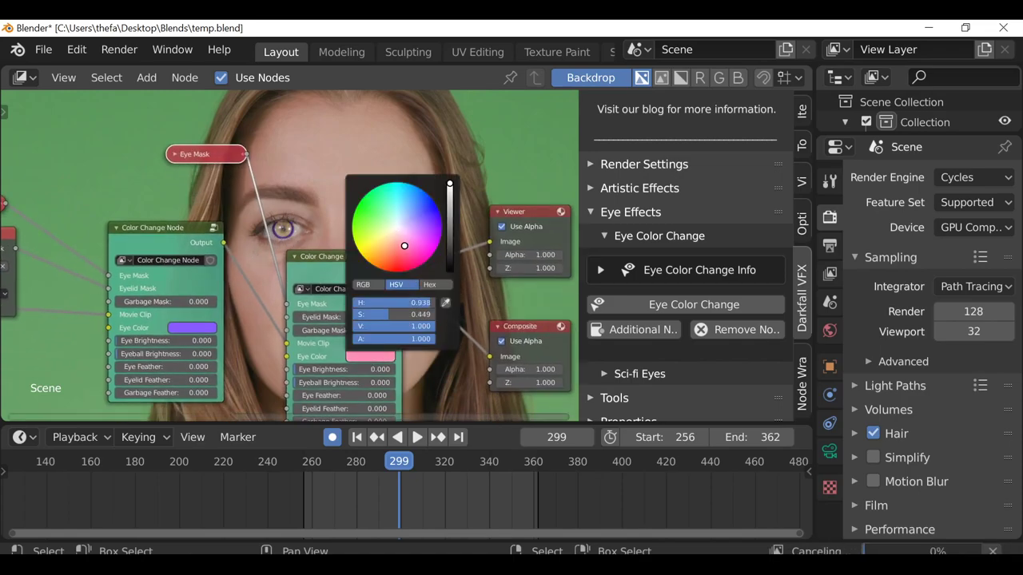
middle_drag(379, 207, 427, 250)
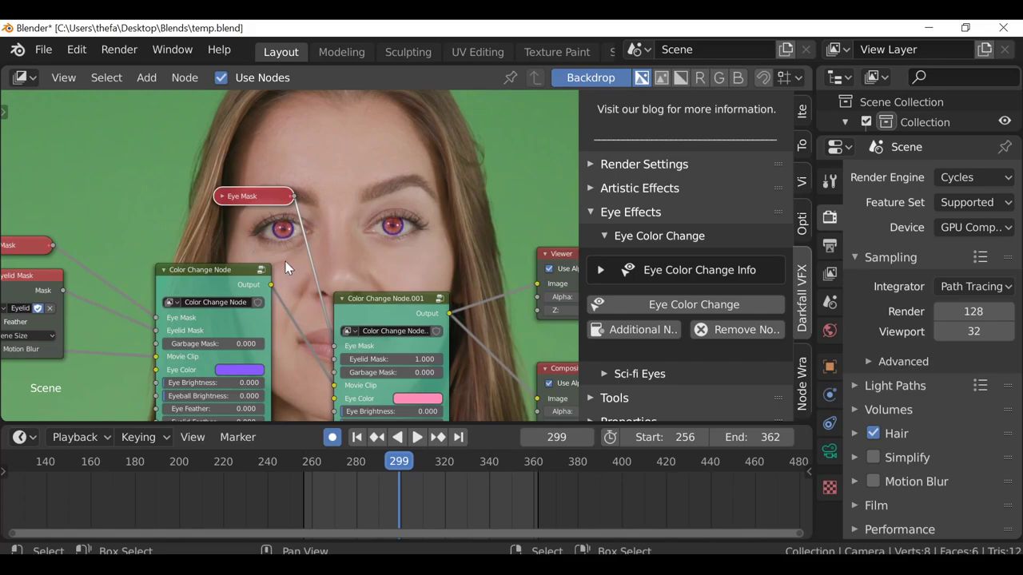
middle_drag(336, 219, 363, 192)
Go to frame 269 and connect the Eyelid Mask node to the second color change node's Eyelid Mask input as well
middle_drag(515, 159, 520, 201)
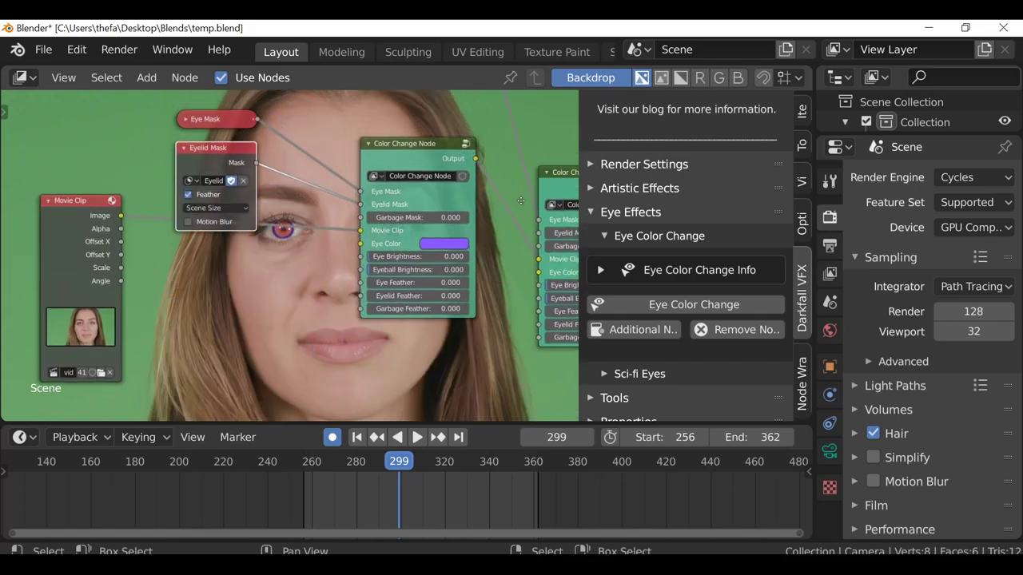
drag(340, 489, 334, 504)
middle_drag(325, 398, 323, 361)
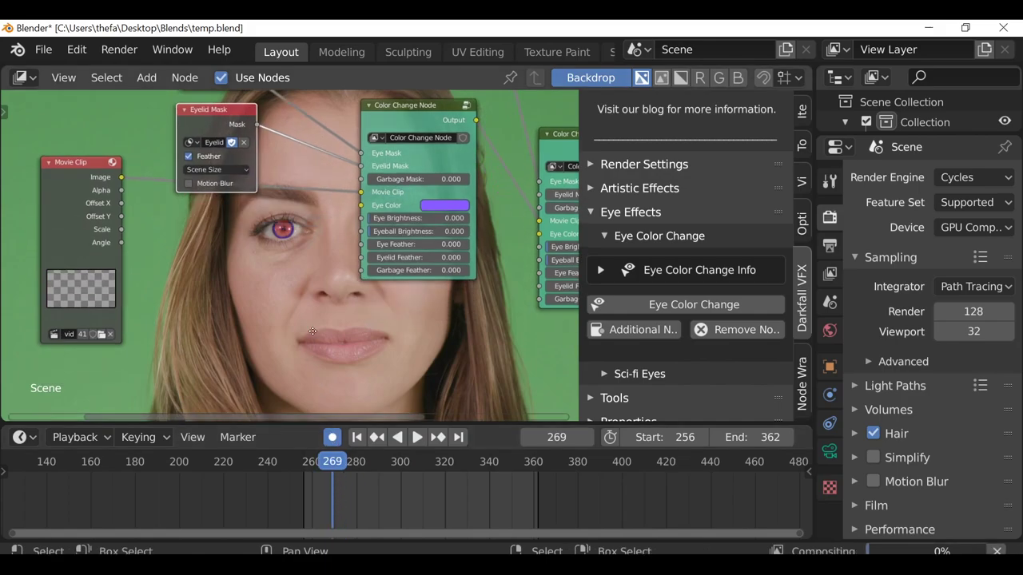
scroll(324, 363, down, 2)
drag(270, 169, 517, 229)
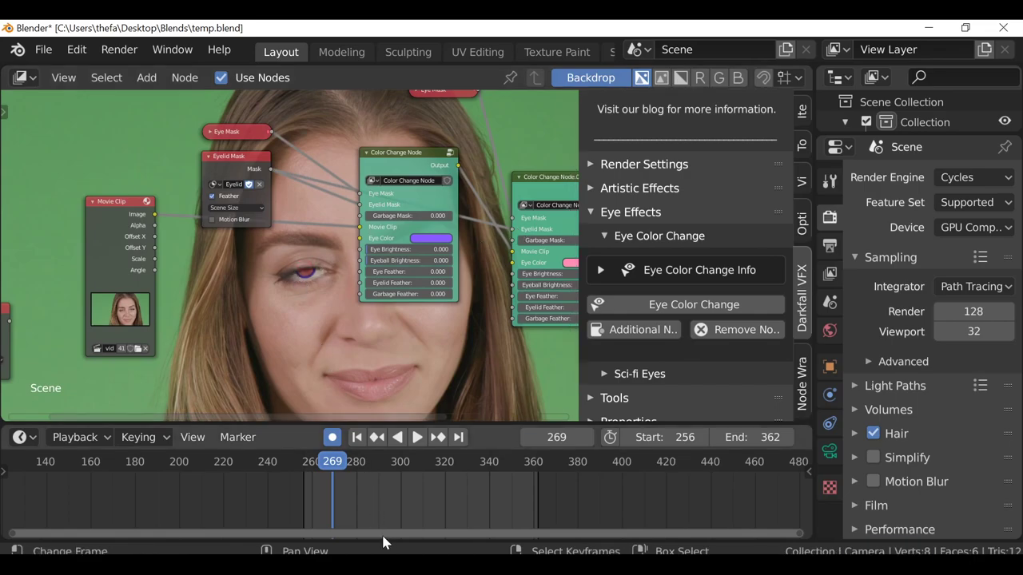
Go to frame 288, collapse the Eyelid Mask node and bring the Garbage Mask node below the color change nodes
drag(375, 511, 372, 496)
click(208, 156)
middle_drag(262, 246, 226, 165)
scroll(226, 165, down, 3)
drag(13, 234, 246, 226)
scroll(153, 230, up, 4)
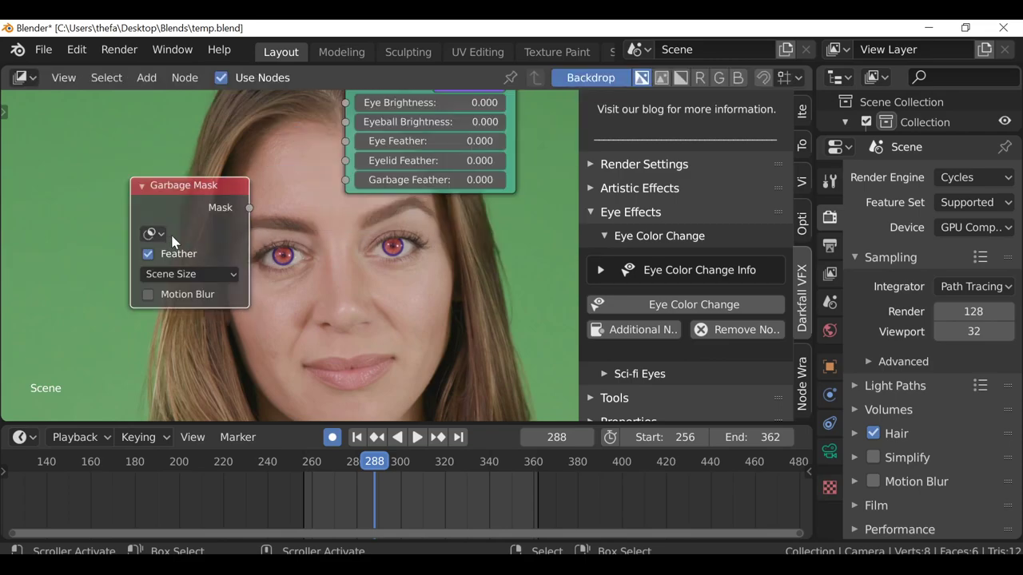
Move the Garbage Mask node closer to the color change nodes and assign it the Pupils mask
scroll(153, 239, down, 1)
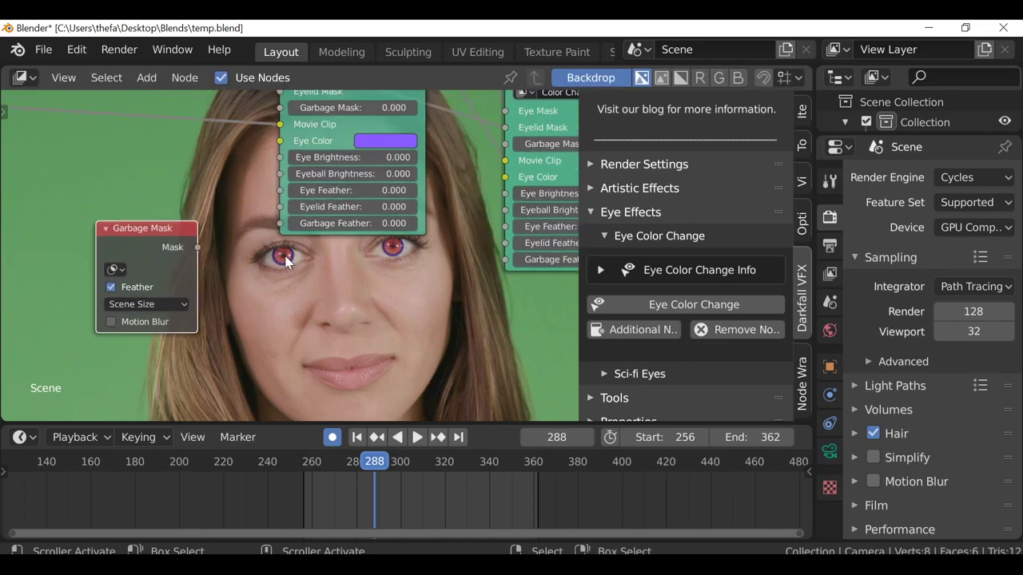
middle_drag(302, 271, 222, 246)
drag(43, 241, 127, 278)
click(125, 275)
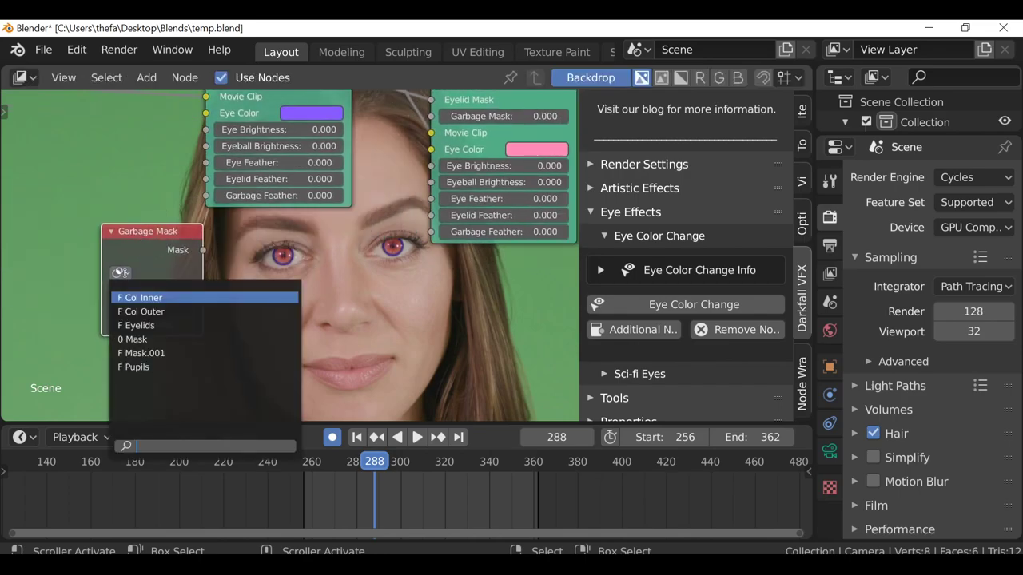
click(143, 365)
Connect the Garbage Mask node to the second color change node's Garbage Mask input
scroll(86, 301, down, 4)
drag(172, 263, 343, 164)
scroll(266, 264, up, 2)
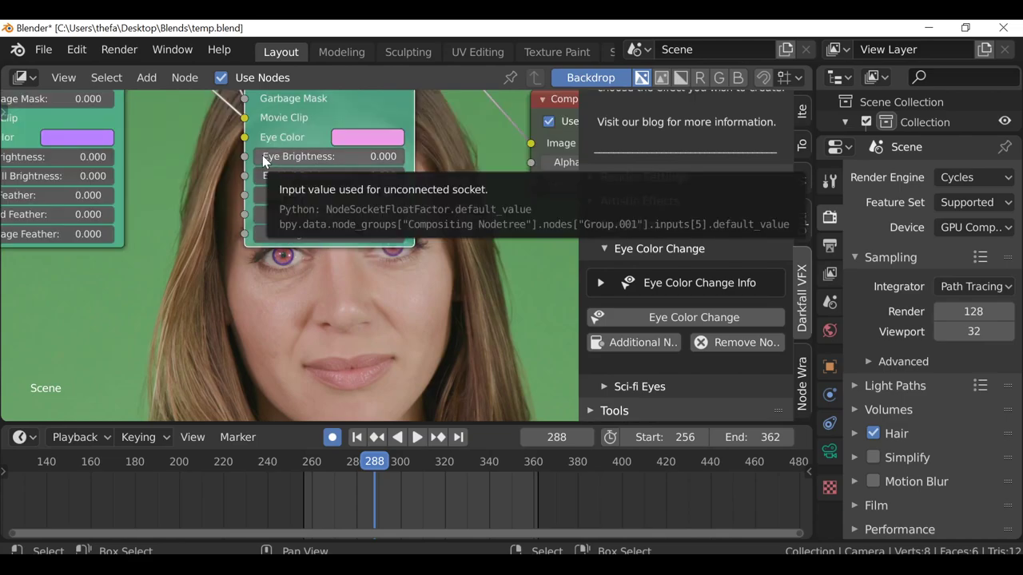
Raise the second color change node's Eye Brightness to 0.087 and move the node further from the first one
drag(263, 157, 276, 157)
middle_drag(304, 297, 286, 259)
drag(250, 119, 292, 119)
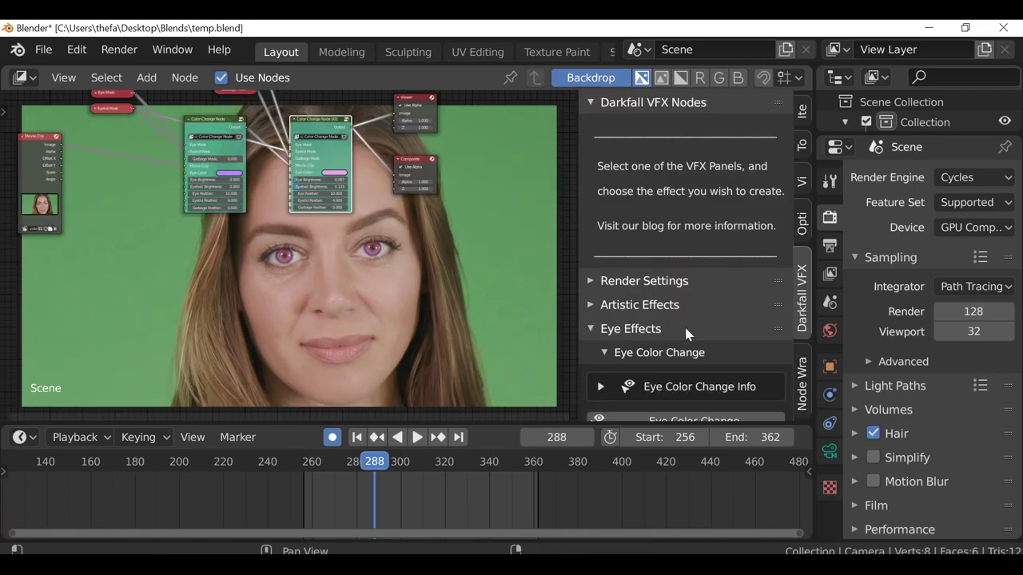
Expand the Darkfall VFX Render Settings and set the output file path to the Yen VFX folder
scroll(695, 320, down, 3)
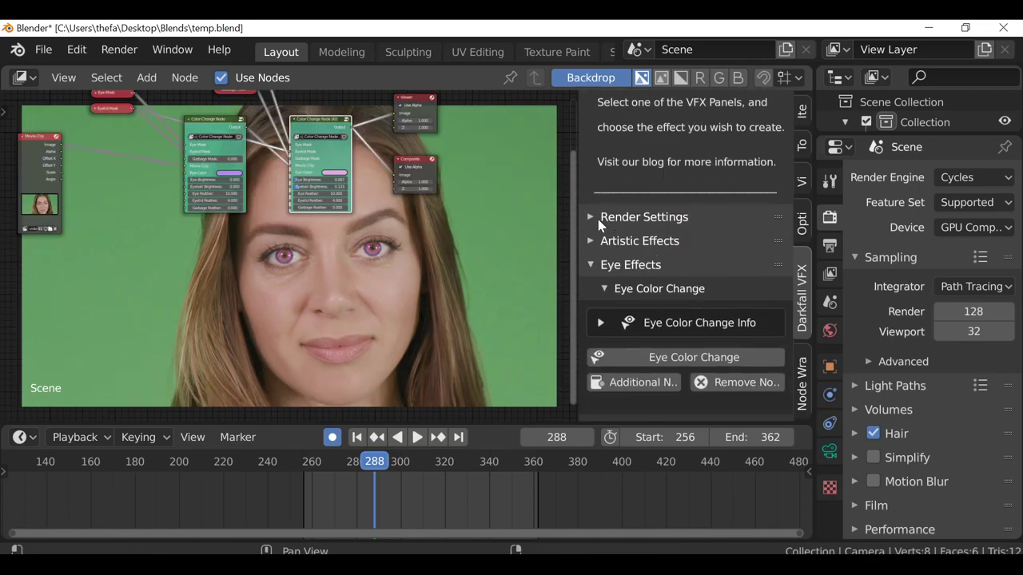
click(613, 220)
scroll(600, 224, down, 3)
scroll(598, 213, down, 2)
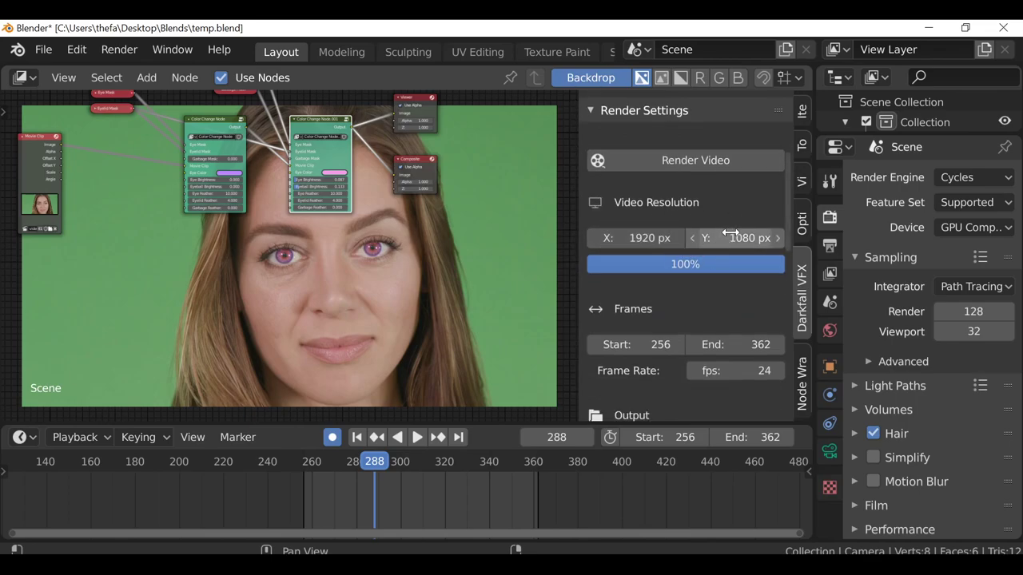
scroll(679, 240, down, 5)
scroll(679, 239, down, 2)
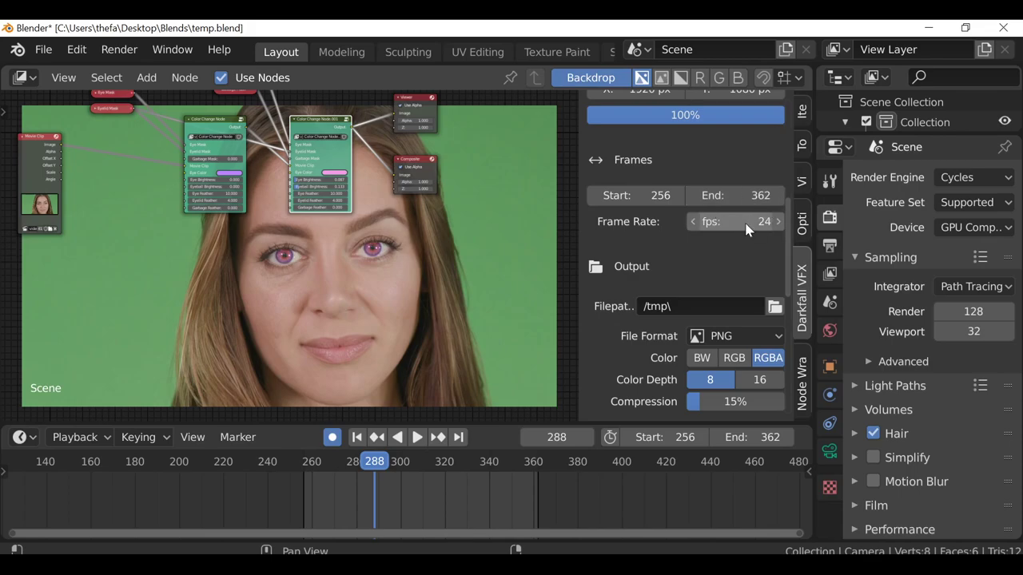
scroll(746, 229, down, 3)
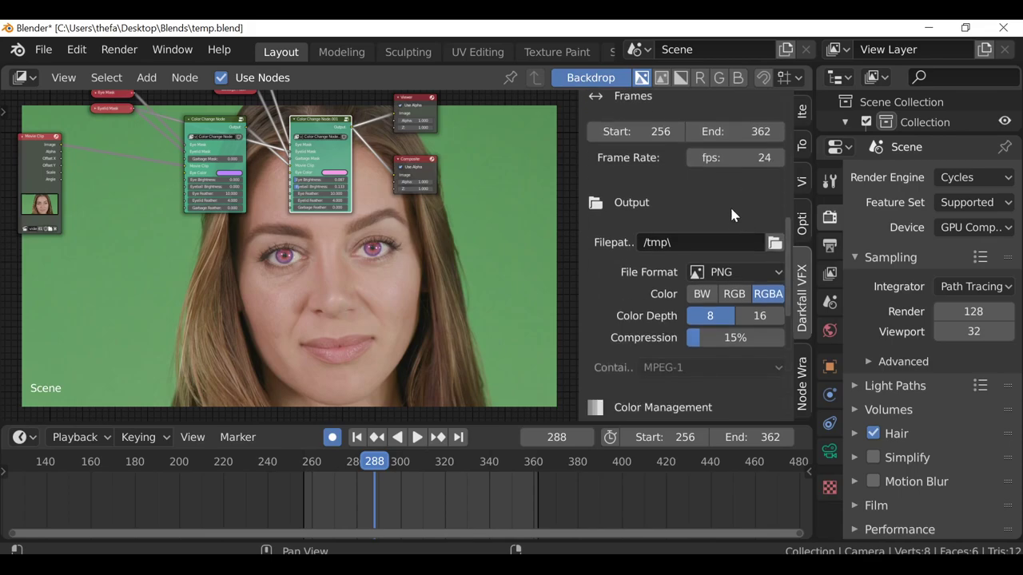
click(776, 243)
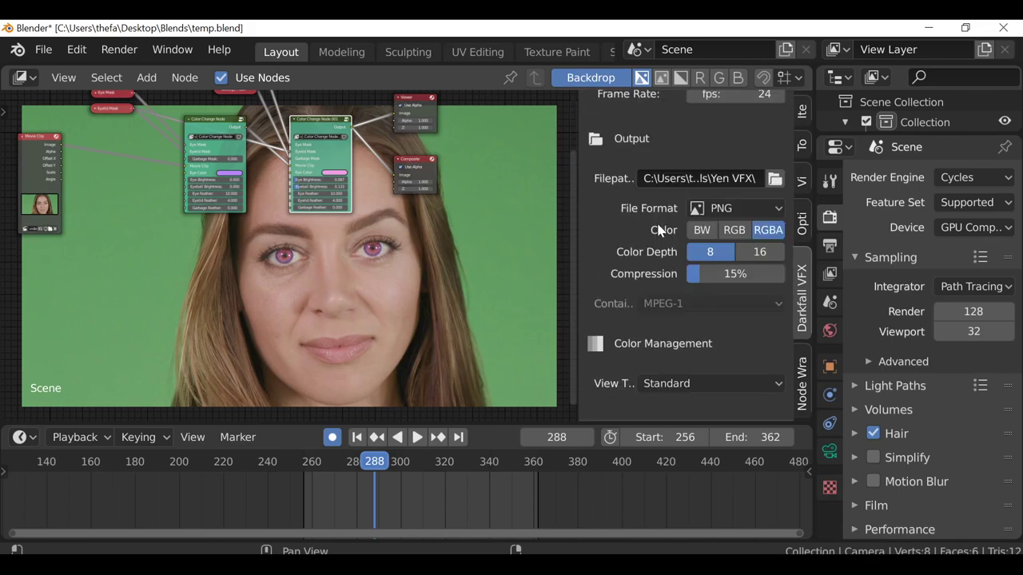
Set the output file format to FFmpeg video with an MPEG-4 container
click(751, 210)
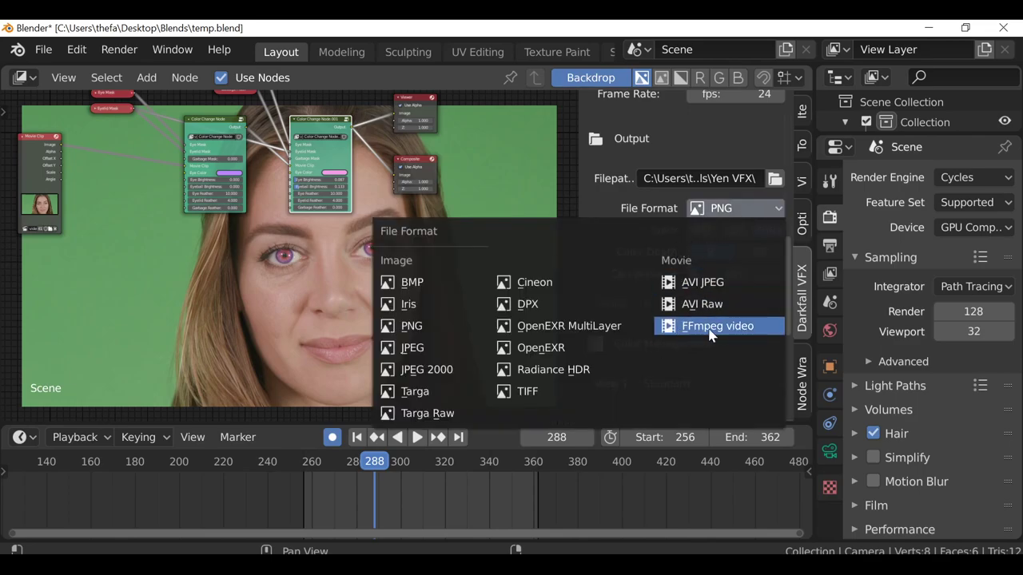
click(731, 330)
click(698, 260)
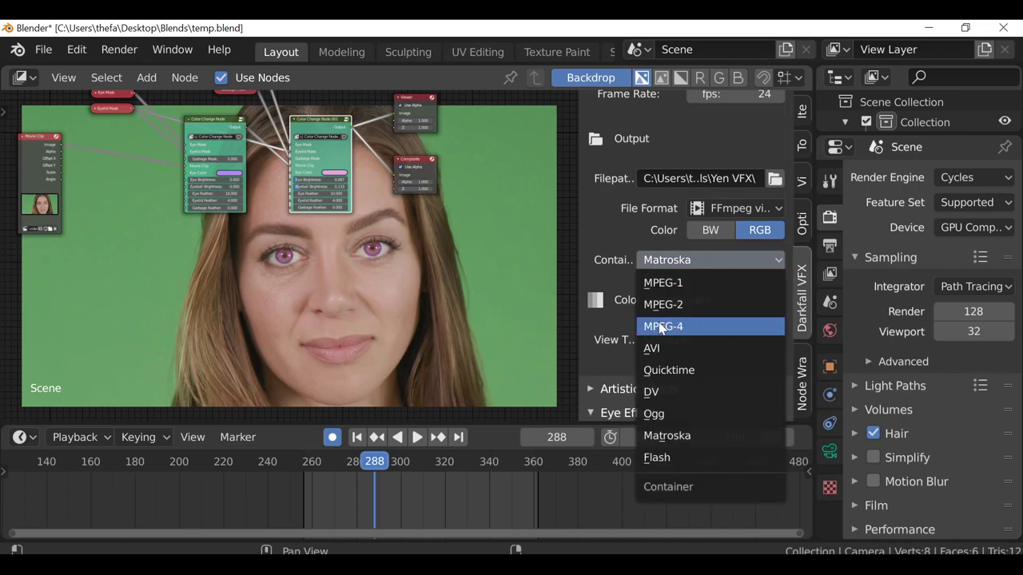
click(693, 328)
scroll(644, 313, up, 10)
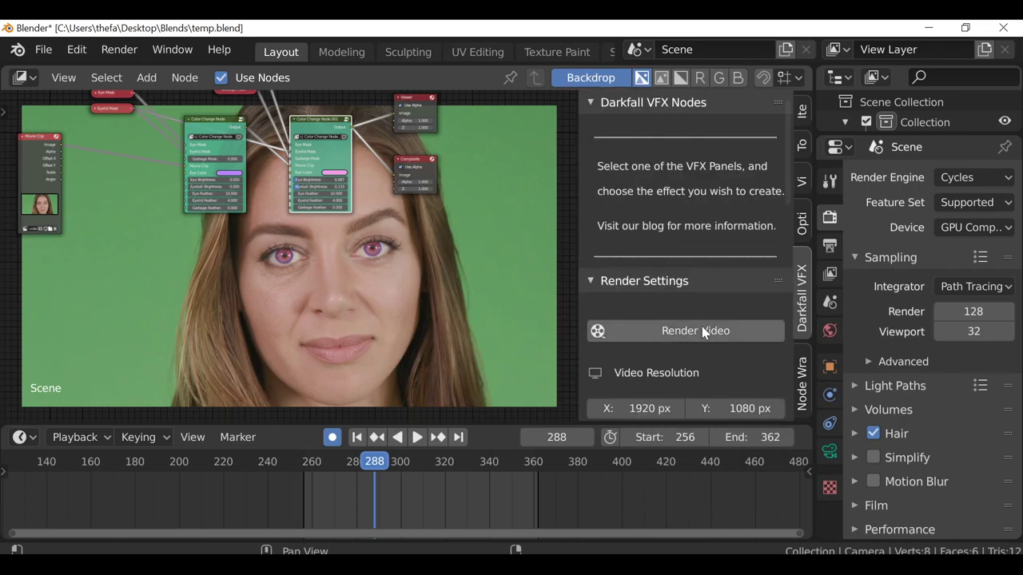
scroll(424, 332, down, 2)
middle_drag(425, 332, 421, 304)
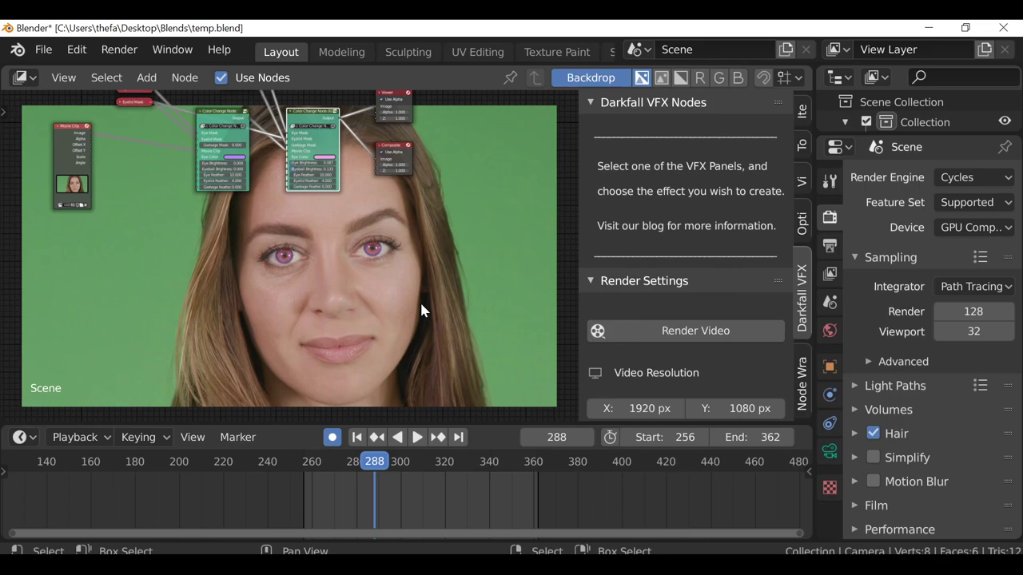